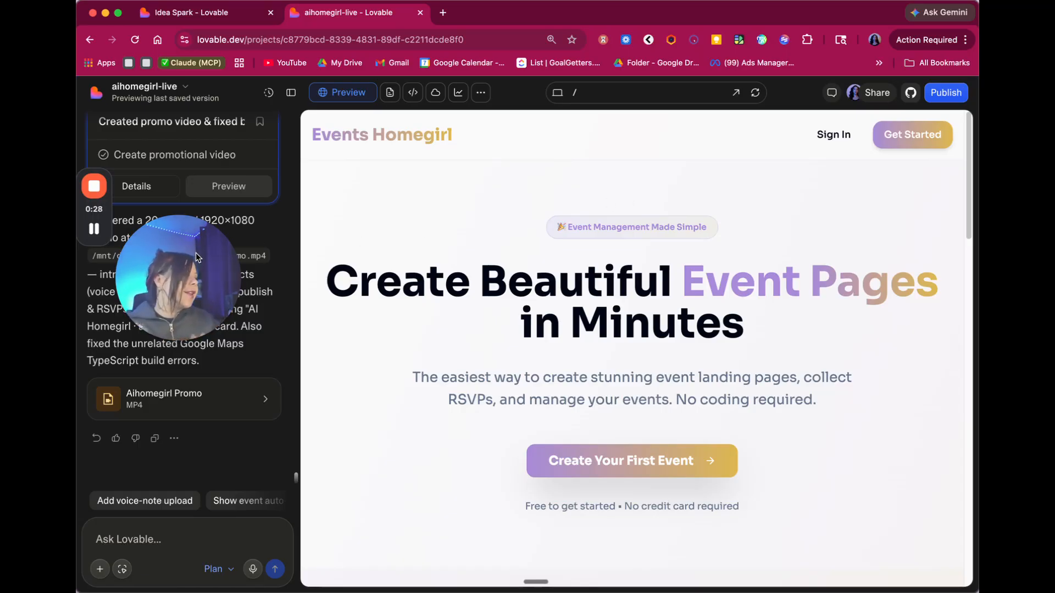
- Keep Plan mode selected and open the project's code view on src/pages/Index.tsx
{"action": "left_click_drag", "start_coordinate": [196, 253], "coordinate": [762, 135]}
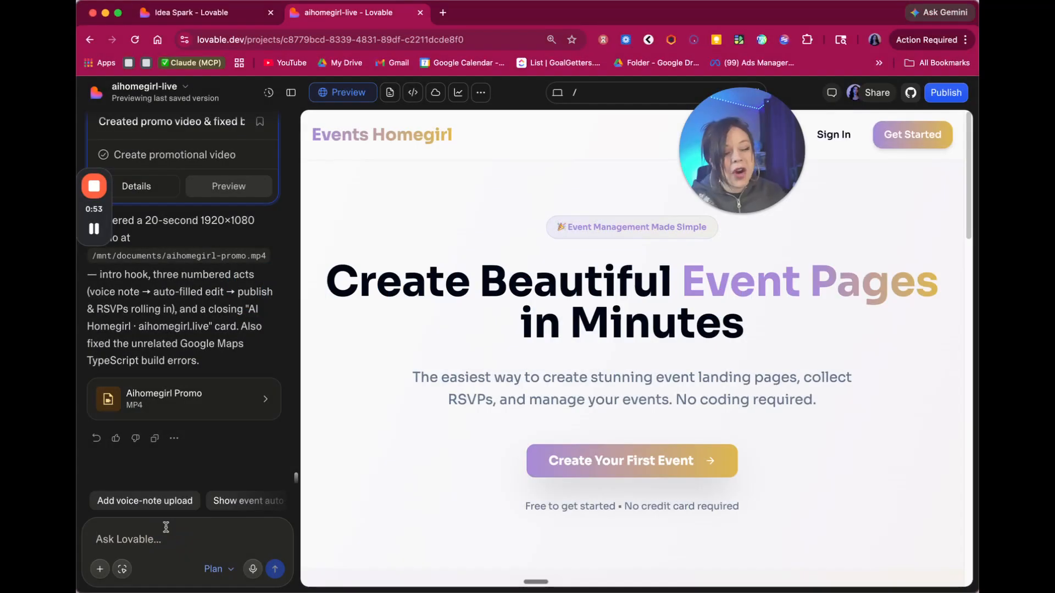
{"action": "left_click", "coordinate": [214, 569]}
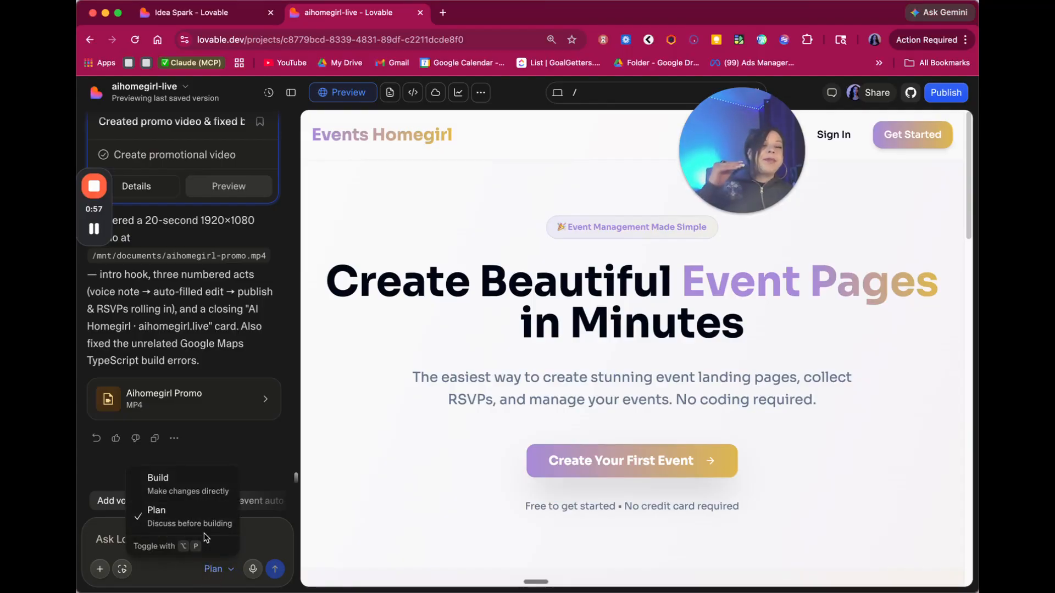
{"action": "left_click", "coordinate": [271, 531]}
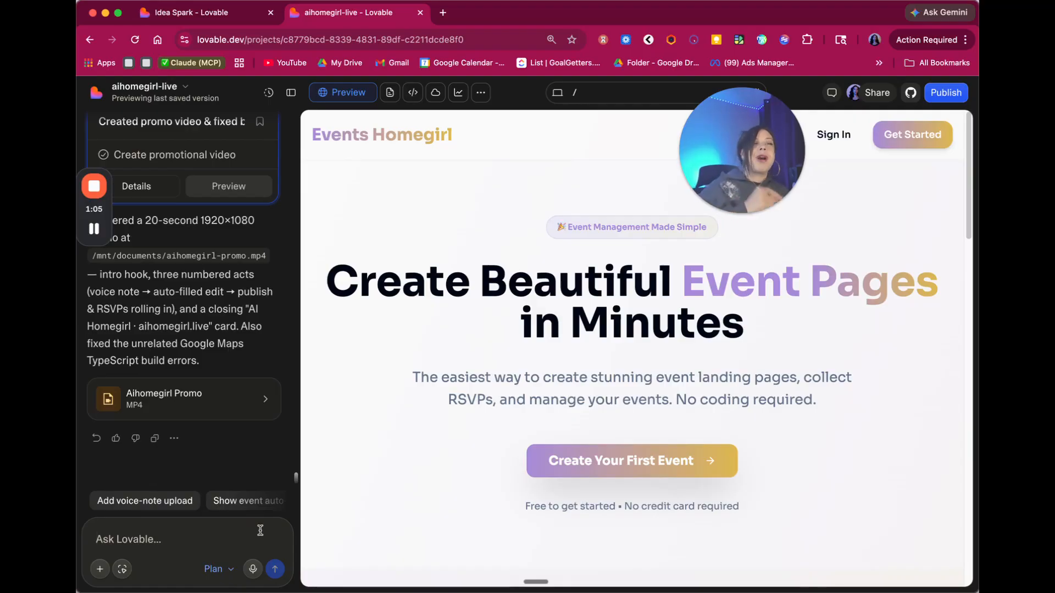
{"action": "left_click", "coordinate": [417, 92]}
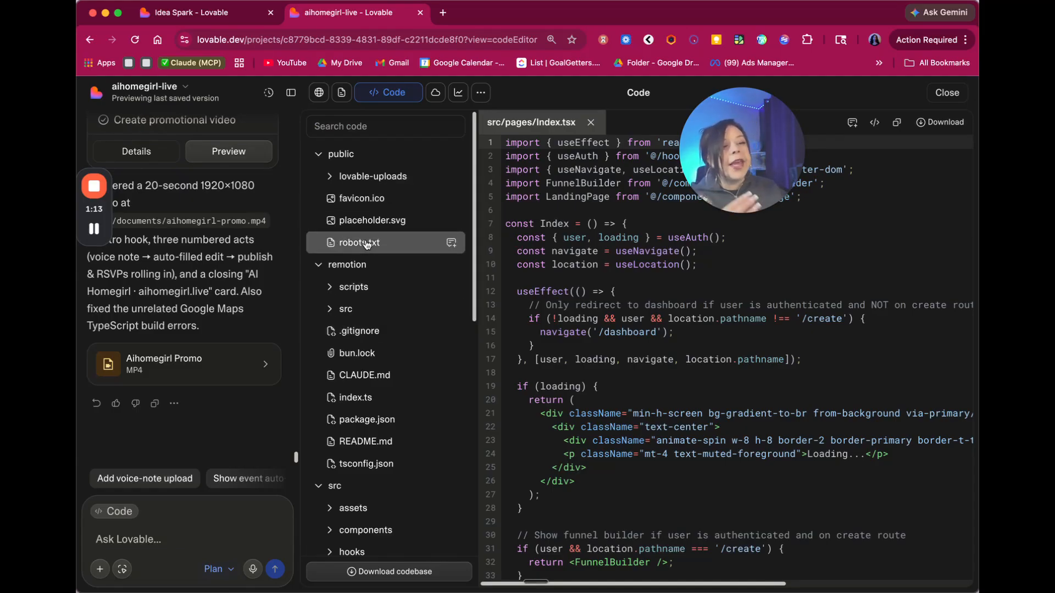
- Scroll through the file tree, then close the code editor to return to the Events Homegirl preview
{"action": "scroll", "coordinate": [369, 264], "scroll_direction": "down", "scroll_amount": 5}
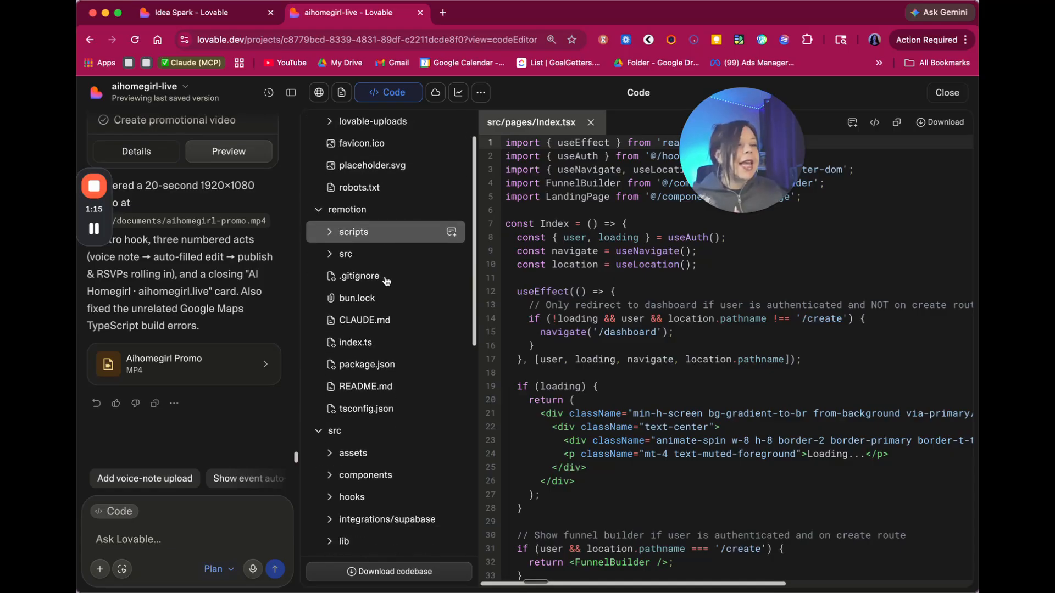
{"action": "scroll", "coordinate": [370, 384], "scroll_direction": "down", "scroll_amount": 15}
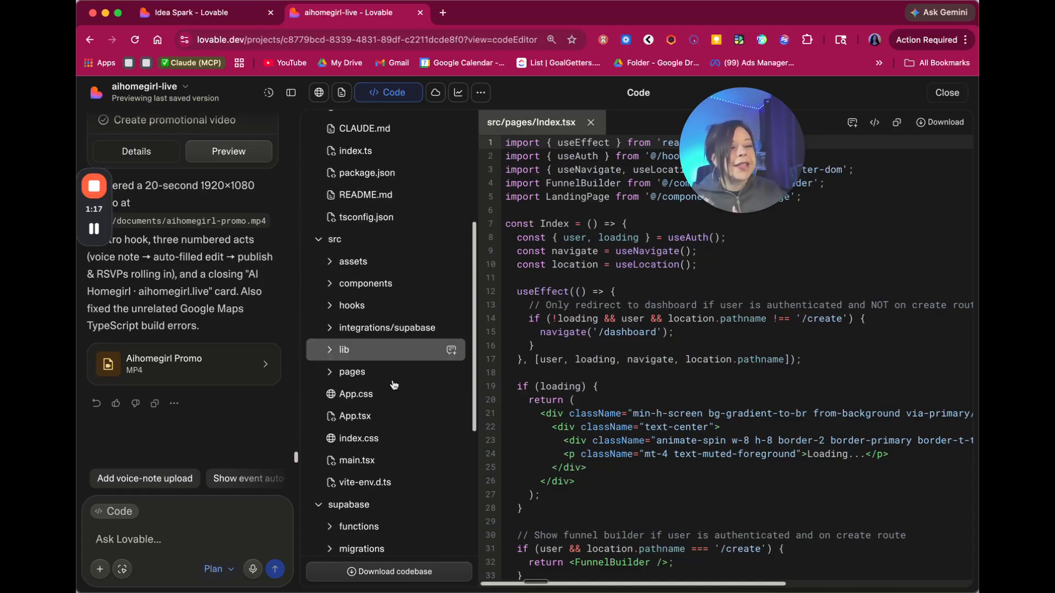
{"action": "scroll", "coordinate": [374, 447], "scroll_direction": "up", "scroll_amount": 20}
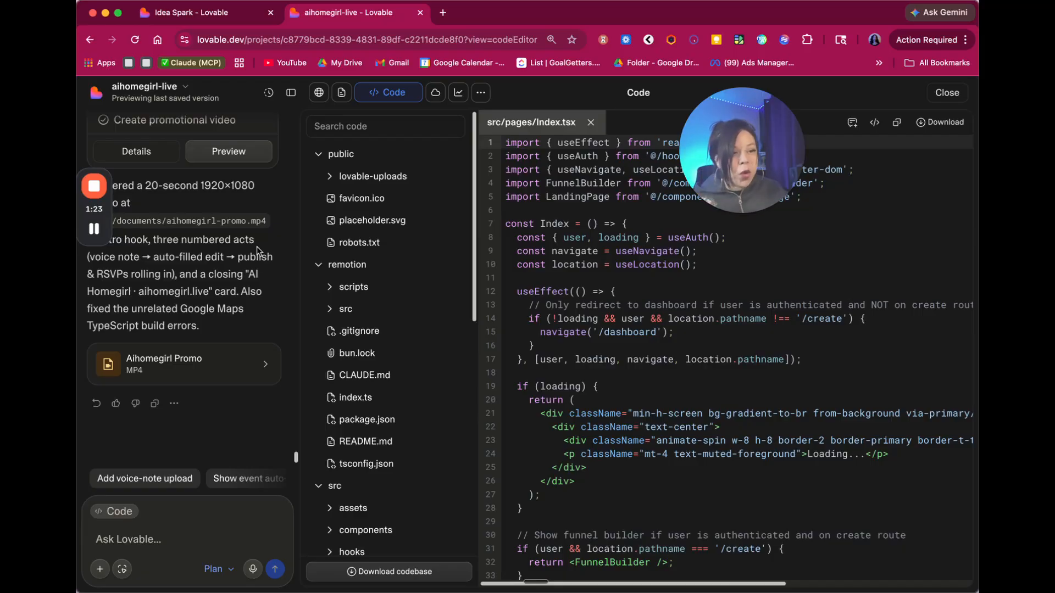
{"action": "left_click", "coordinate": [965, 96]}
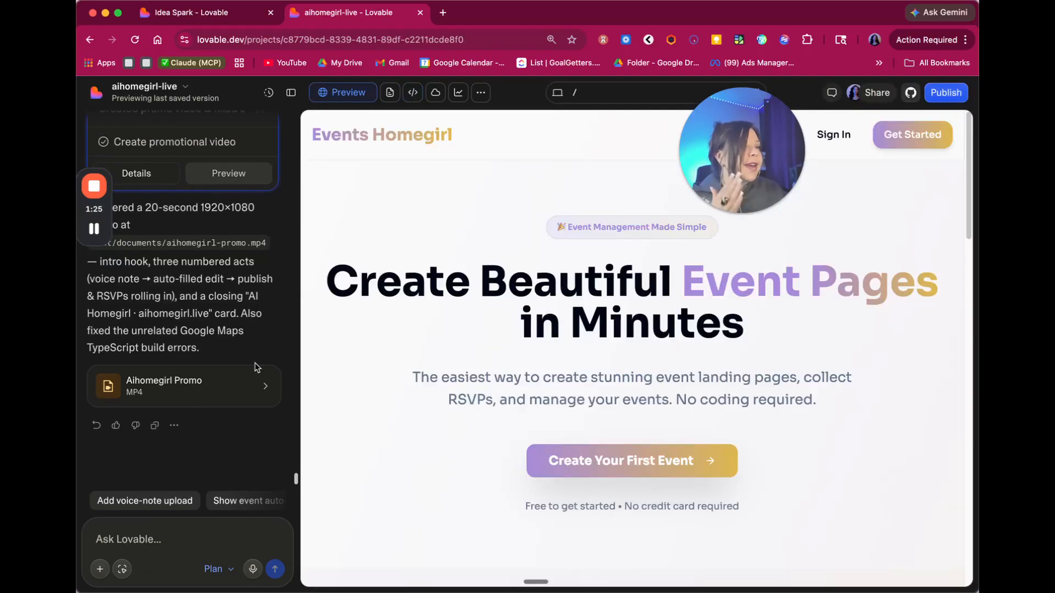
- Focus the Ask Lovable box and start voice dictation with fn+space
{"action": "left_click", "coordinate": [140, 536]}
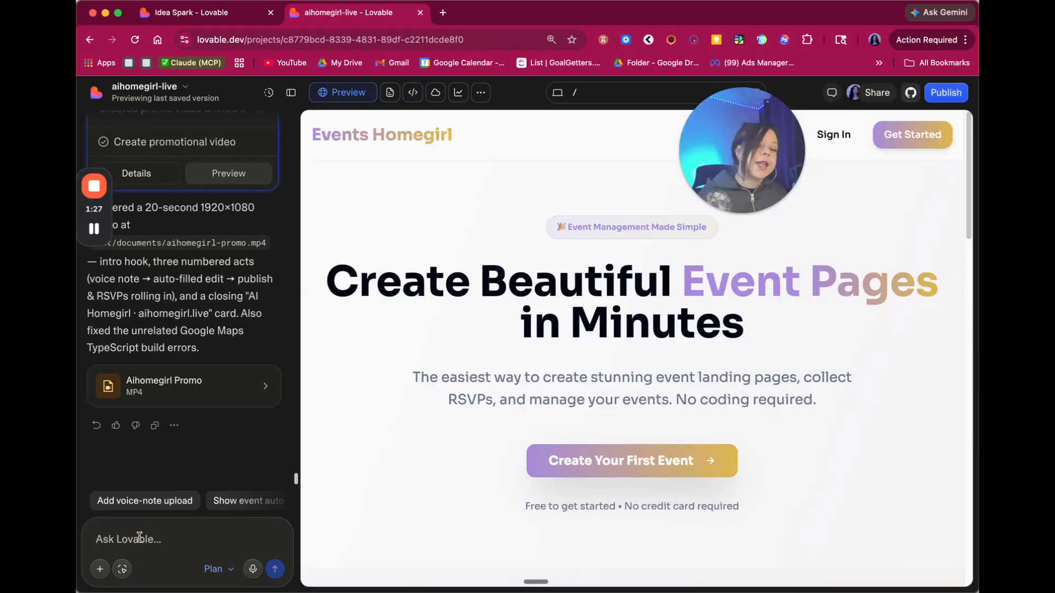
{"action": "key", "text": "fn+space"}
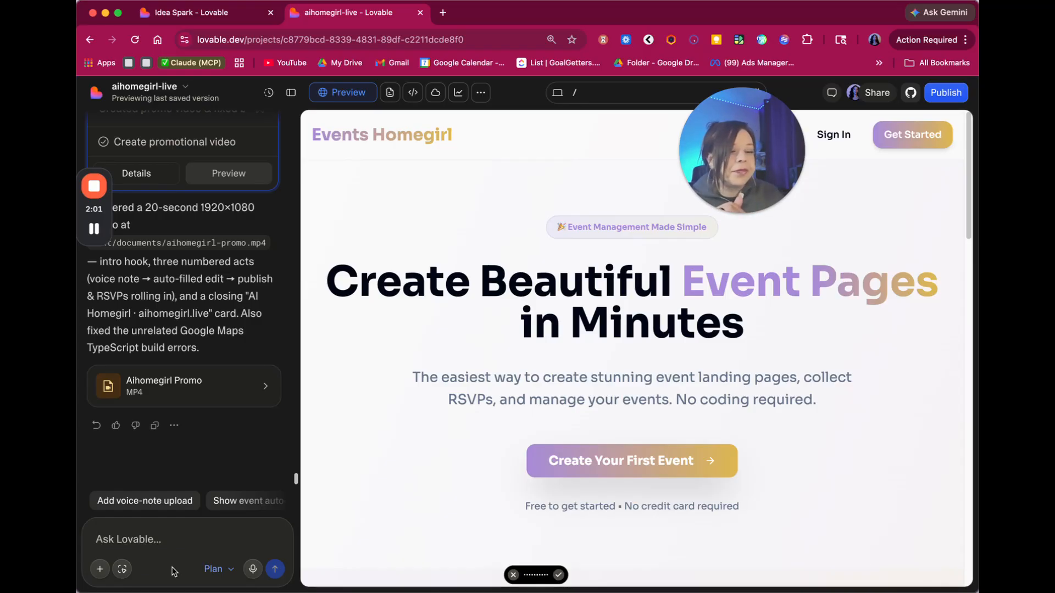
- Finish dictating the waitlist landing page request and send it to Lovable
{"action": "left_click", "coordinate": [150, 540]}
{"action": "key", "text": "fn"}
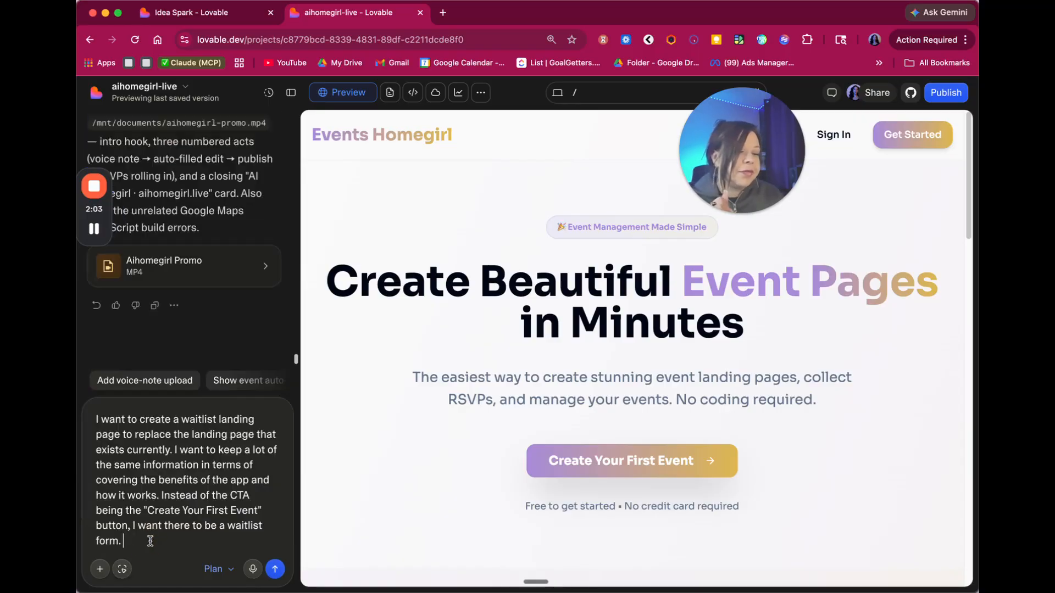
{"action": "left_click", "coordinate": [274, 569]}
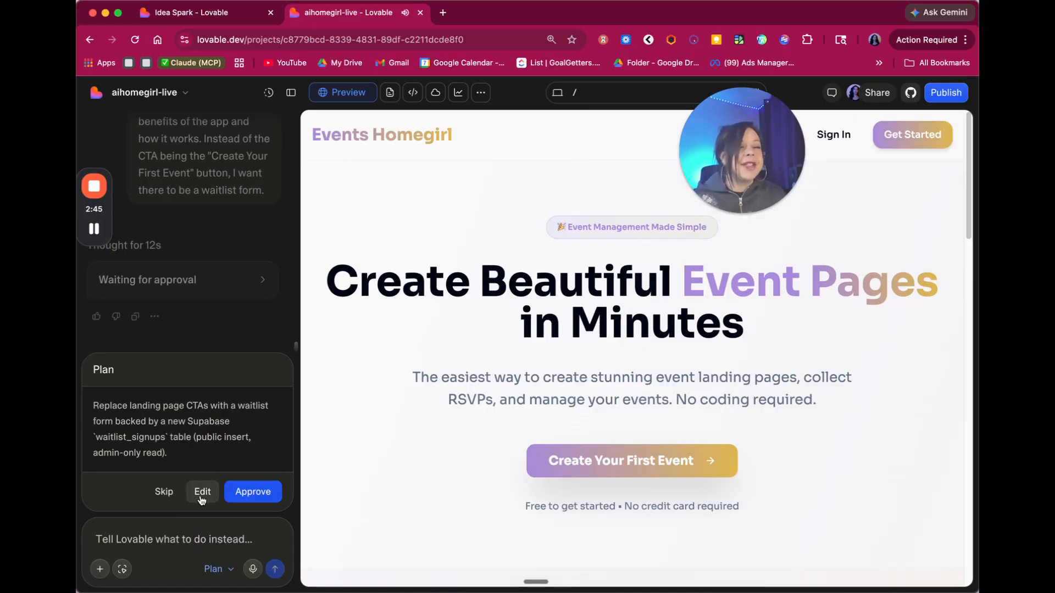
- Open the full plan and read through the waitlist_signups table and RLS section
{"action": "left_click", "coordinate": [201, 493]}
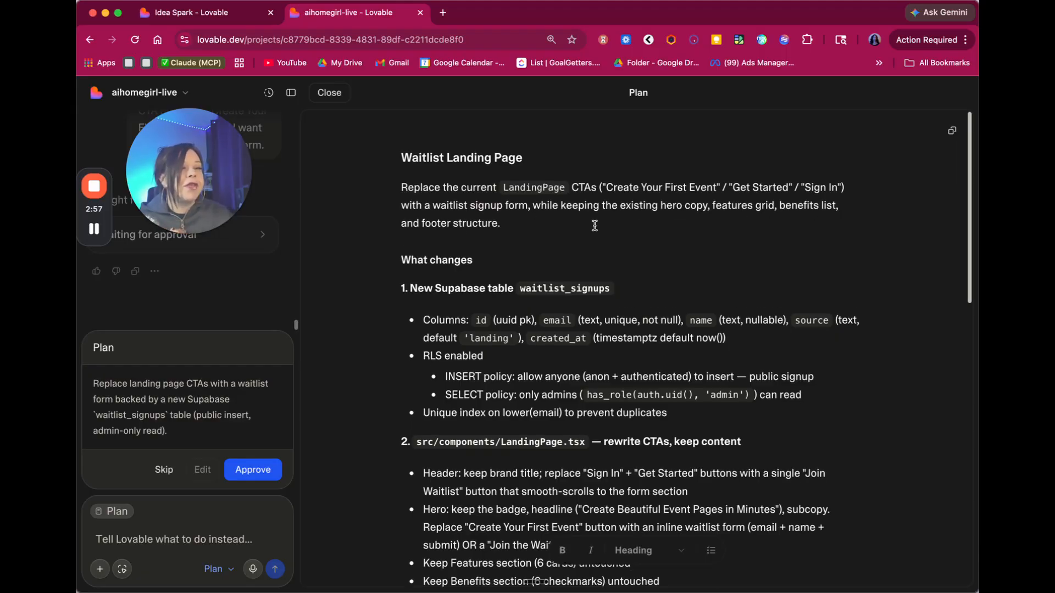
{"action": "scroll", "coordinate": [587, 226], "scroll_direction": "down", "scroll_amount": 1}
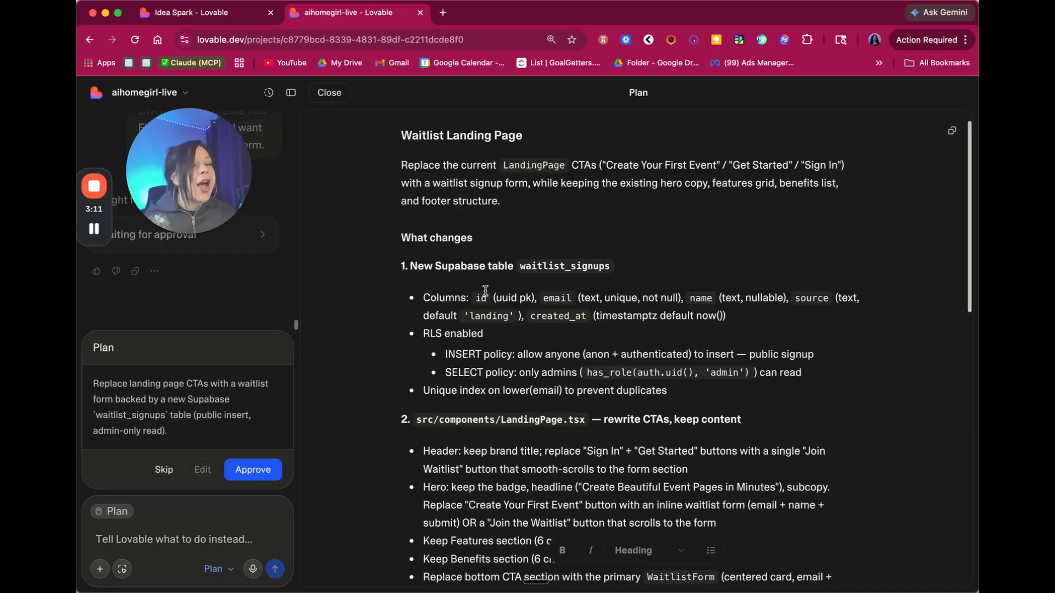
{"action": "scroll", "coordinate": [465, 300], "scroll_direction": "down", "scroll_amount": 1}
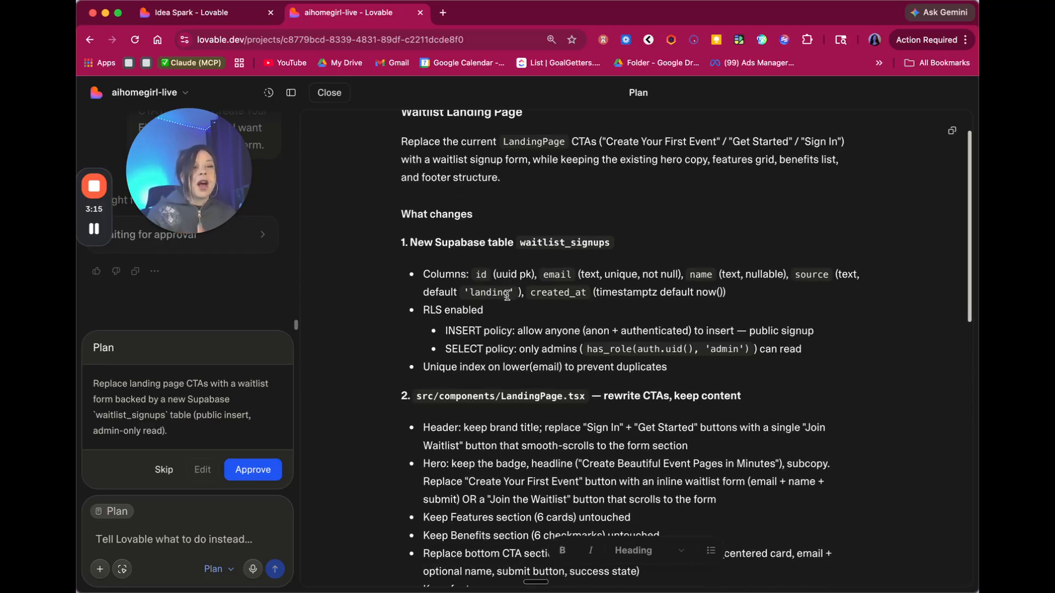
{"action": "scroll", "coordinate": [505, 305], "scroll_direction": "down", "scroll_amount": 1}
{"action": "left_click_drag", "start_coordinate": [484, 309], "coordinate": [427, 312]}
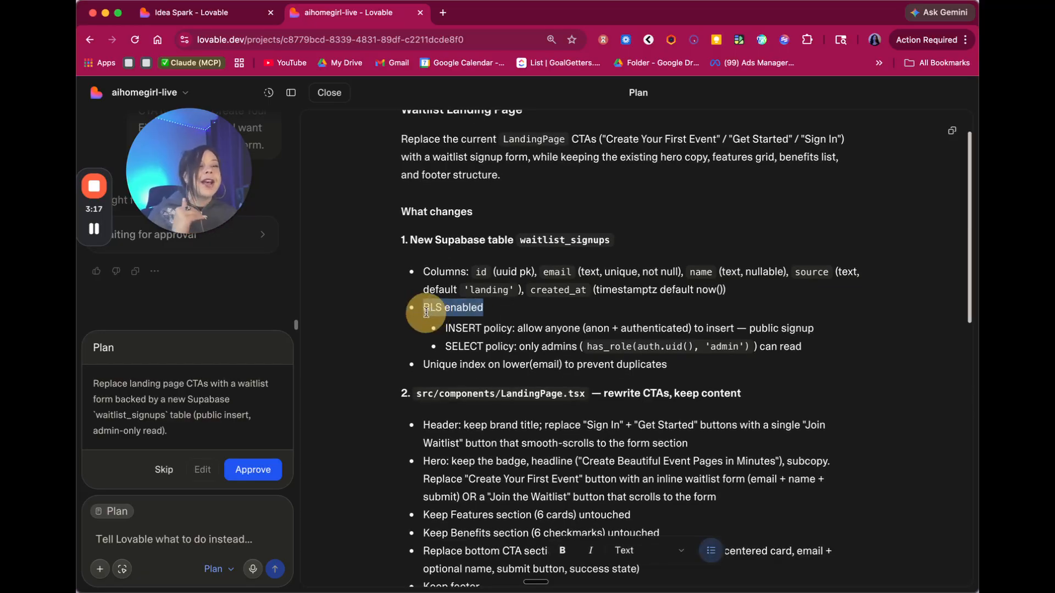
{"action": "left_click", "coordinate": [506, 305]}
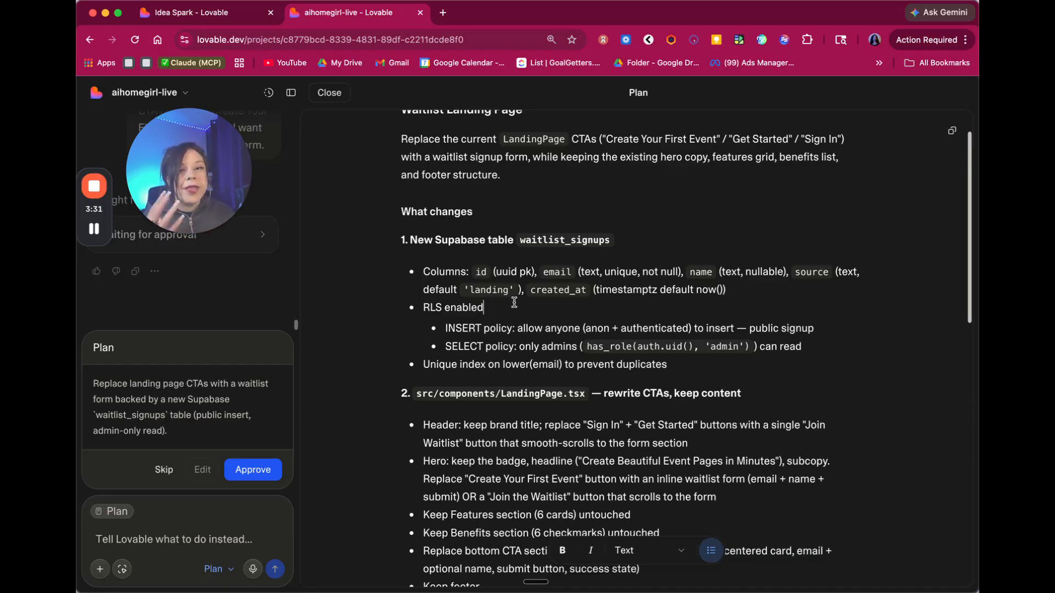
{"action": "scroll", "coordinate": [514, 303], "scroll_direction": "down", "scroll_amount": 3}
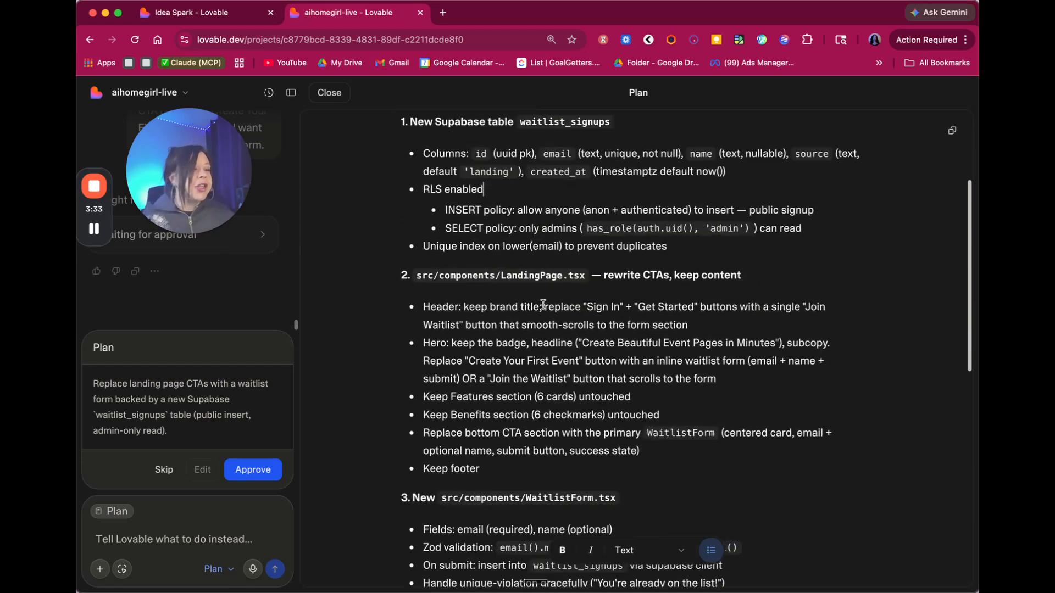
- Review the LandingPage.tsx changes and the Header and Hero bullets further down the plan
{"action": "left_click_drag", "start_coordinate": [585, 276], "coordinate": [401, 275]}
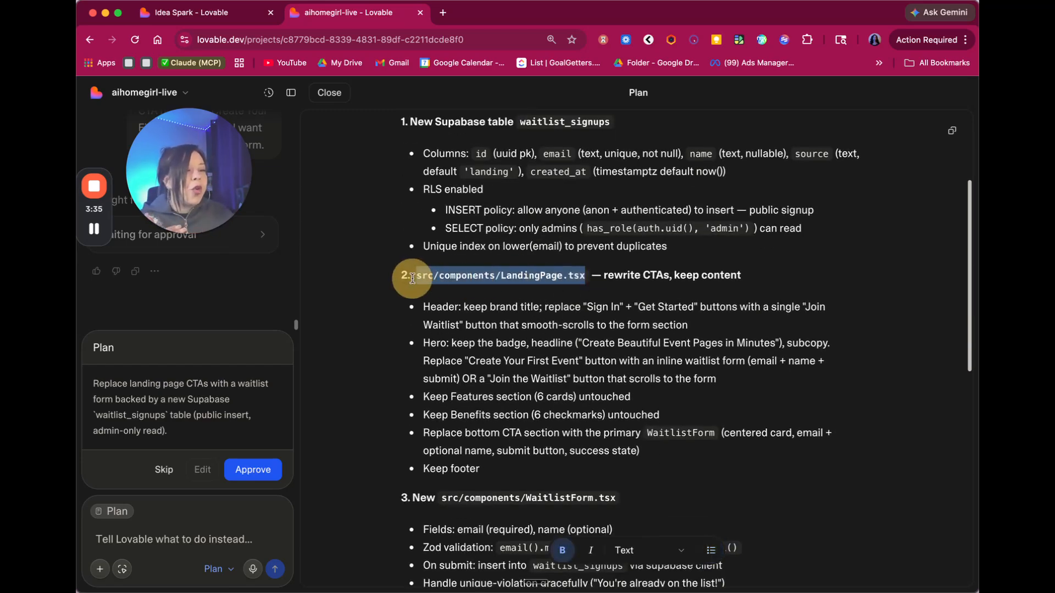
{"action": "left_click", "coordinate": [692, 275]}
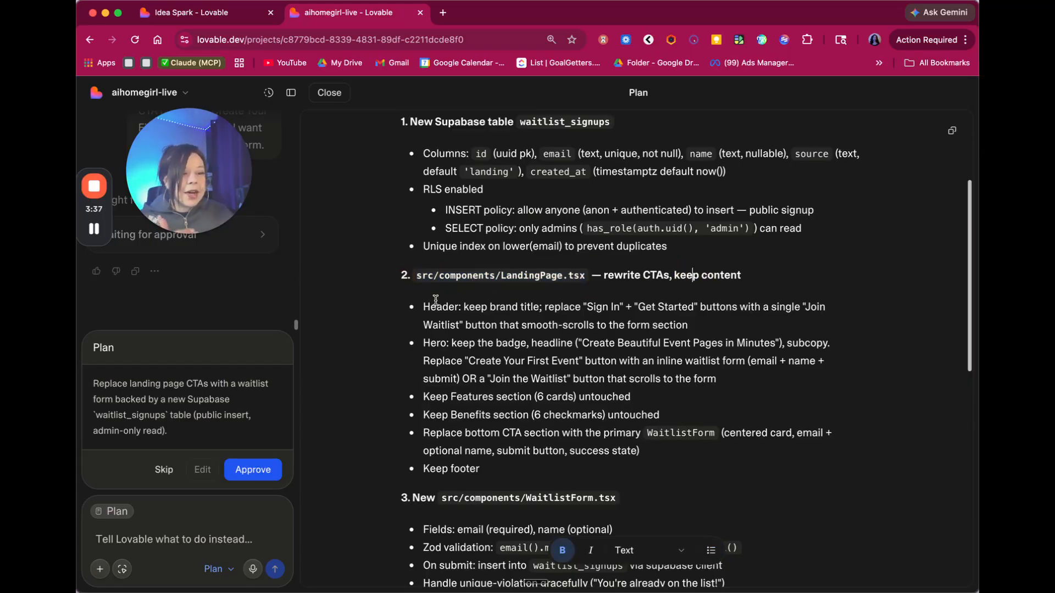
{"action": "left_click_drag", "start_coordinate": [435, 302], "coordinate": [512, 461]}
{"action": "left_click", "coordinate": [512, 461]}
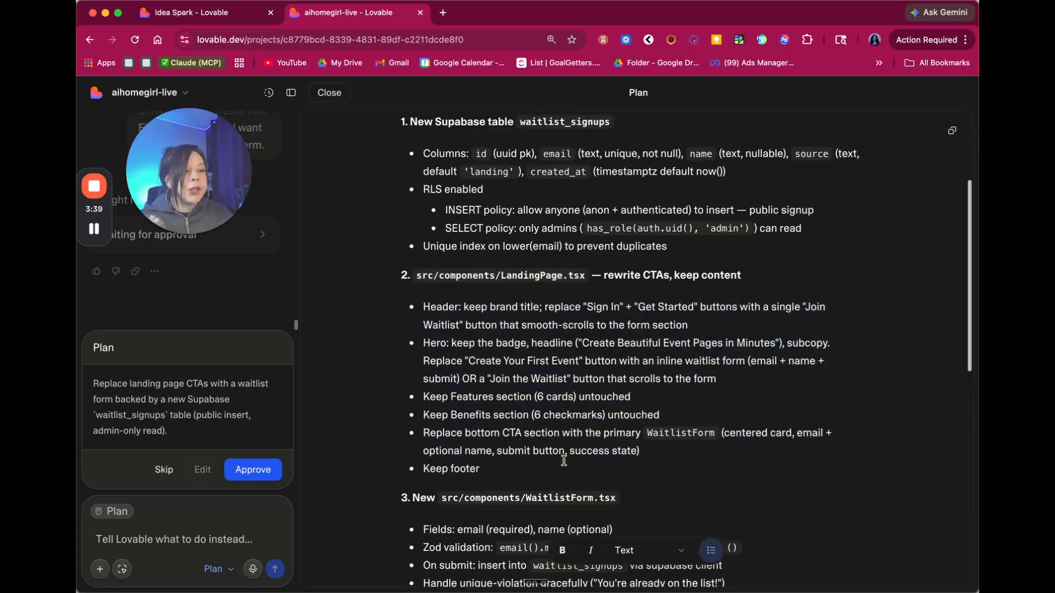
{"action": "scroll", "coordinate": [508, 342], "scroll_direction": "down", "scroll_amount": 10}
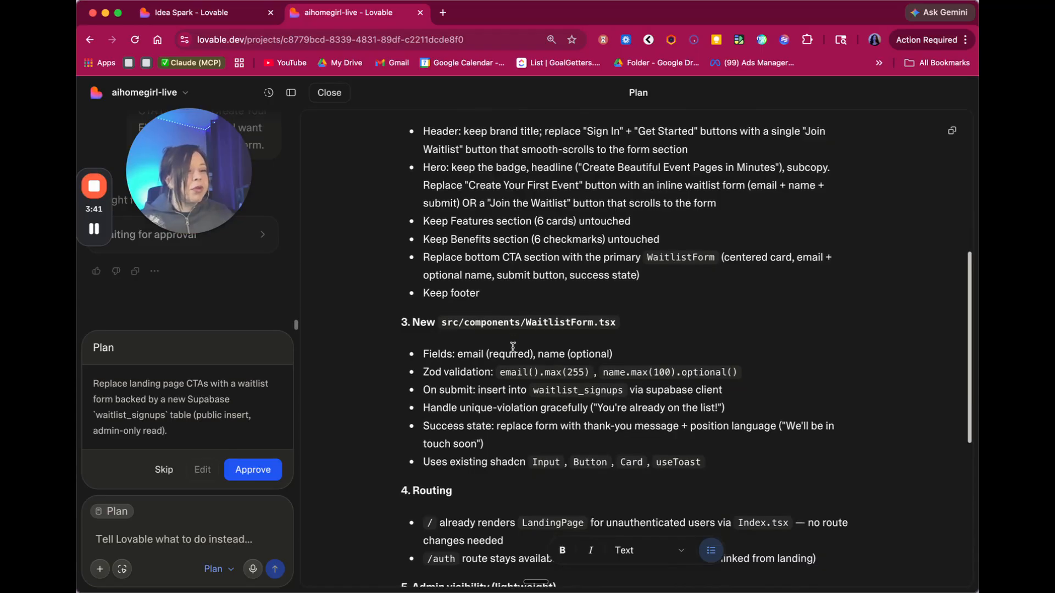
{"action": "scroll", "coordinate": [502, 329], "scroll_direction": "down", "scroll_amount": 3}
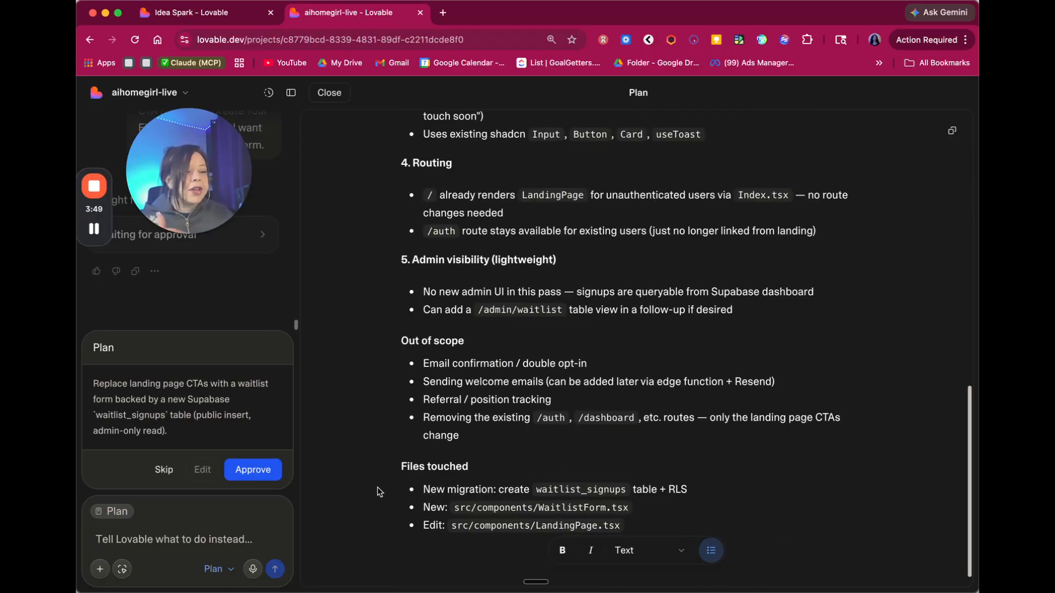
{"action": "scroll", "coordinate": [462, 418], "scroll_direction": "up", "scroll_amount": 2}
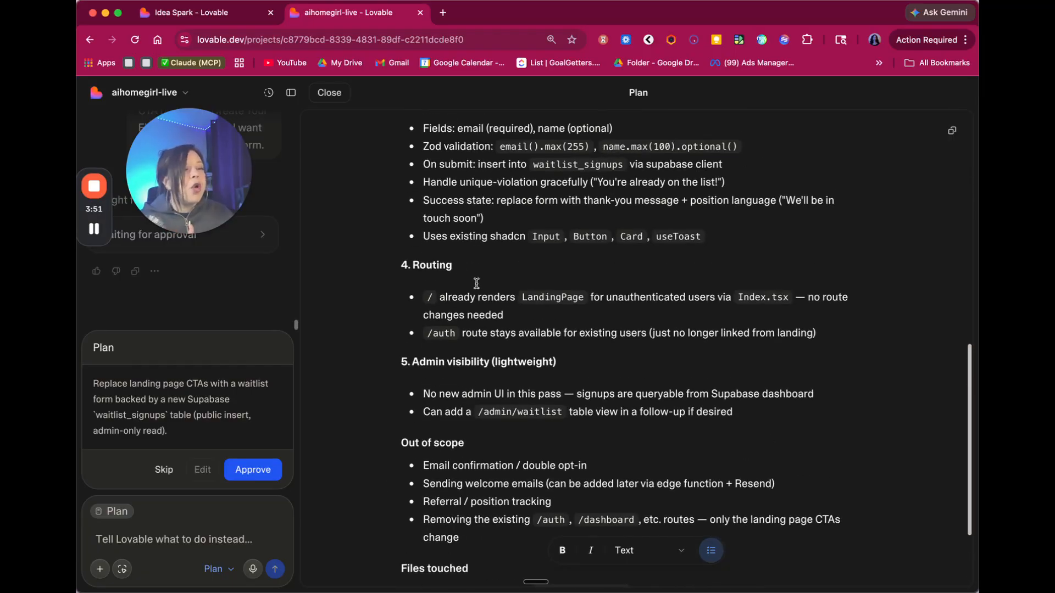
{"action": "scroll", "coordinate": [472, 307], "scroll_direction": "up", "scroll_amount": 8}
- Type test text at the end of the Header bullet and delete a character
{"action": "left_click", "coordinate": [706, 341]}
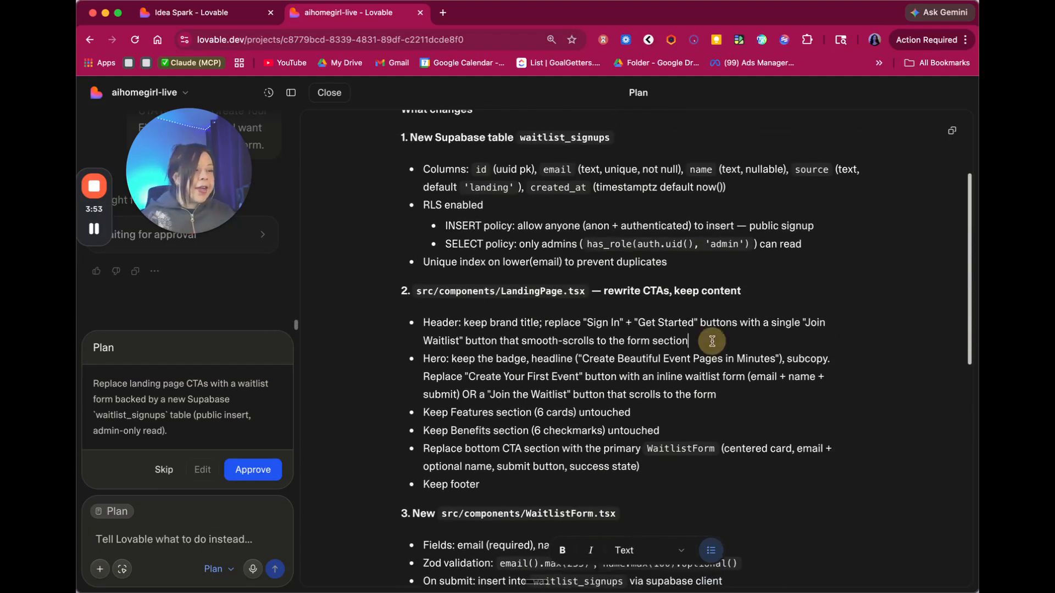
{"action": "type", "text": "dsfdsfds"}
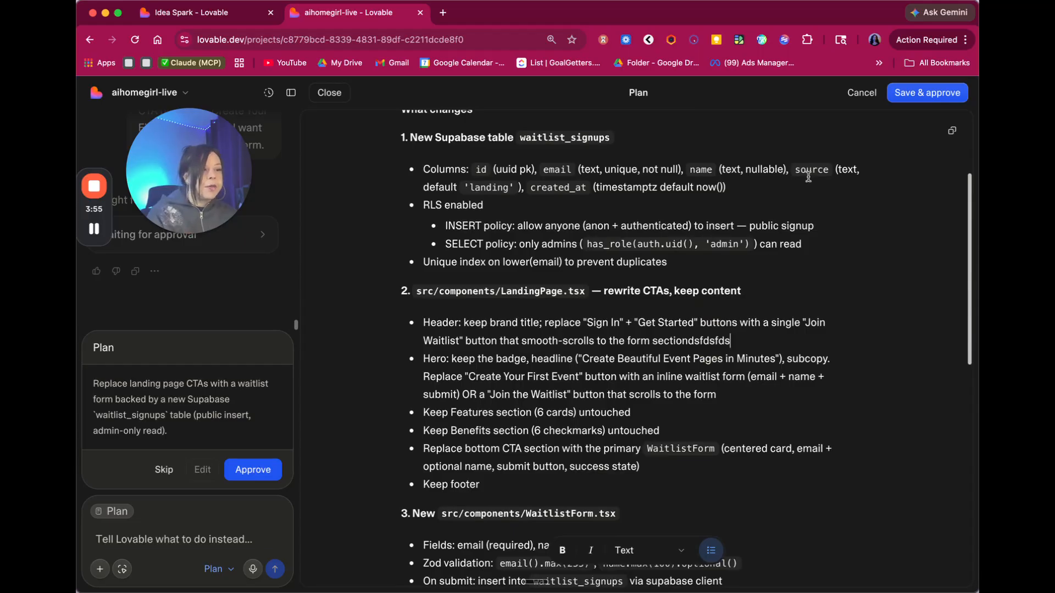
{"action": "key", "text": "BackSpace"}
{"action": "key", "text": "BackSpace"}
{"action": "key", "text": "BackSpace"}
{"action": "key", "text": "BackSpace"}
{"action": "key", "text": "BackSpace"}
{"action": "key", "text": "BackSpace"}
{"action": "key", "text": "BackSpace"}
{"action": "key", "text": "BackSpace"}
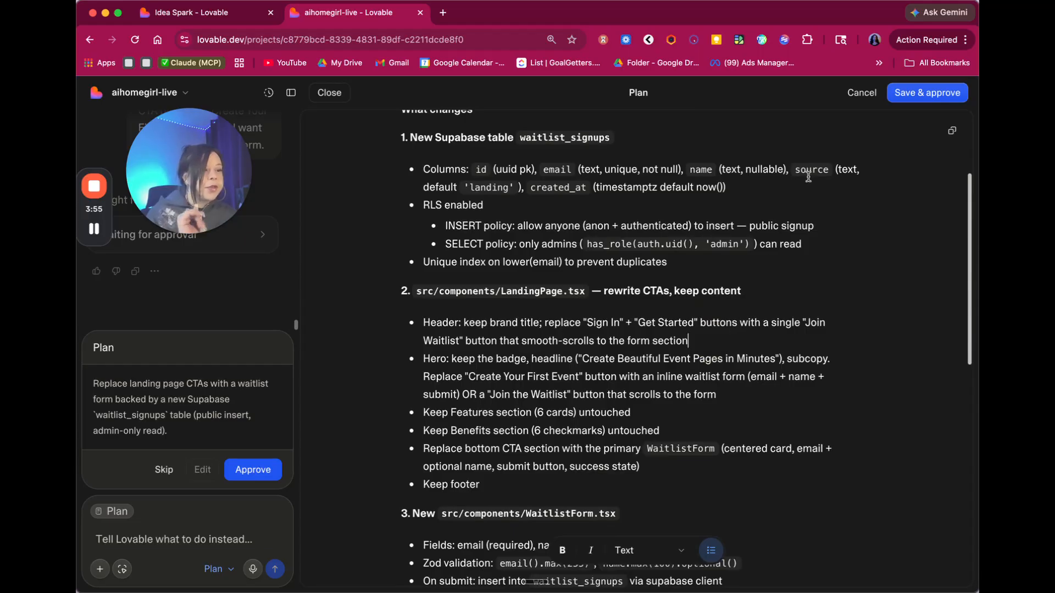
- Approve the plan, then submit a test email address through the hero waitlist form
{"action": "left_click", "coordinate": [256, 471]}
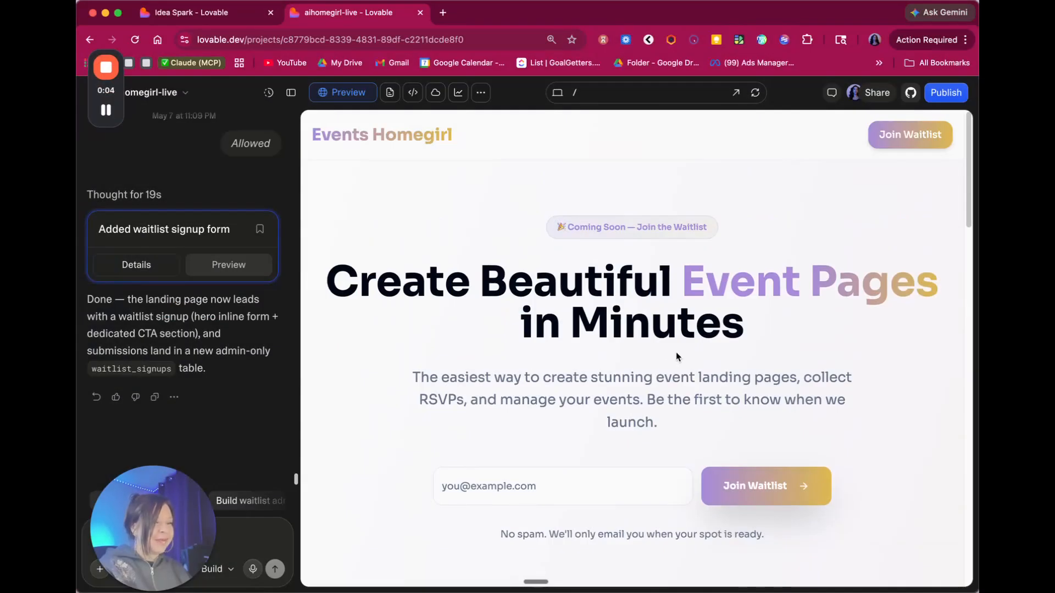
{"action": "left_click", "coordinate": [479, 496]}
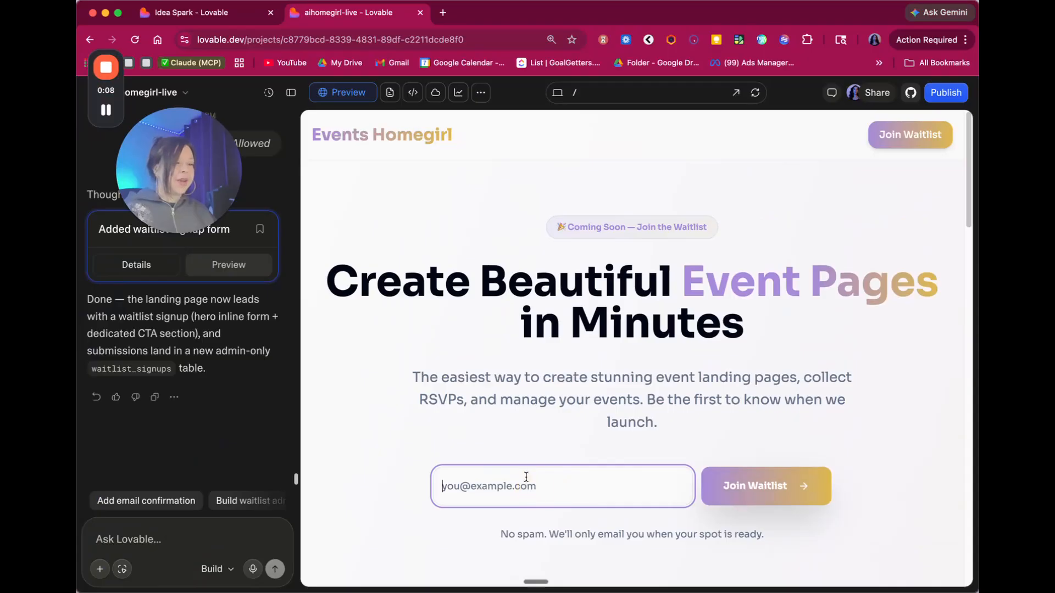
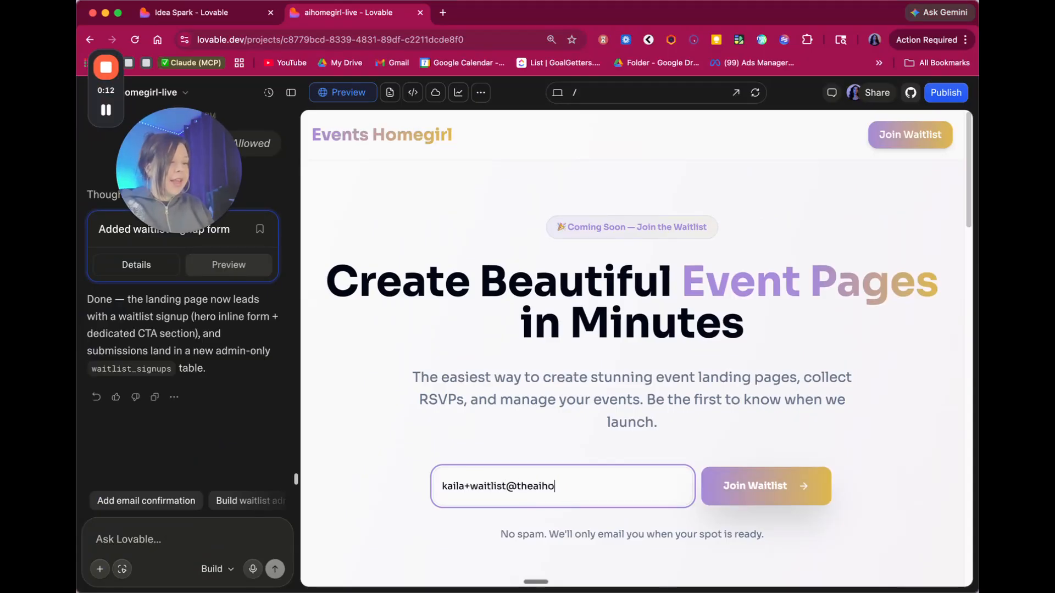
{"action": "left_click", "coordinate": [784, 486]}
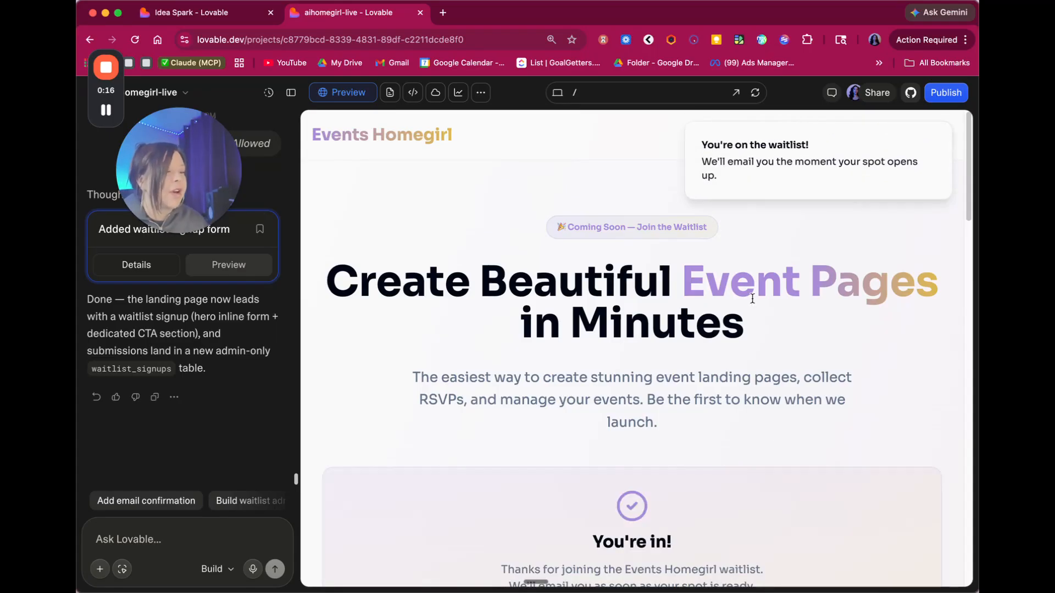
{"action": "scroll", "coordinate": [753, 298], "scroll_direction": "down", "scroll_amount": 2}
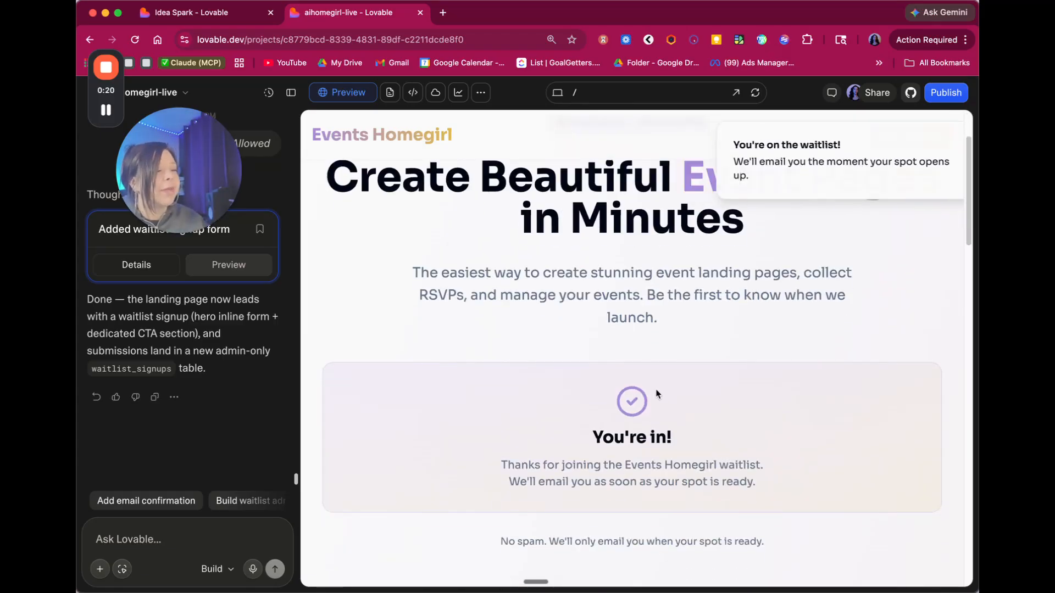
{"action": "scroll", "coordinate": [656, 384], "scroll_direction": "down", "scroll_amount": 3}
{"action": "scroll", "coordinate": [653, 374], "scroll_direction": "up", "scroll_amount": 3}
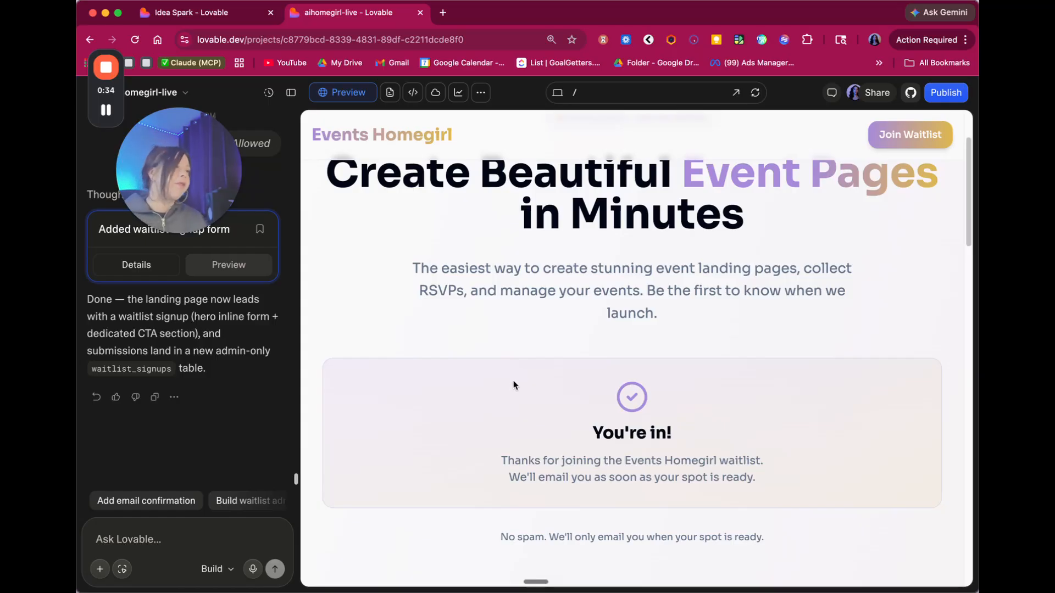
- Screenshot the You're in! panel, then inspect the Thanks for joining paragraph in Visual edits
{"action": "key", "text": "super+shift+4"}
{"action": "left_click_drag", "start_coordinate": [304, 330], "coordinate": [196, 527]}
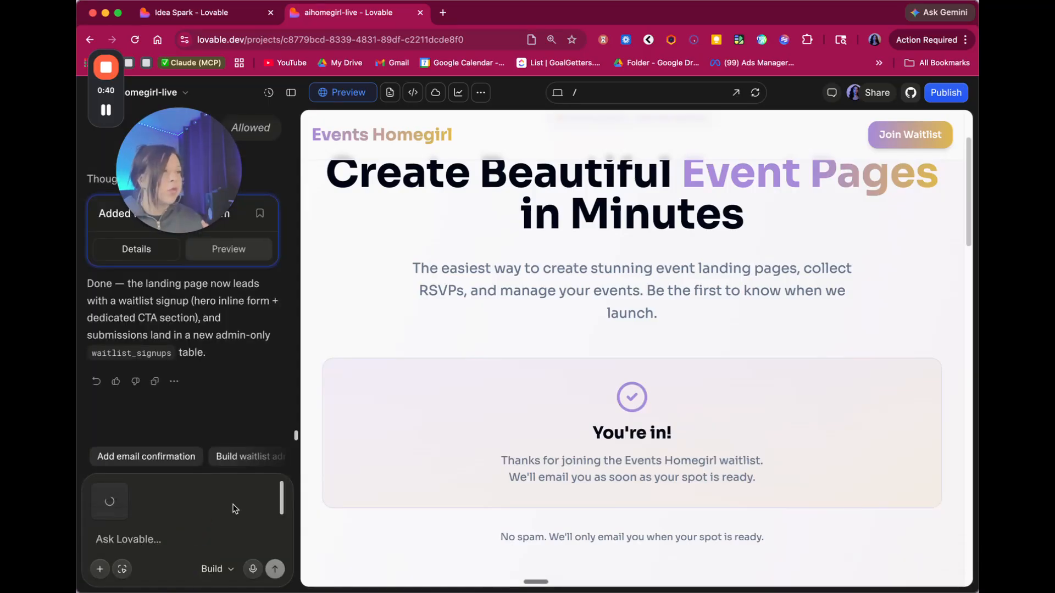
{"action": "left_click", "coordinate": [122, 568]}
{"action": "left_click", "coordinate": [576, 464]}
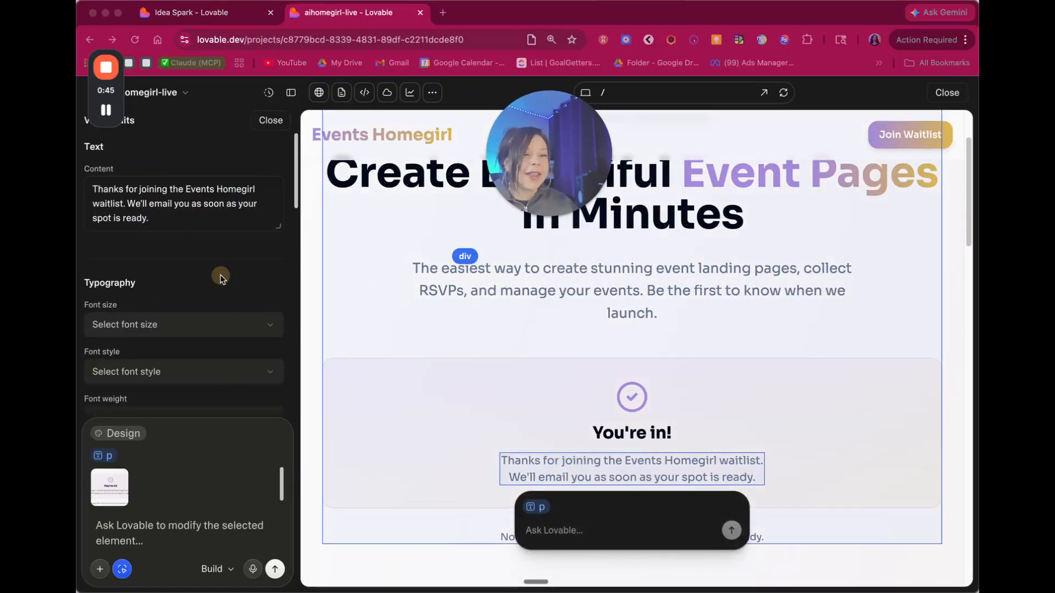
{"action": "left_click", "coordinate": [176, 221]}
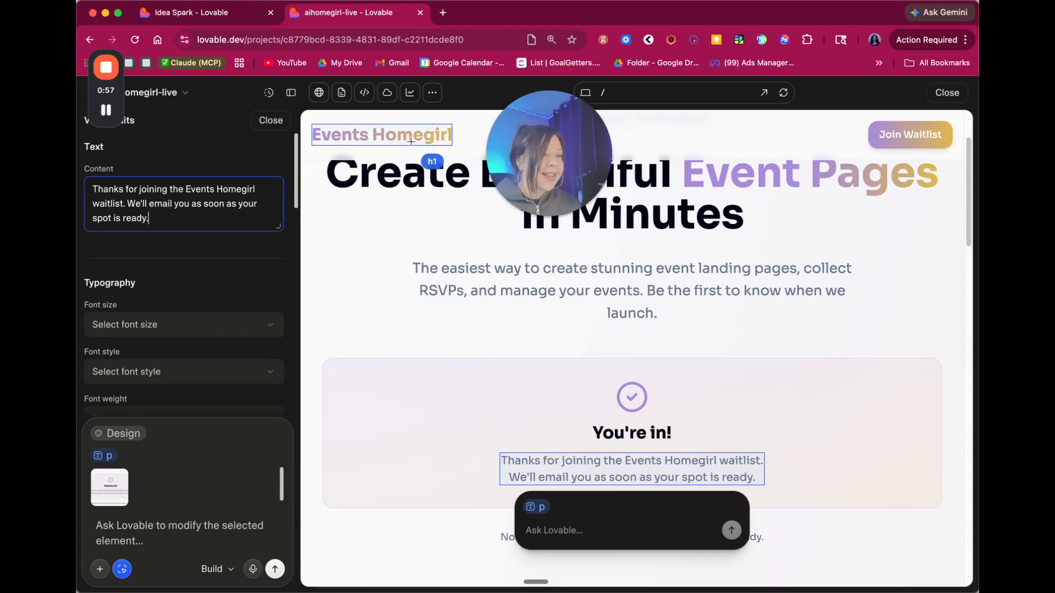
{"action": "left_click", "coordinate": [270, 121]}
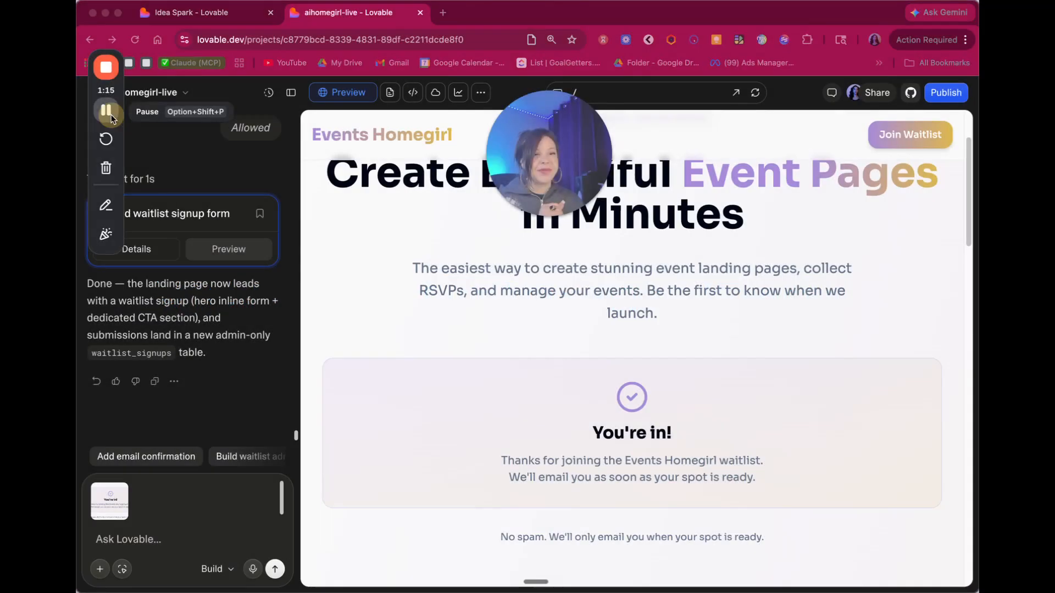
- Bring the browser forward and open the Cloud panel for the project backend
{"action": "left_click", "coordinate": [437, 108]}
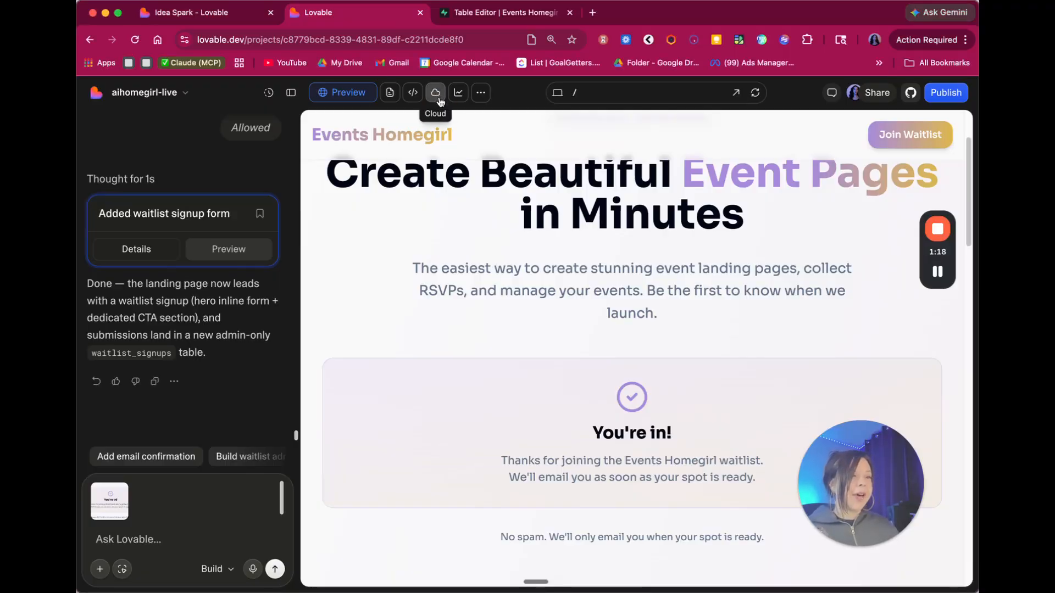
{"action": "left_click", "coordinate": [437, 94]}
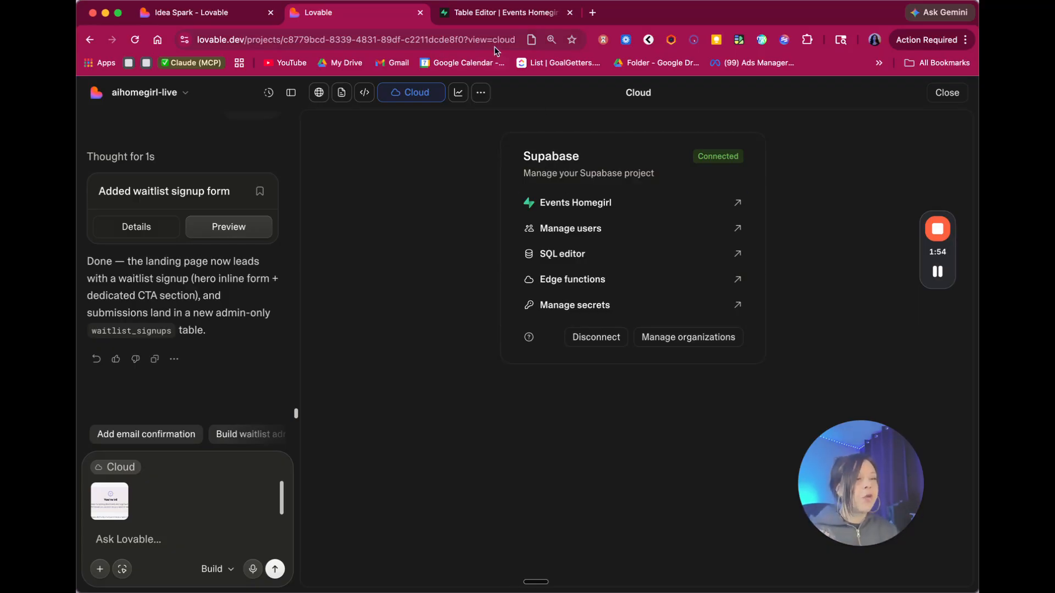
- In the Supabase Table Editor, search the tables for 'waitlist'
{"action": "left_click", "coordinate": [485, 16]}
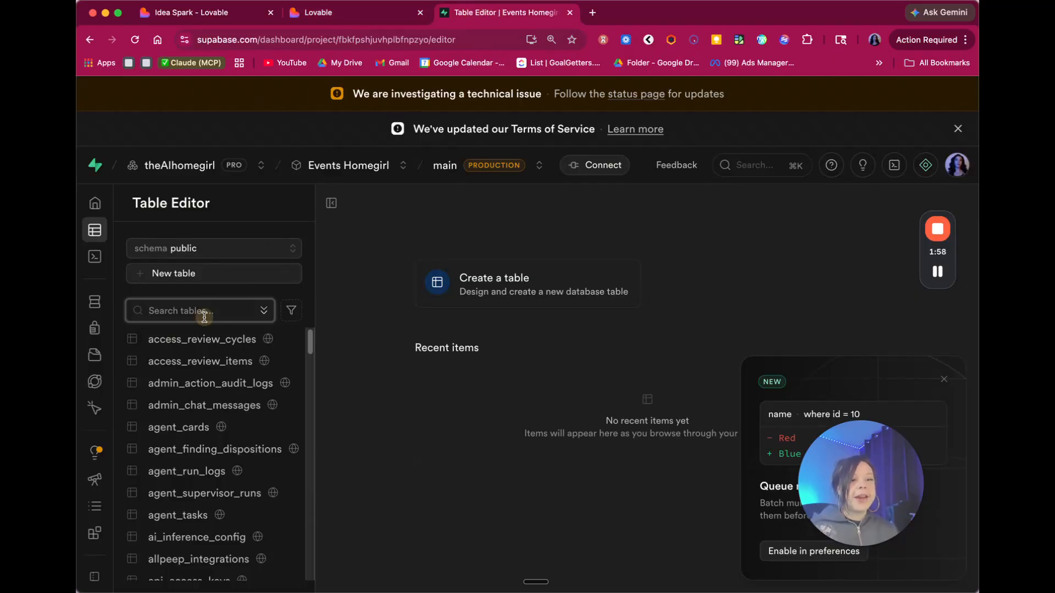
{"action": "mouse_move", "coordinate": [100, 219]}
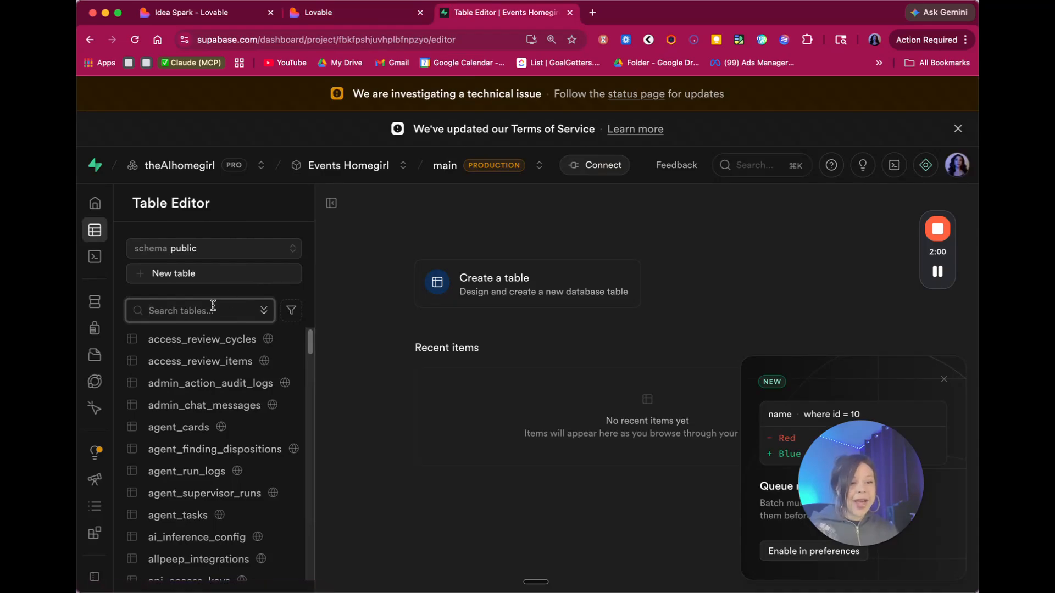
{"action": "left_click", "coordinate": [212, 306]}
{"action": "type", "text": "waitlist"}
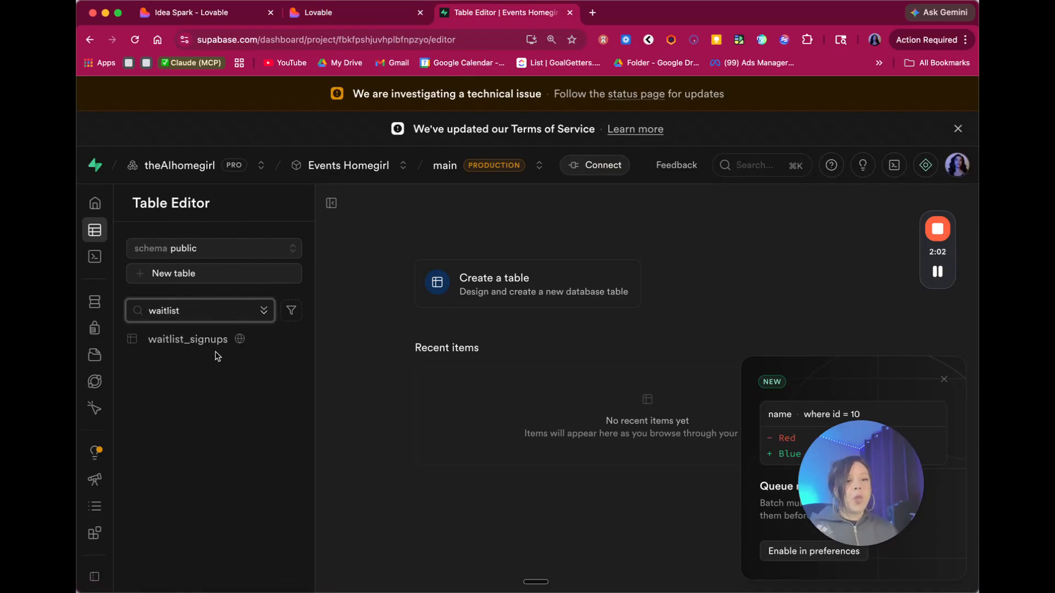
- Select and copy the waitlist_signups table name from the Lovable chat
{"action": "left_click", "coordinate": [328, 18]}
{"action": "left_click", "coordinate": [154, 339]}
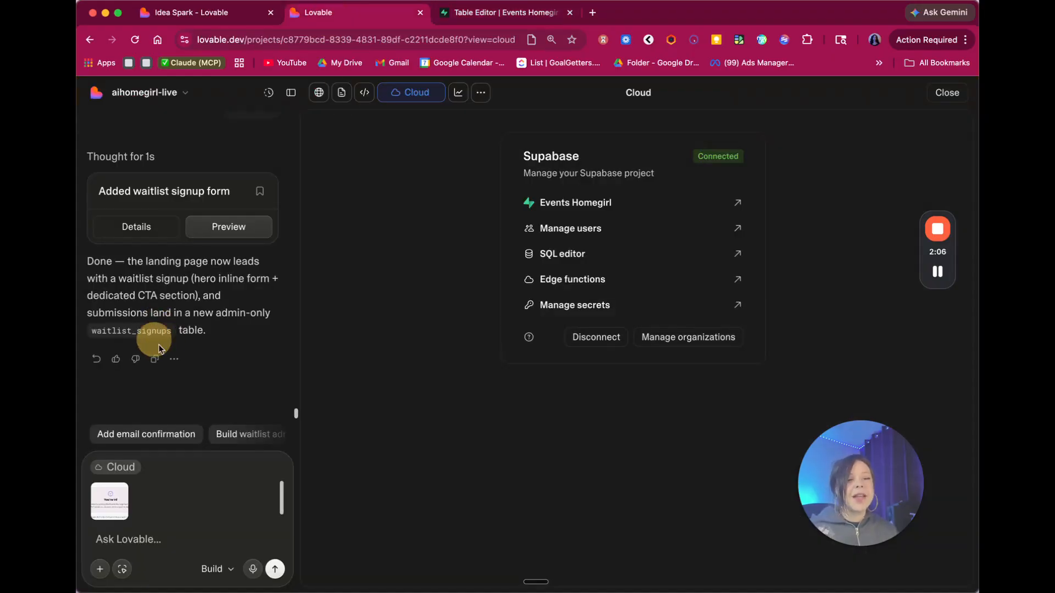
{"action": "left_click", "coordinate": [170, 330]}
{"action": "left_click_drag", "start_coordinate": [169, 330], "coordinate": [94, 330]}
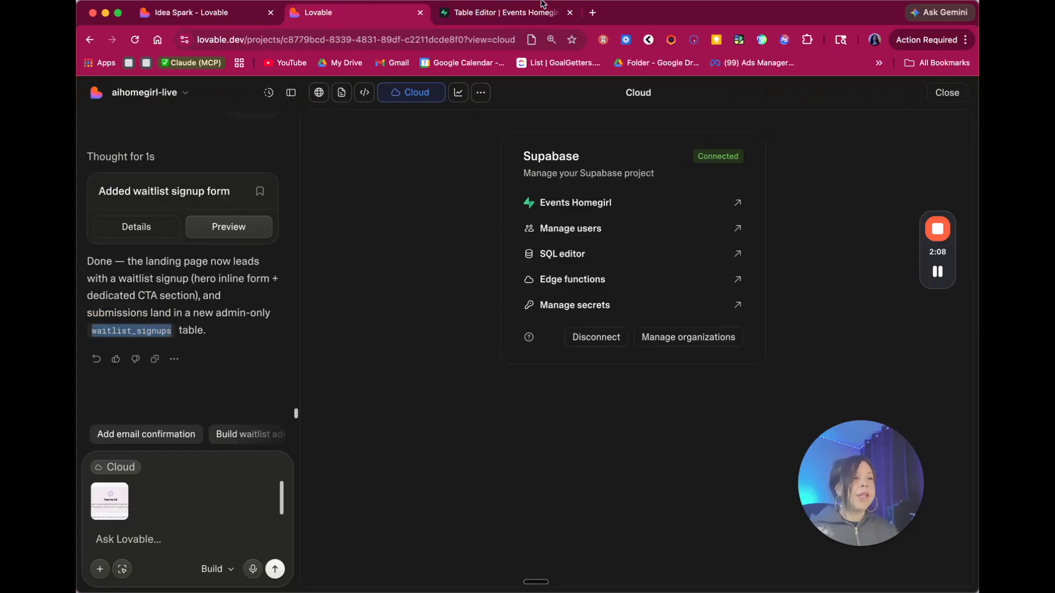
{"action": "key", "text": "ctrl+Tab"}
- Open the waitlist_signups table and scroll the grid sideways to check the hero row
{"action": "left_click", "coordinate": [192, 340]}
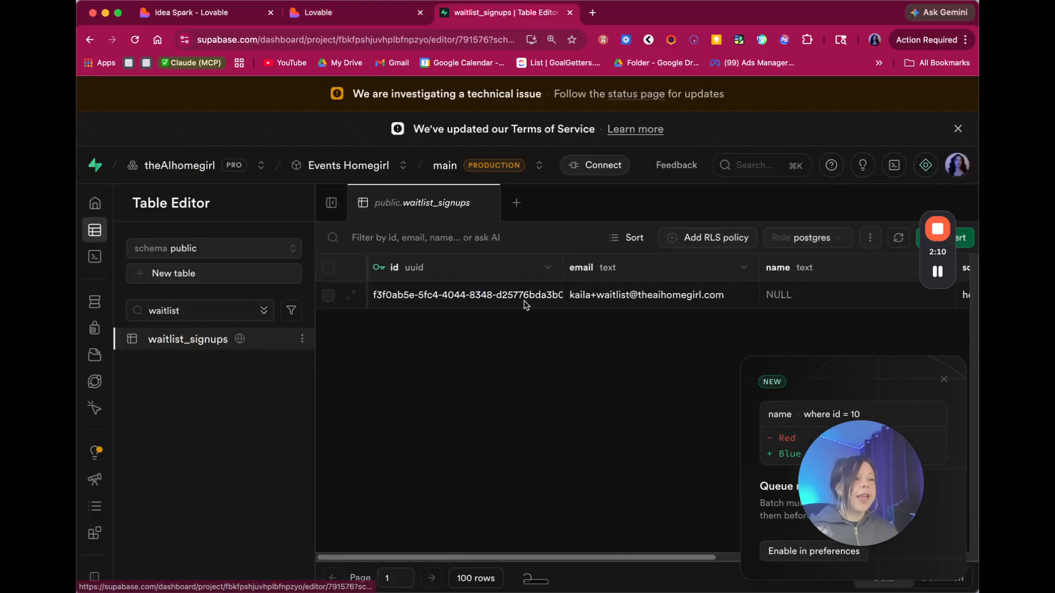
{"action": "left_click_drag", "start_coordinate": [476, 554], "coordinate": [361, 536]}
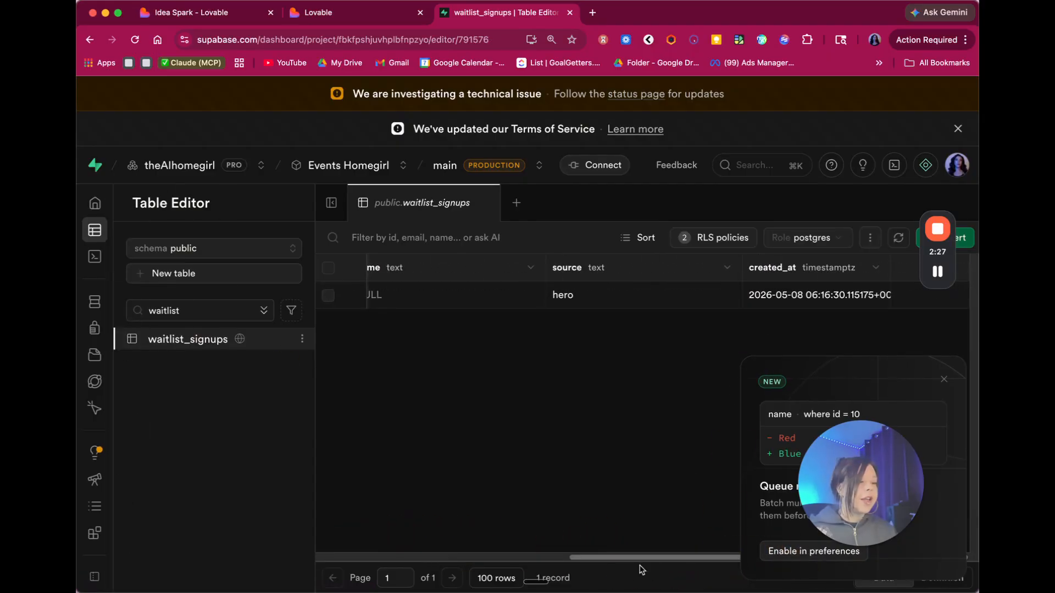
{"action": "left_click_drag", "start_coordinate": [640, 558], "coordinate": [385, 555]}
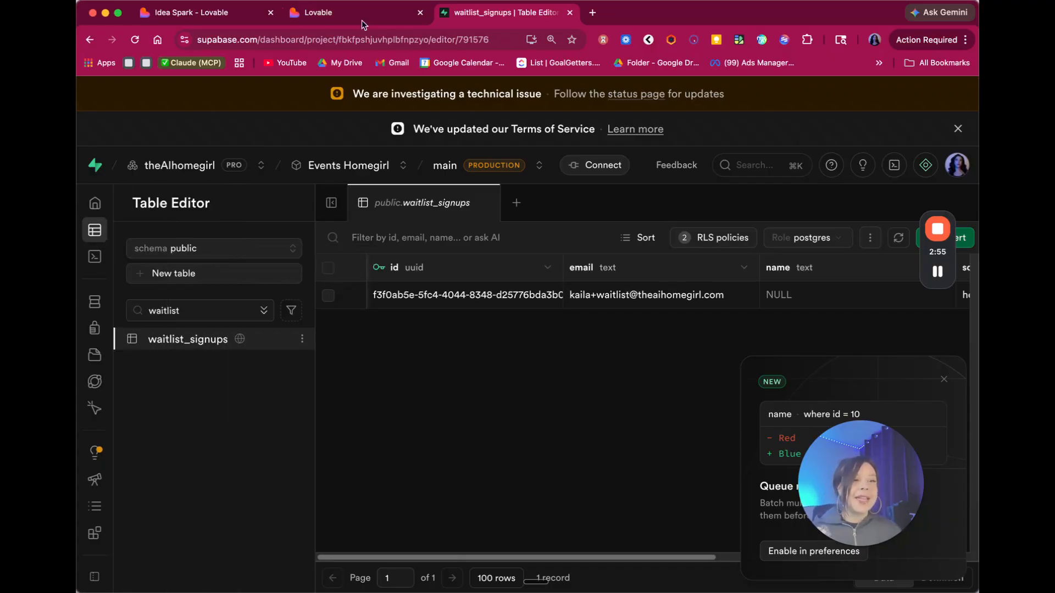
{"action": "left_click", "coordinate": [324, 14]}
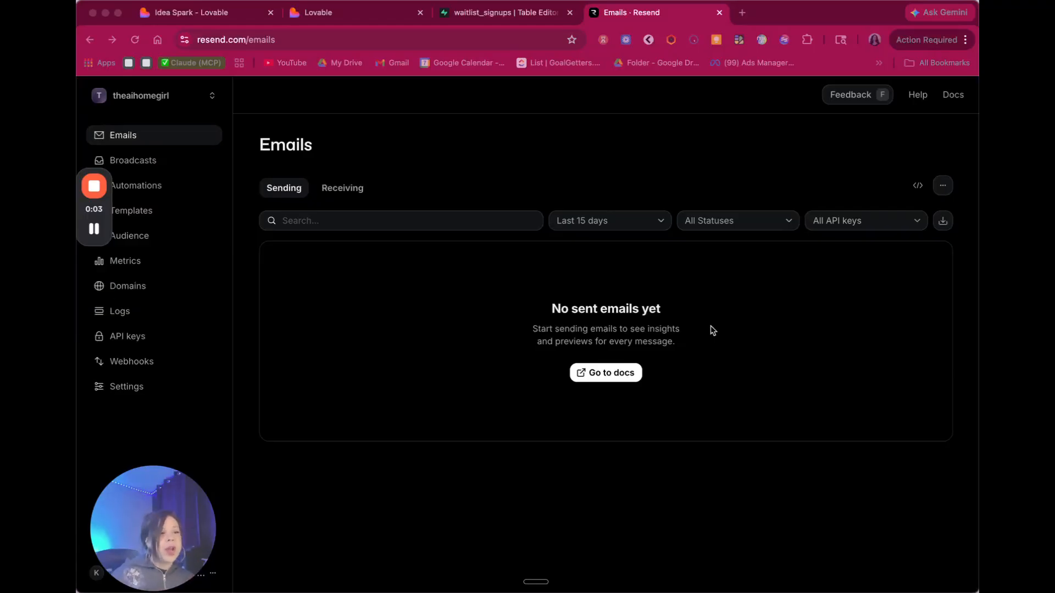
- Go to API keys, start Create API key, and focus the blank Name field
{"action": "left_click_drag", "start_coordinate": [141, 526], "coordinate": [852, 456]}
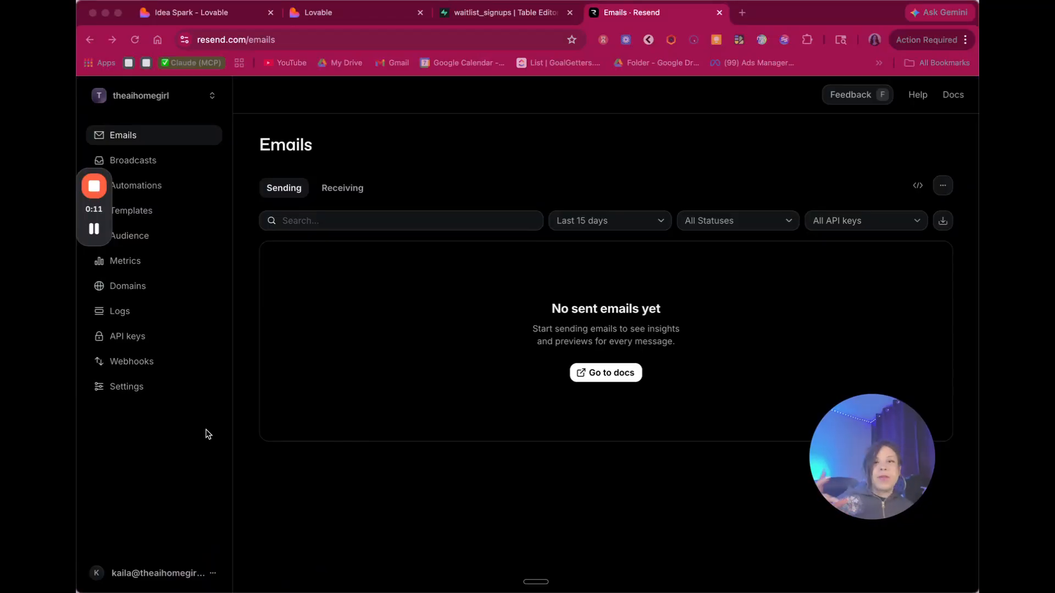
{"action": "left_click", "coordinate": [137, 338]}
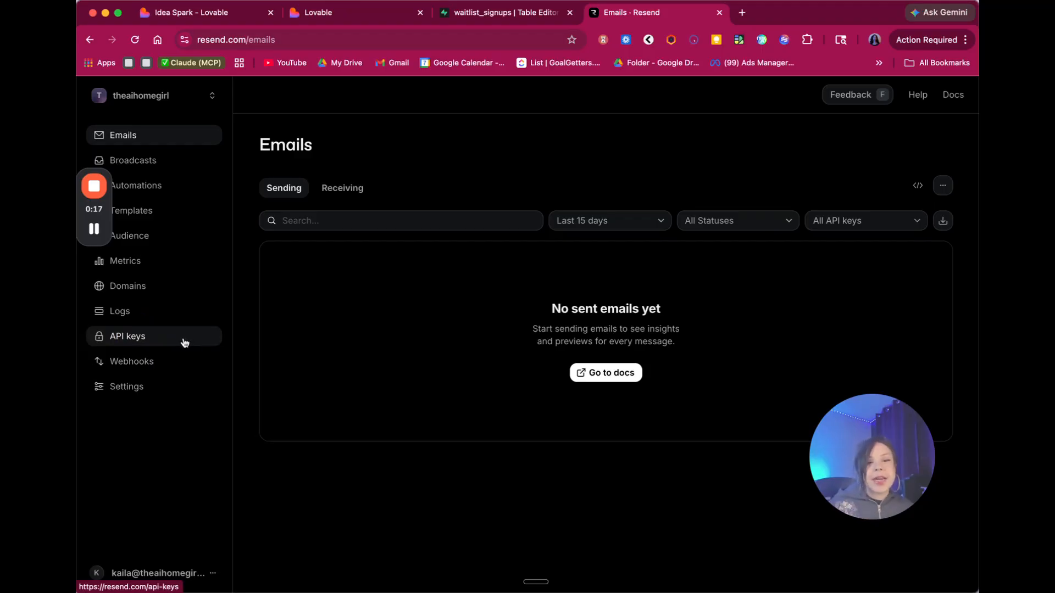
{"action": "left_click", "coordinate": [152, 337]}
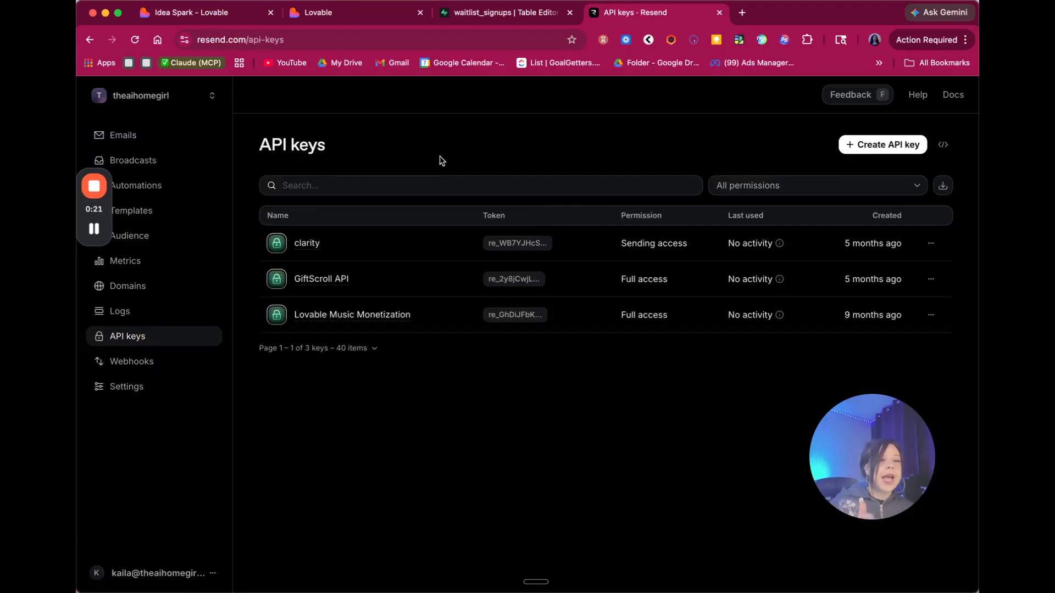
{"action": "left_click", "coordinate": [869, 146]}
{"action": "left_click", "coordinate": [513, 278]}
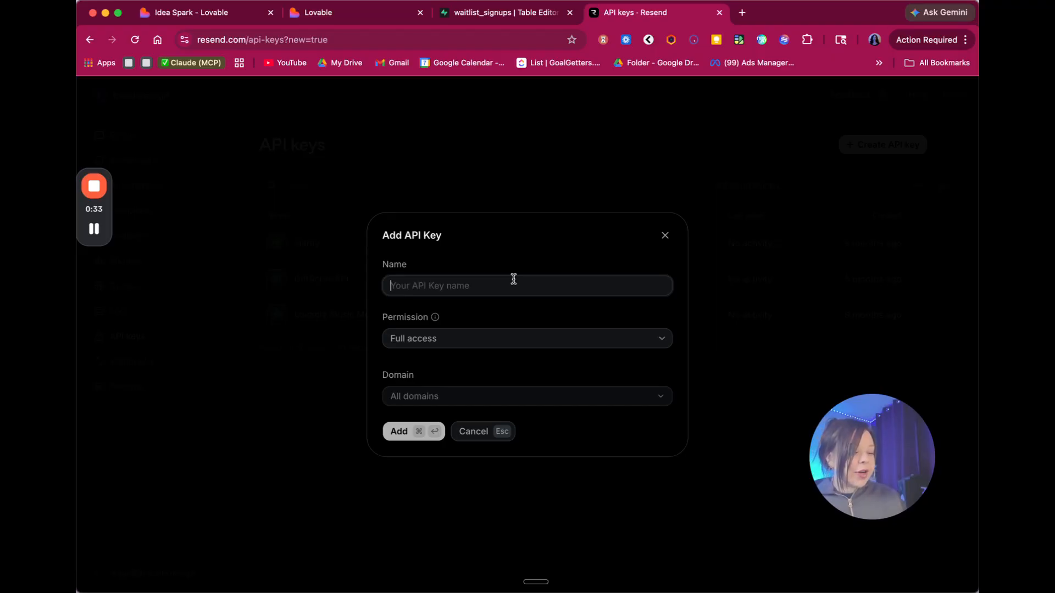
- Name the API key 'Events Homegirl Waitlist' with sending access for all domains
{"action": "type", "text": "Events Homegirl "}
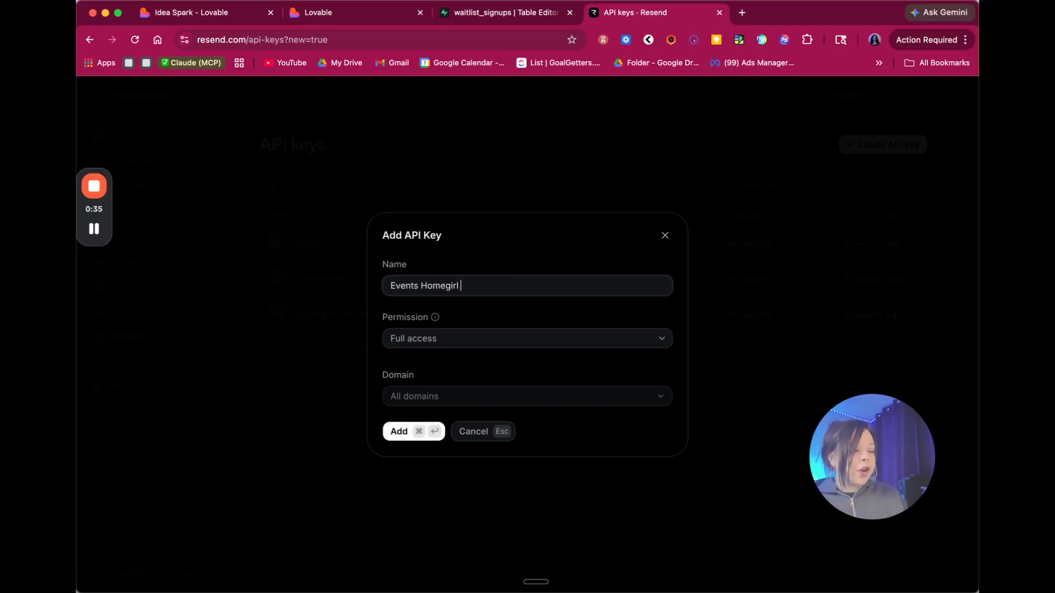
{"action": "type", "text": "Waitlist"}
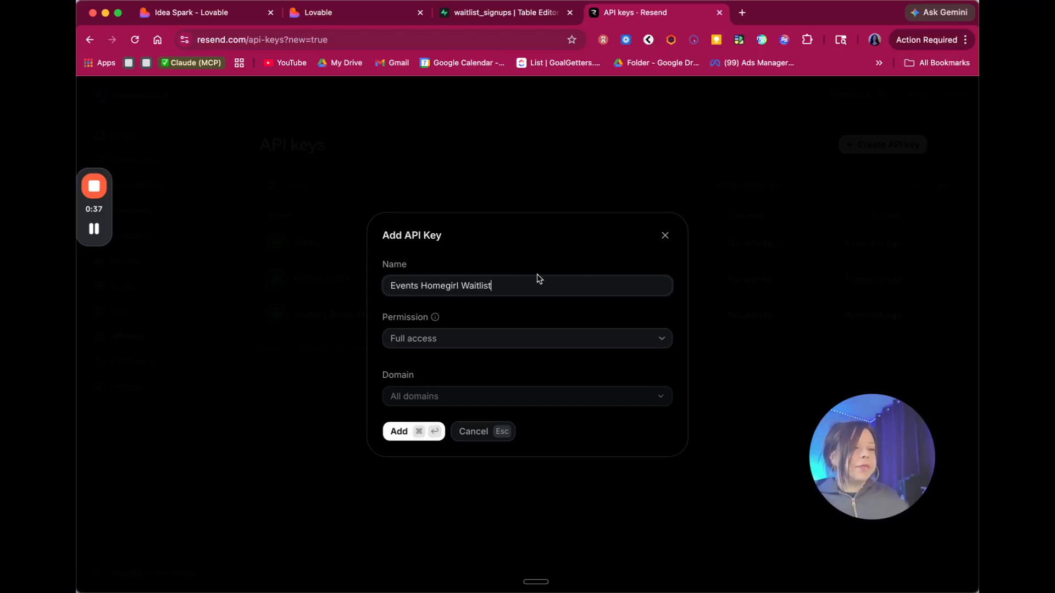
{"action": "left_click", "coordinate": [474, 332]}
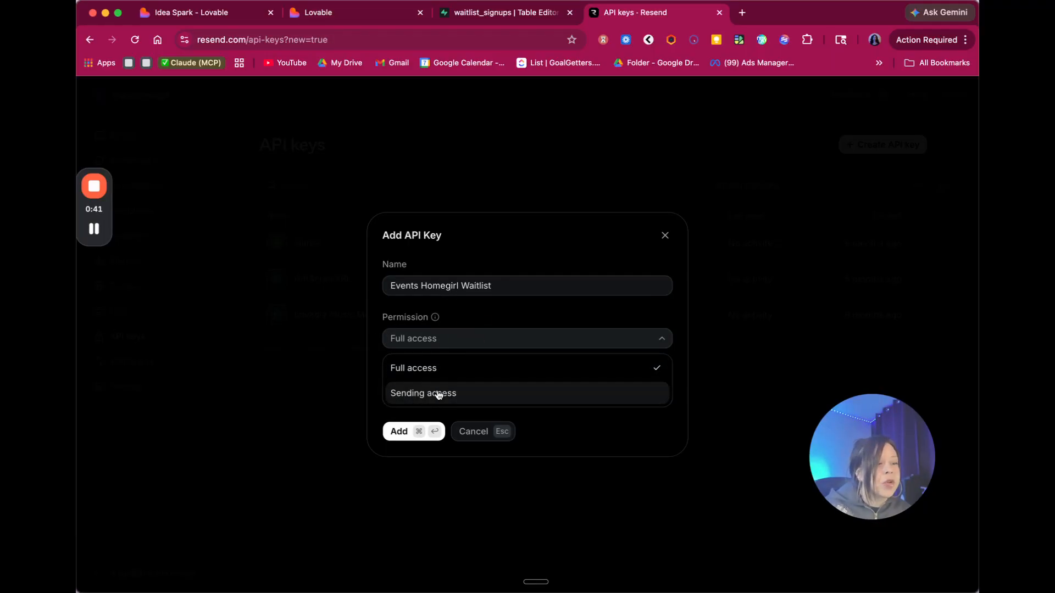
{"action": "left_click", "coordinate": [438, 321]}
{"action": "left_click", "coordinate": [437, 321]}
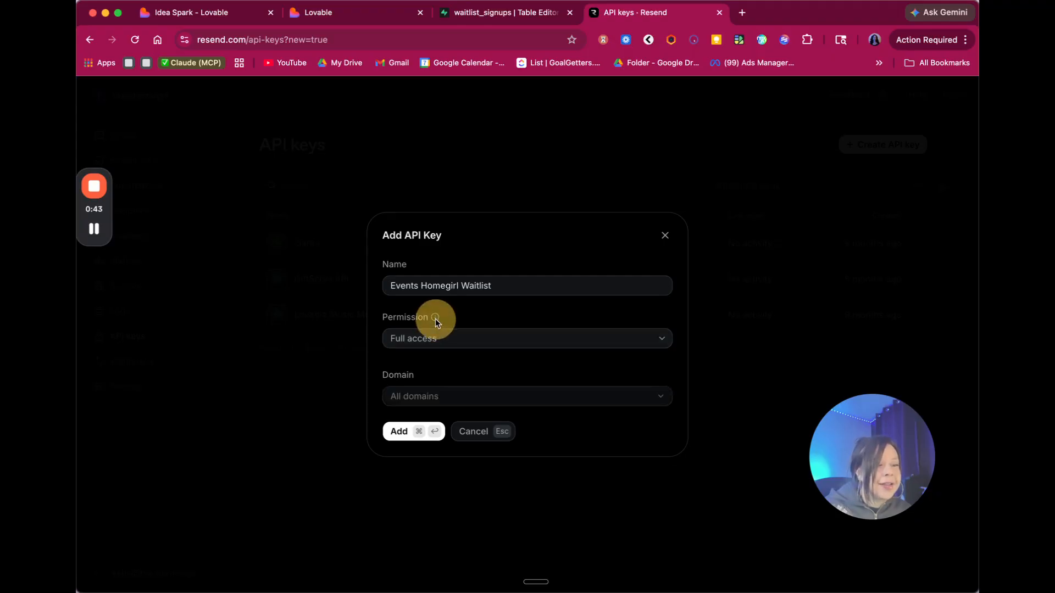
{"action": "left_click", "coordinate": [438, 321]}
{"action": "left_click", "coordinate": [438, 337]}
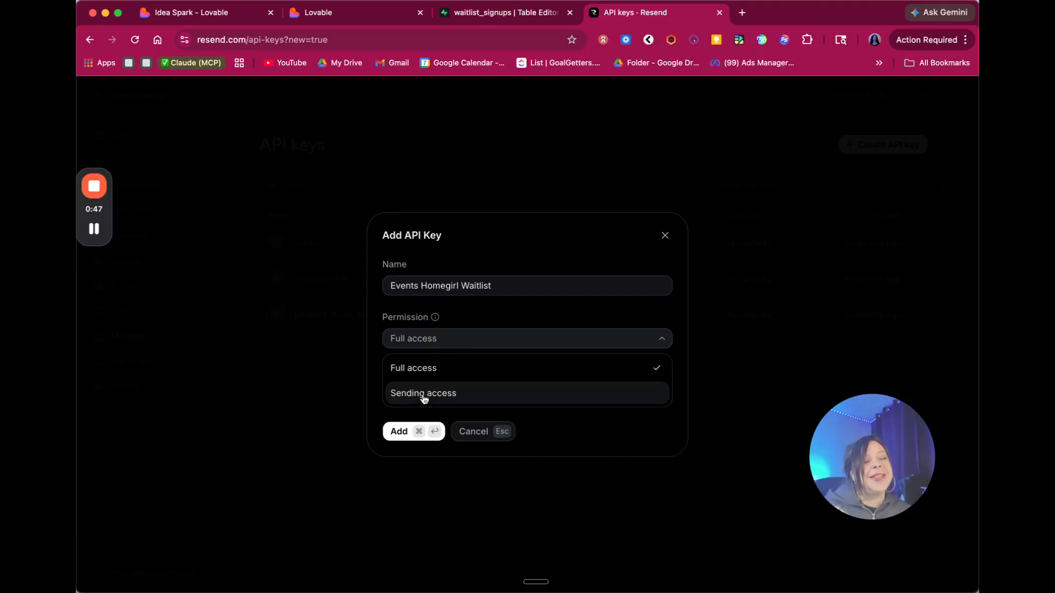
{"action": "left_click", "coordinate": [424, 396]}
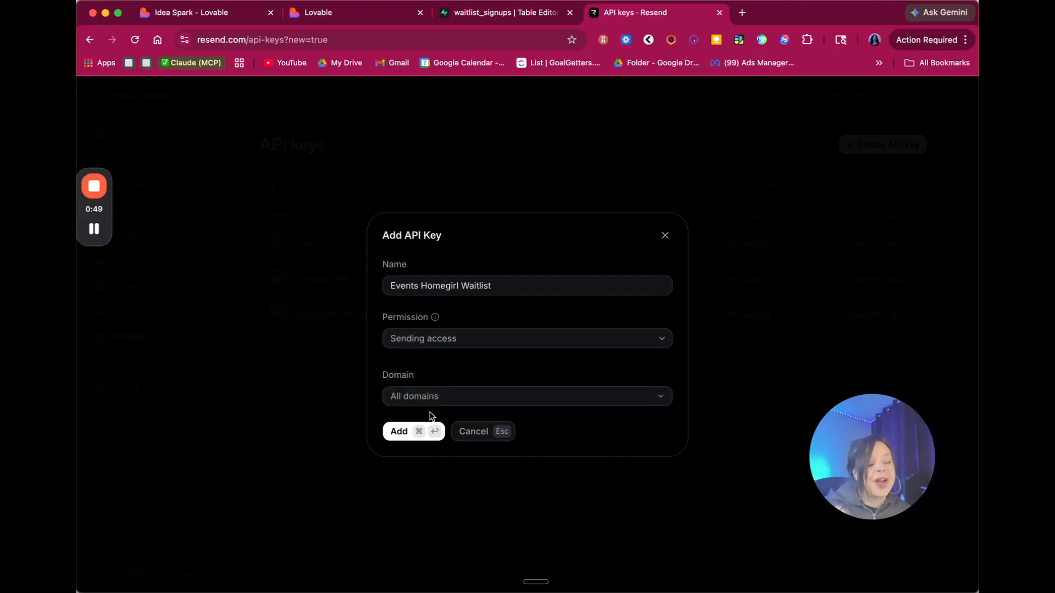
{"action": "left_click", "coordinate": [428, 396]}
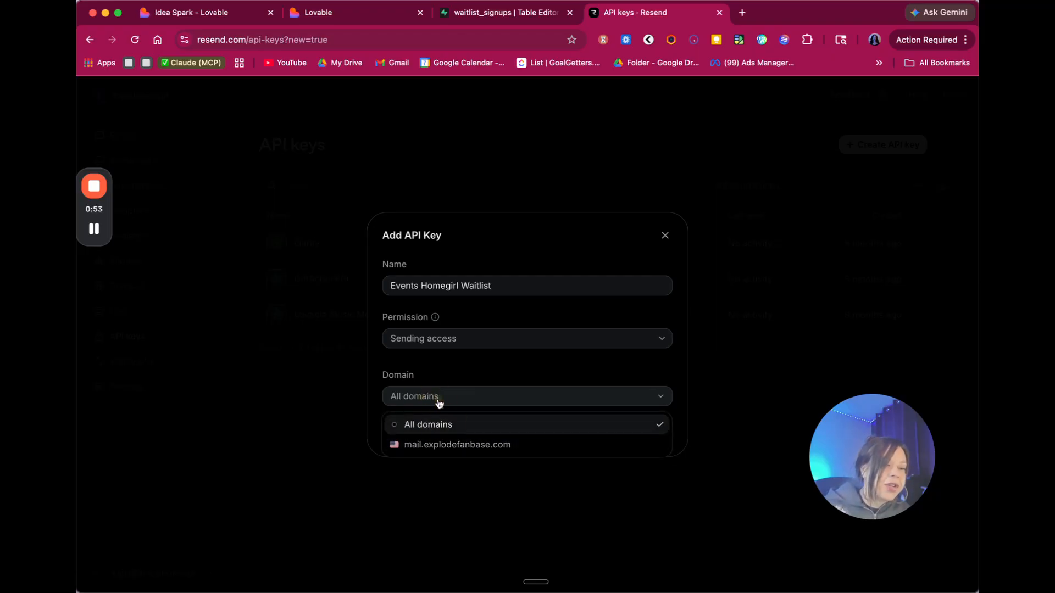
{"action": "left_click", "coordinate": [432, 376]}
- Create the key and copy the generated value back to Lovable
{"action": "left_click", "coordinate": [407, 433]}
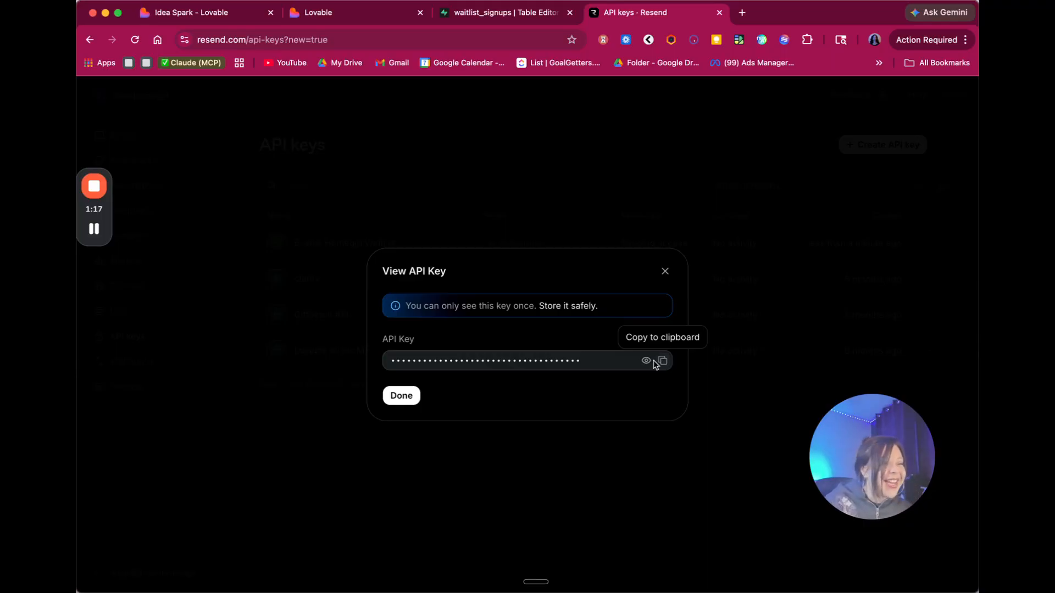
{"action": "left_click", "coordinate": [663, 362]}
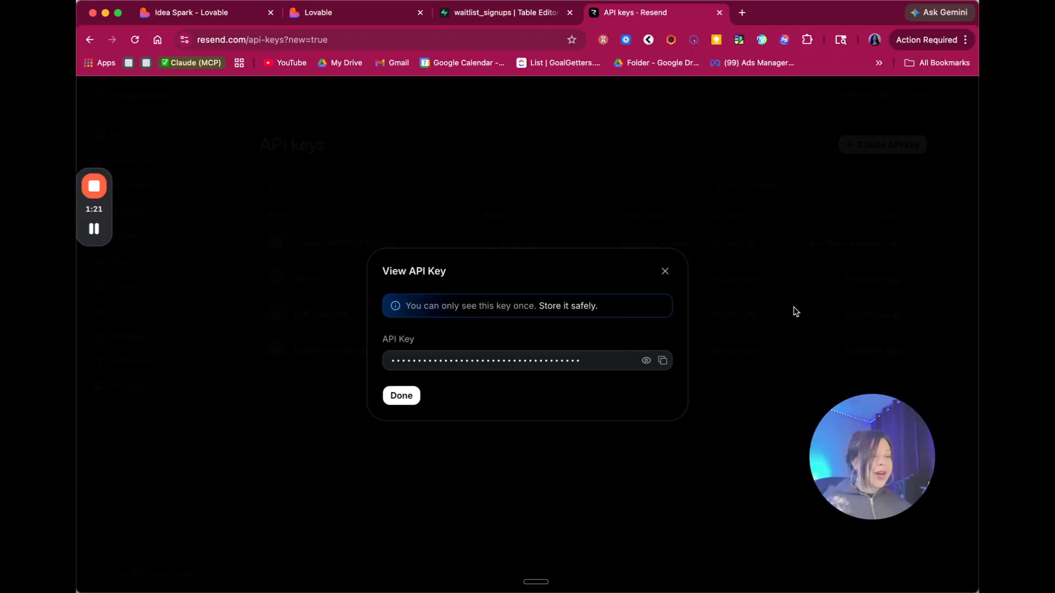
{"action": "left_click", "coordinate": [175, 17]}
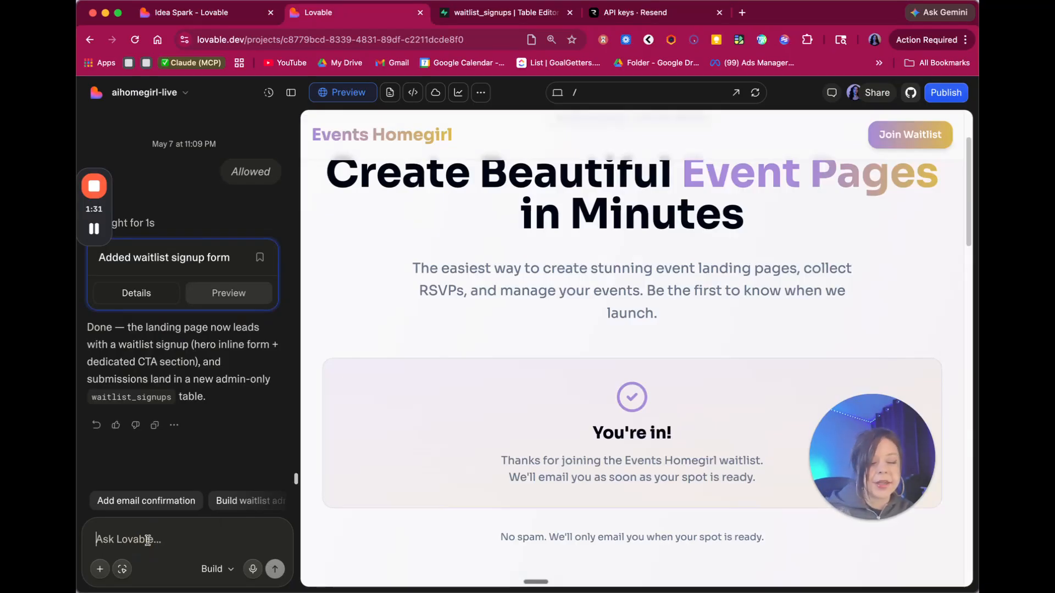
- Dictate and send a request to email each new signup a short Resend confirmation, noting the API key is ready
{"action": "key", "text": "fn+space"}
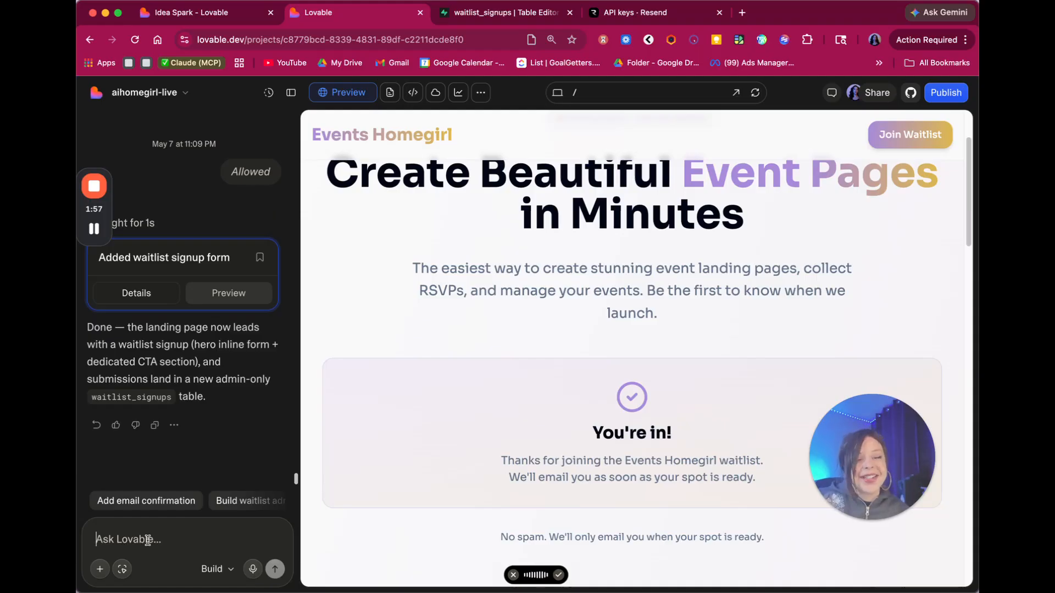
{"action": "key", "text": "fn"}
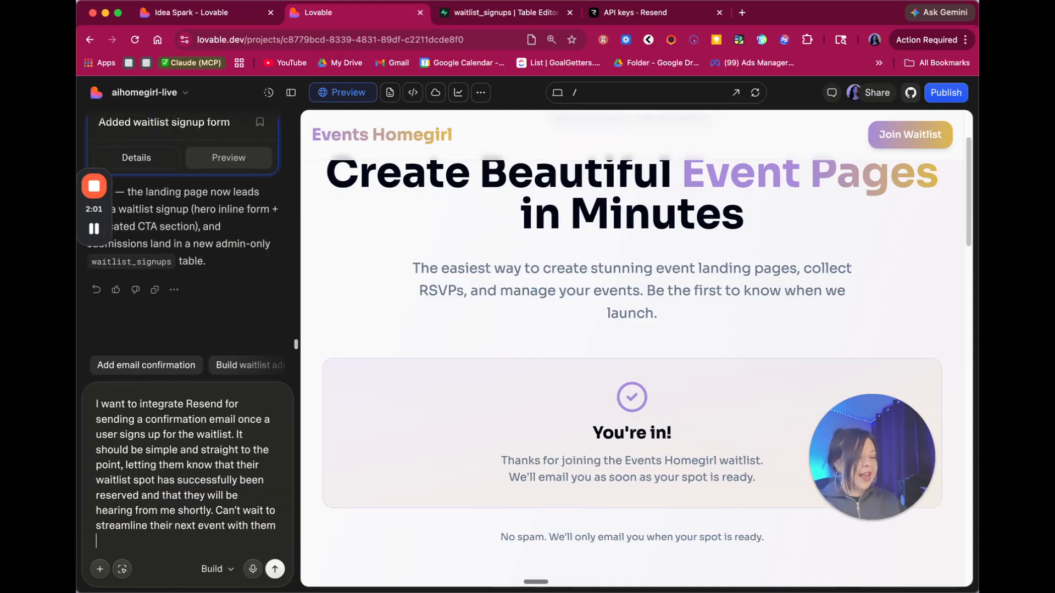
{"action": "key", "text": "shift+Return"}
{"action": "key", "text": "fn"}
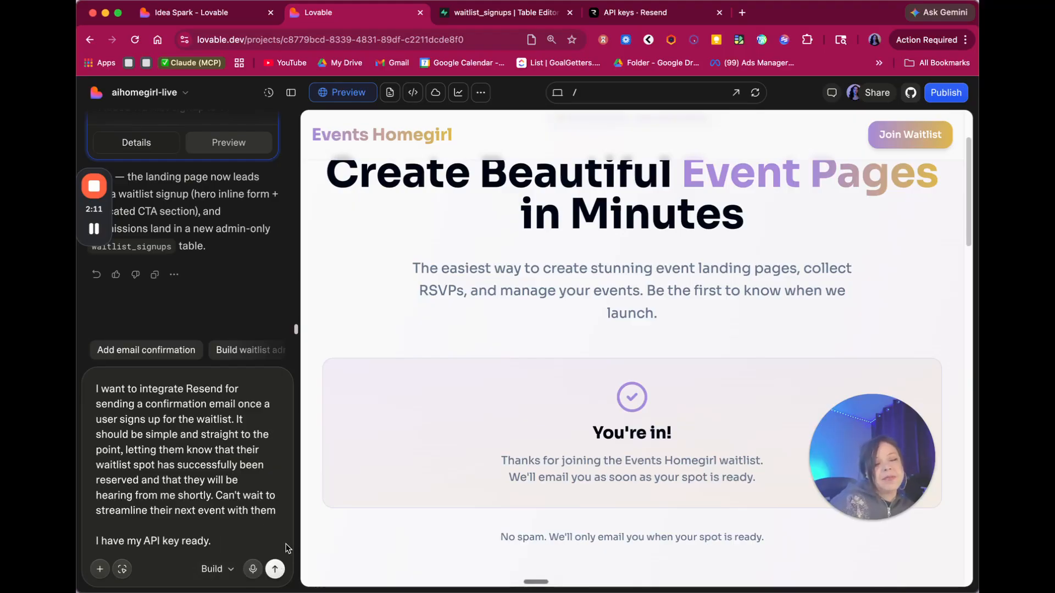
{"action": "left_click", "coordinate": [276, 569]}
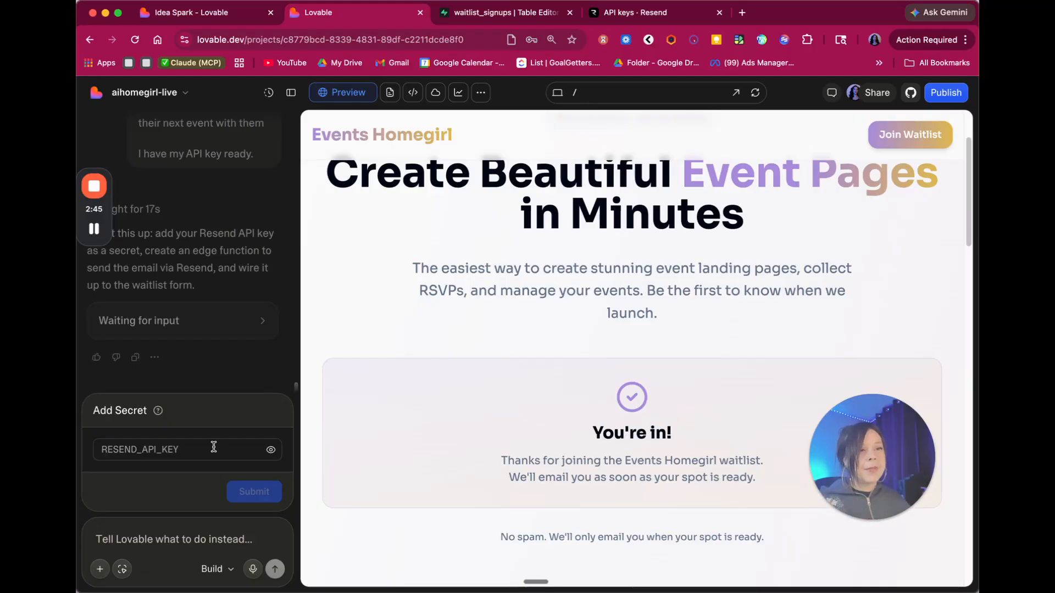
- Paste the copied Resend key into the RESEND_API_KEY secret and submit it
{"action": "left_click", "coordinate": [213, 447]}
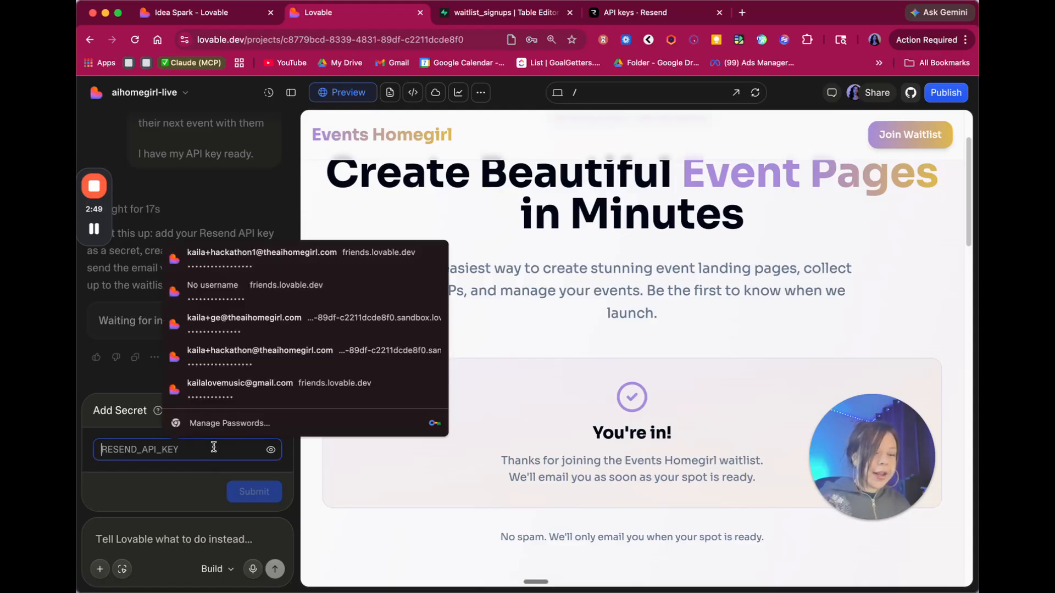
{"action": "key", "text": "super+v"}
{"action": "left_click", "coordinate": [256, 489]}
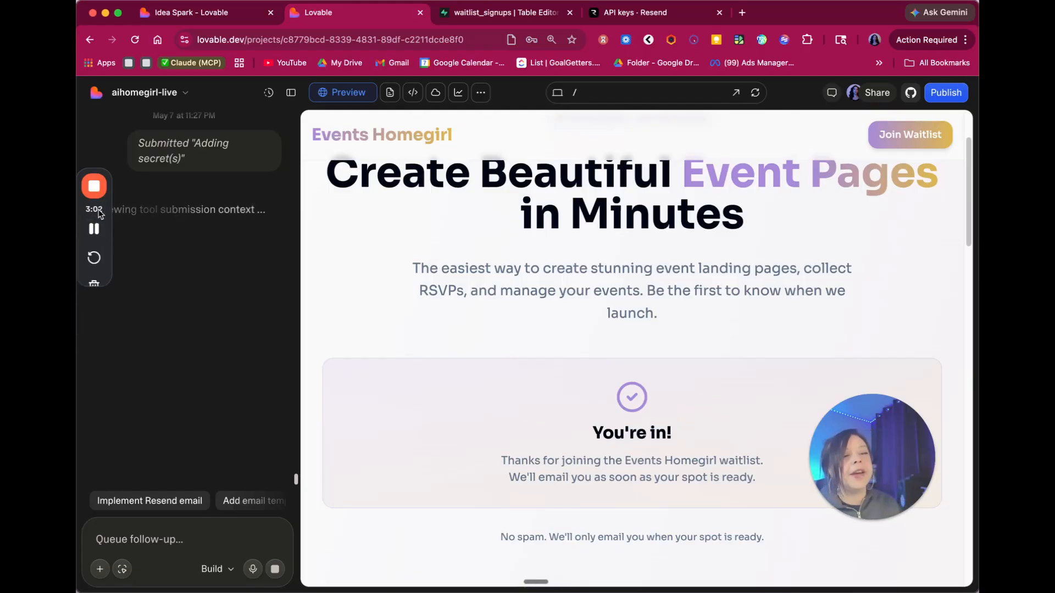
{"action": "left_click_drag", "start_coordinate": [94, 209], "coordinate": [95, 388]}
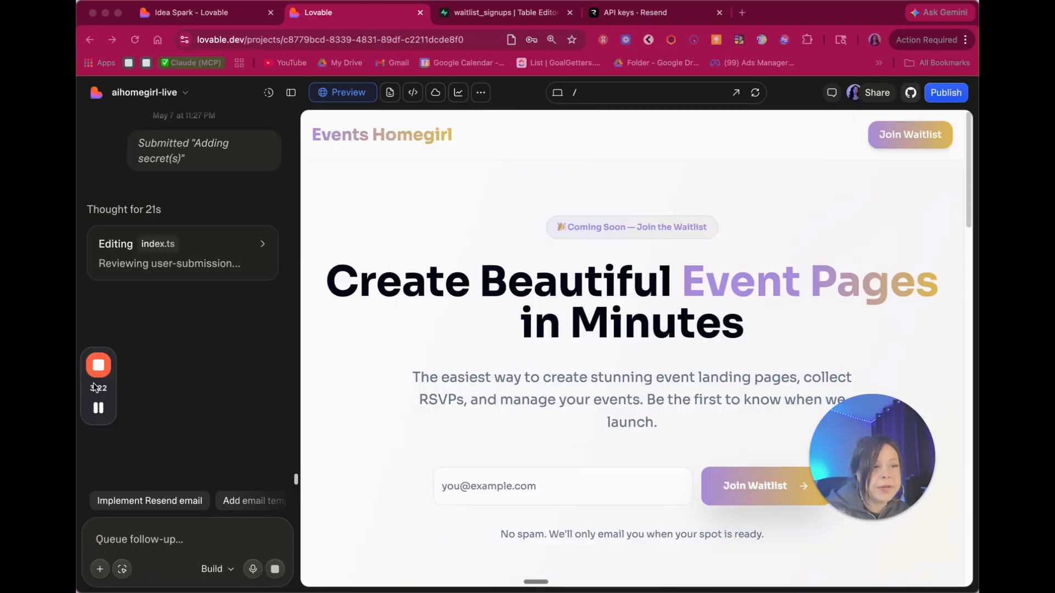
{"action": "left_click", "coordinate": [412, 93]}
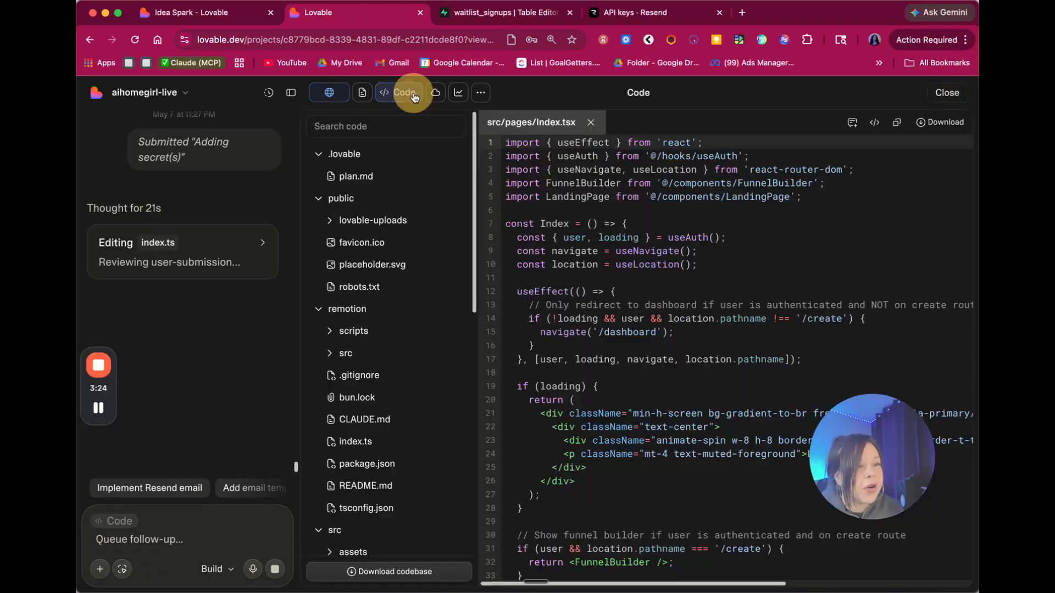
{"action": "scroll", "coordinate": [385, 307], "scroll_direction": "down", "scroll_amount": 1}
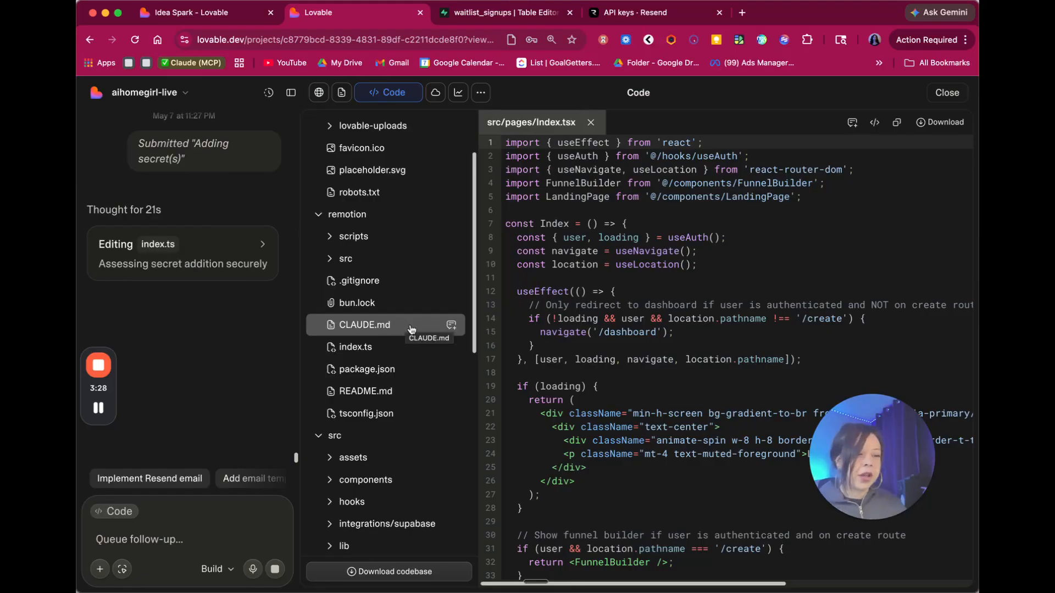
{"action": "left_click", "coordinate": [379, 326]}
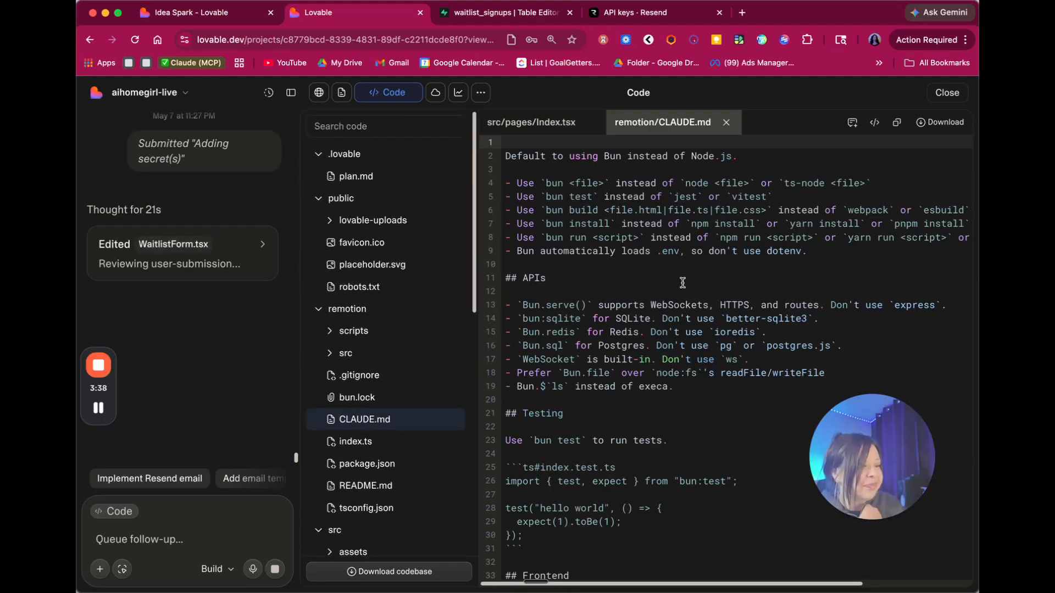
{"action": "scroll", "coordinate": [683, 280], "scroll_direction": "down", "scroll_amount": 10}
{"action": "scroll", "coordinate": [684, 280], "scroll_direction": "down", "scroll_amount": 12}
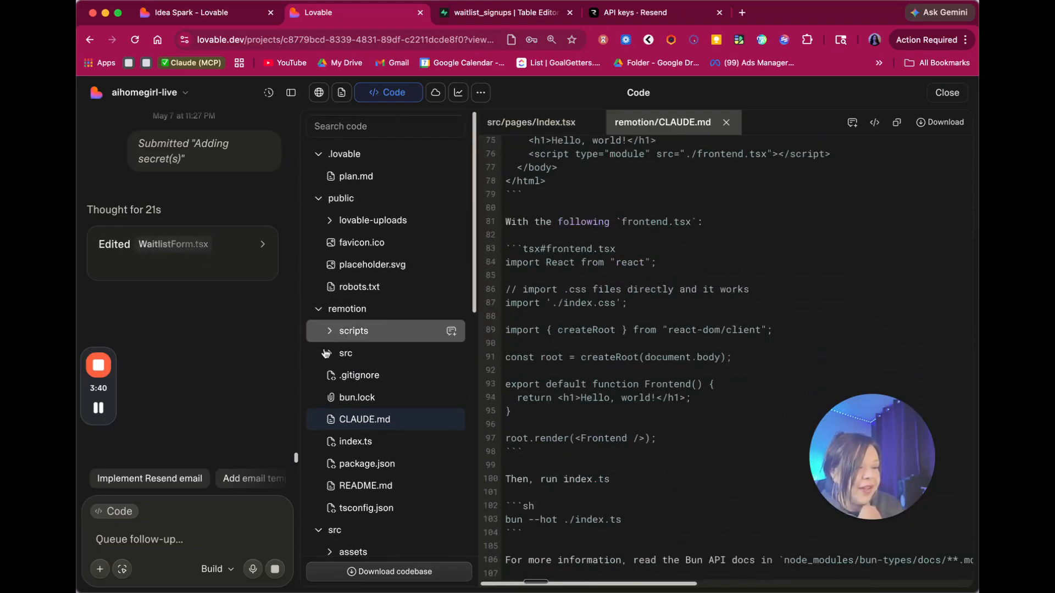
{"action": "left_click", "coordinate": [319, 93]}
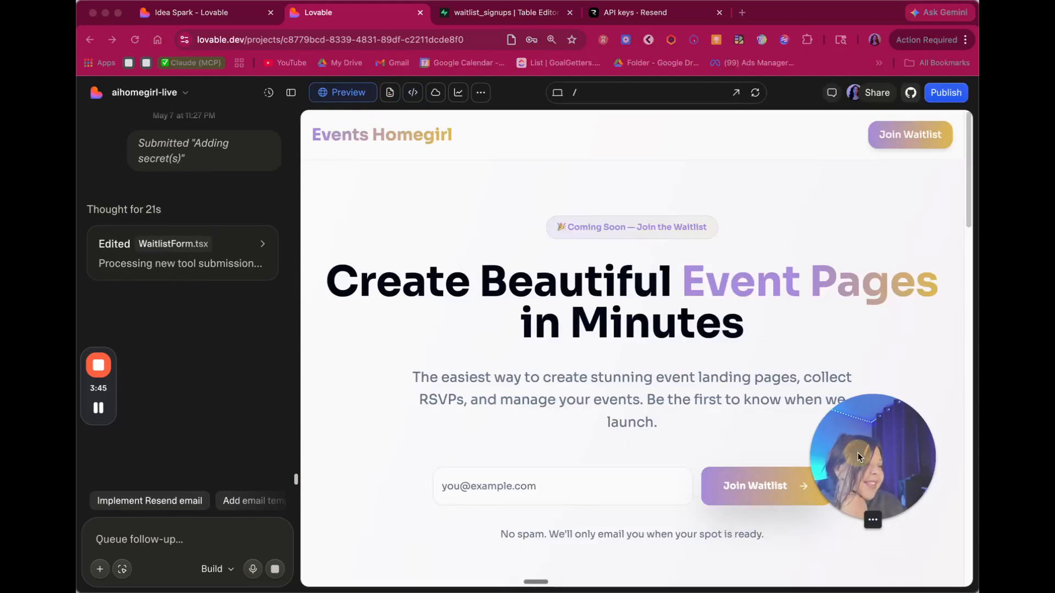
- Let the 'Added waitlist email flow' build finish and reload the preview
{"action": "left_click_drag", "start_coordinate": [858, 453], "coordinate": [835, 196]}
{"action": "mouse_move", "coordinate": [820, 225]}
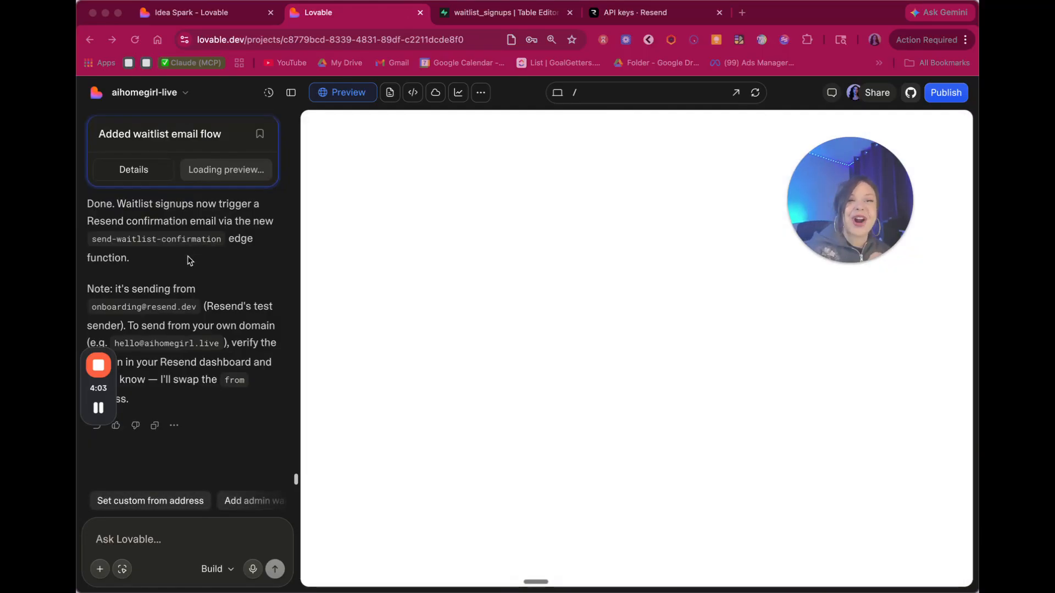
{"action": "left_click", "coordinate": [142, 302]}
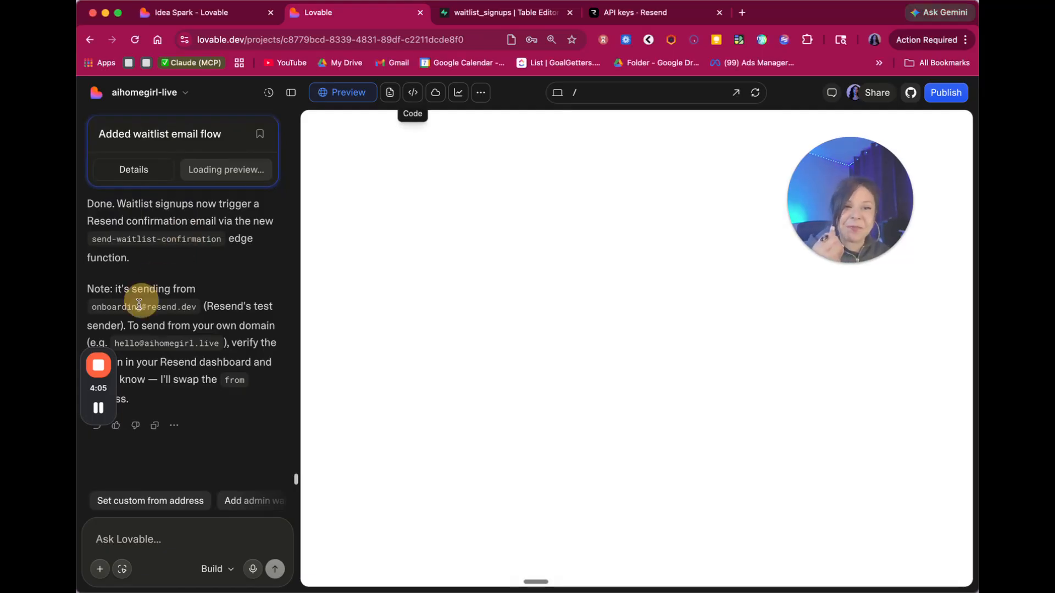
{"action": "left_click_drag", "start_coordinate": [107, 391], "coordinate": [957, 150]}
{"action": "left_click", "coordinate": [219, 311]}
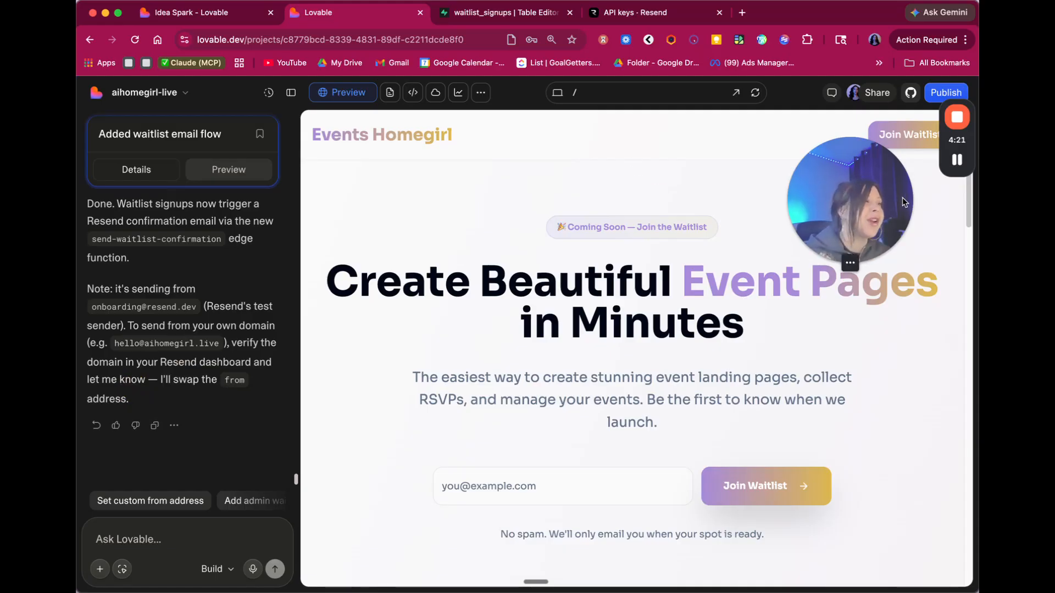
{"action": "left_click_drag", "start_coordinate": [875, 176], "coordinate": [868, 137]}
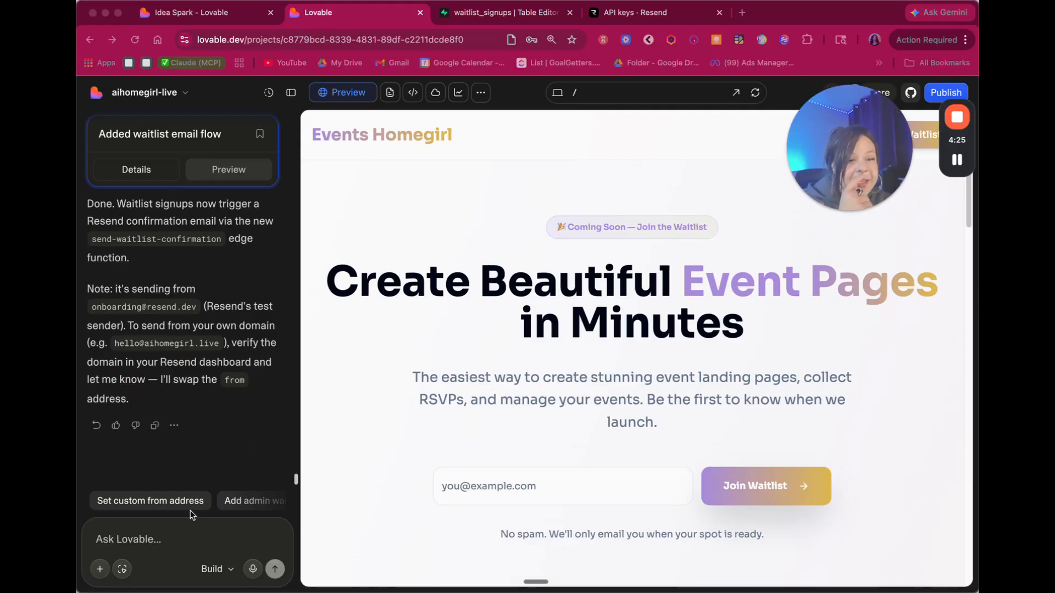
- Enter a test email address in the preview's waitlist form and join the waitlist
{"action": "left_click", "coordinate": [522, 358]}
{"action": "scroll", "coordinate": [528, 362], "scroll_direction": "down", "scroll_amount": 3}
{"action": "left_click", "coordinate": [545, 376]}
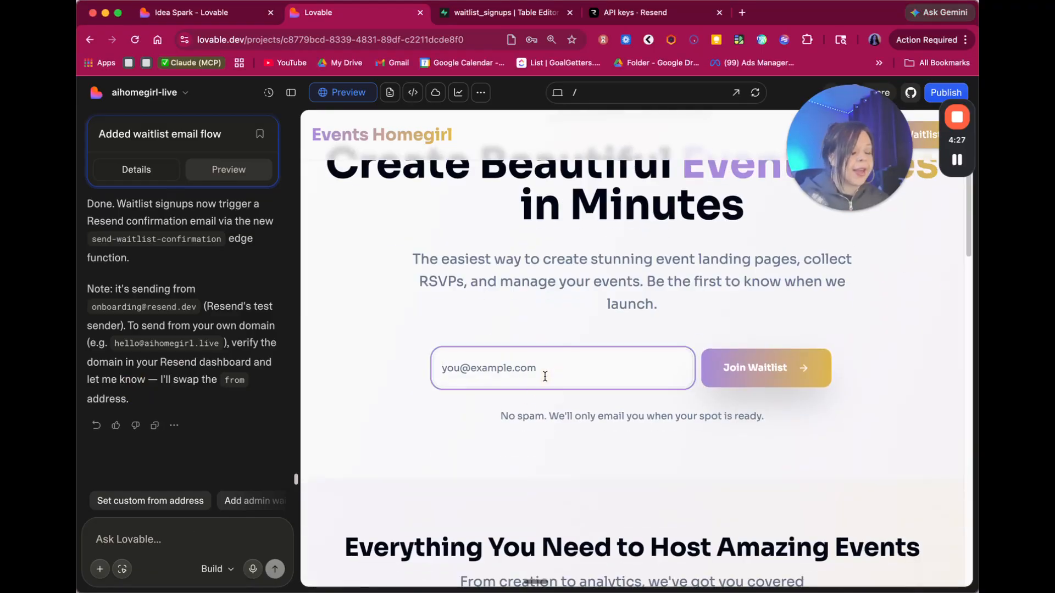
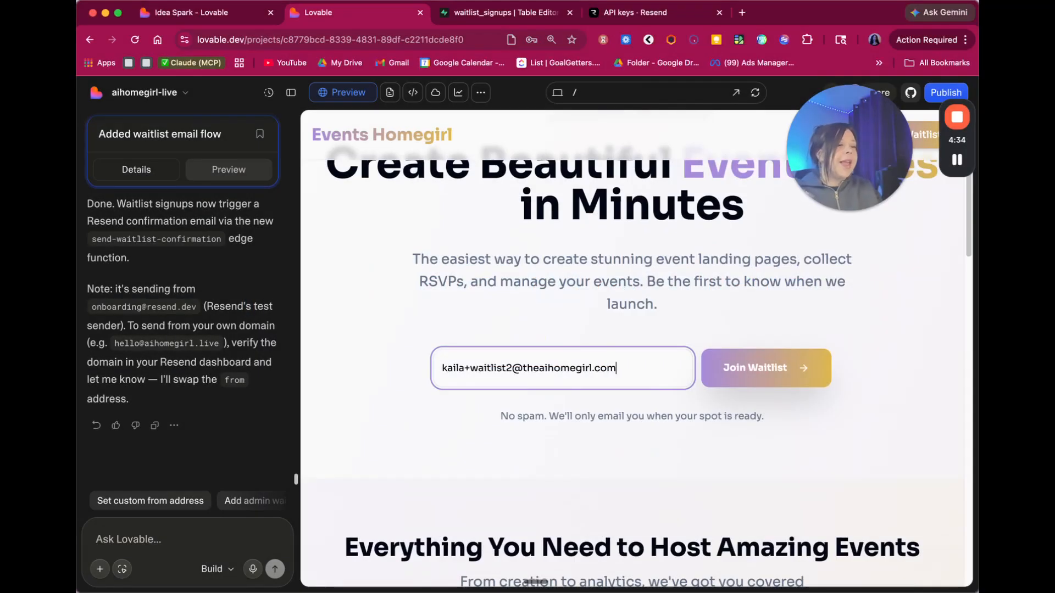
{"action": "left_click", "coordinate": [777, 368]}
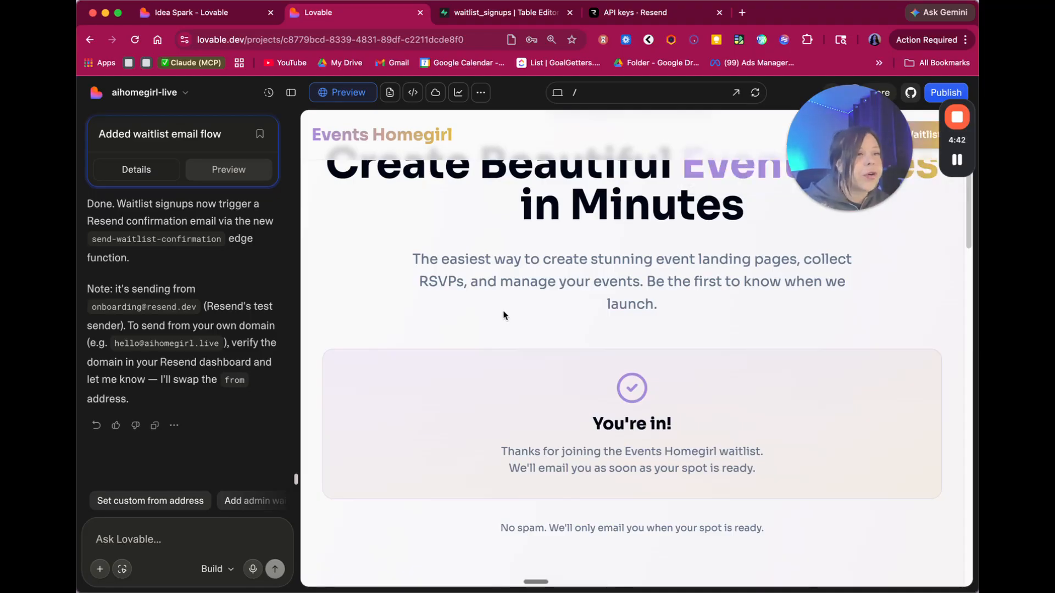
{"action": "scroll", "coordinate": [503, 315], "scroll_direction": "up", "scroll_amount": 2}
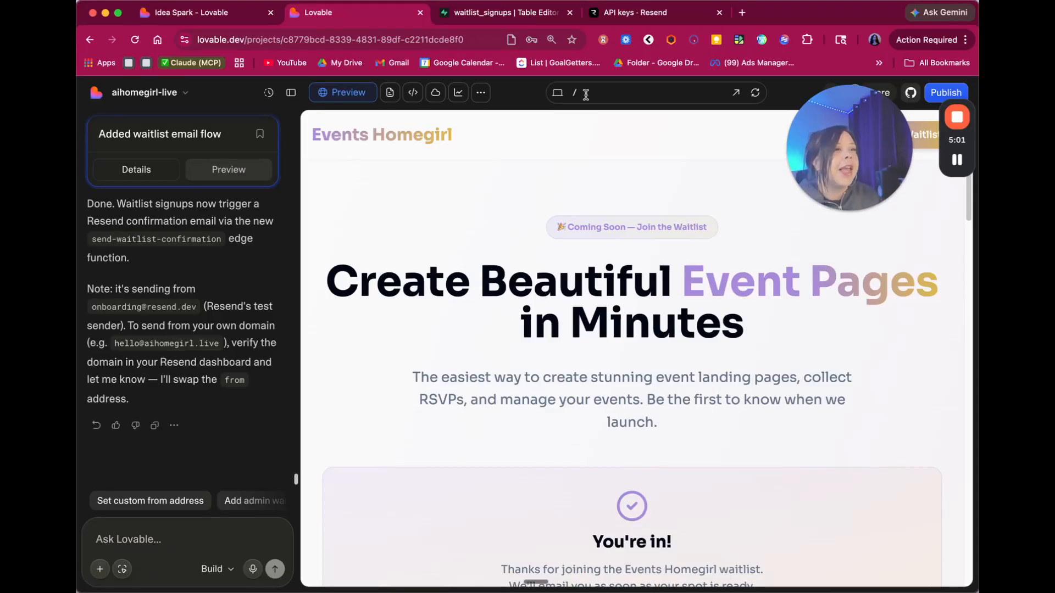
{"action": "left_click", "coordinate": [491, 14]}
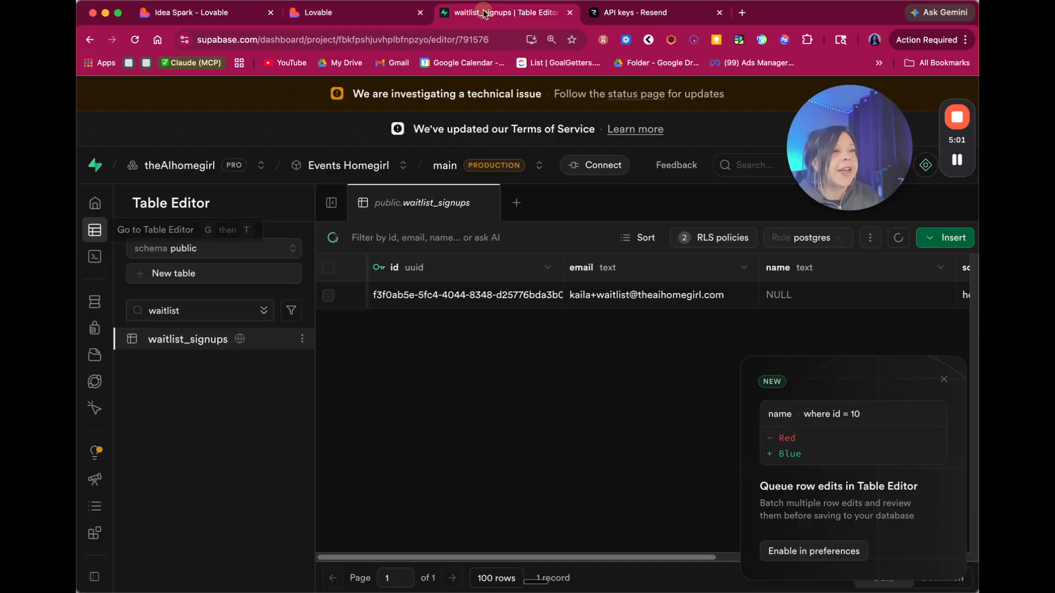
- Reload Supabase, dismiss the row-edits announcement, and filter tables by 'waitl' to open waitlist_signups
{"action": "left_click", "coordinate": [384, 41]}
{"action": "key", "text": "Return"}
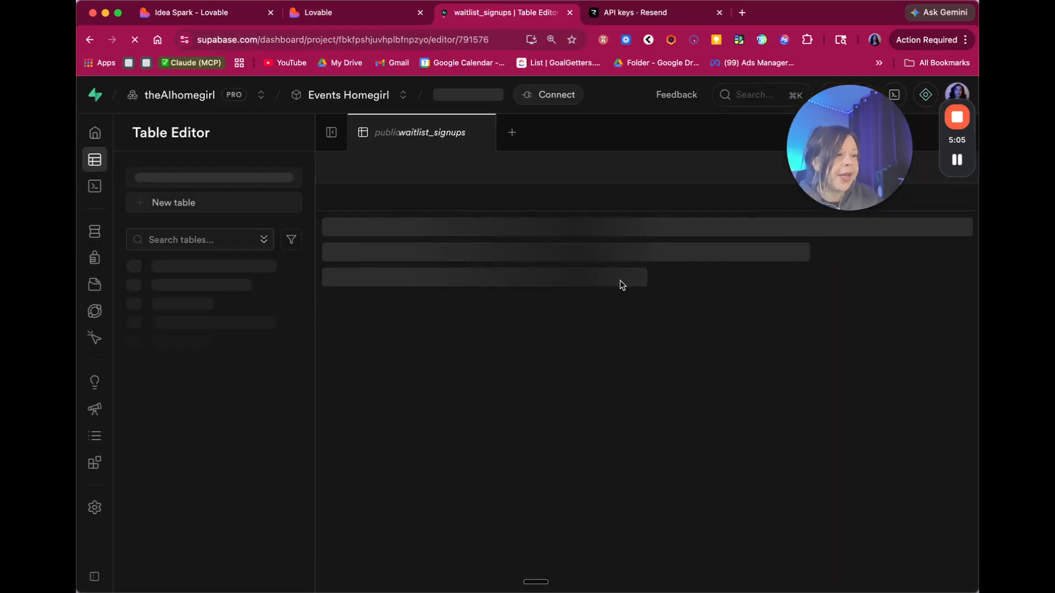
{"action": "left_click", "coordinate": [940, 369]}
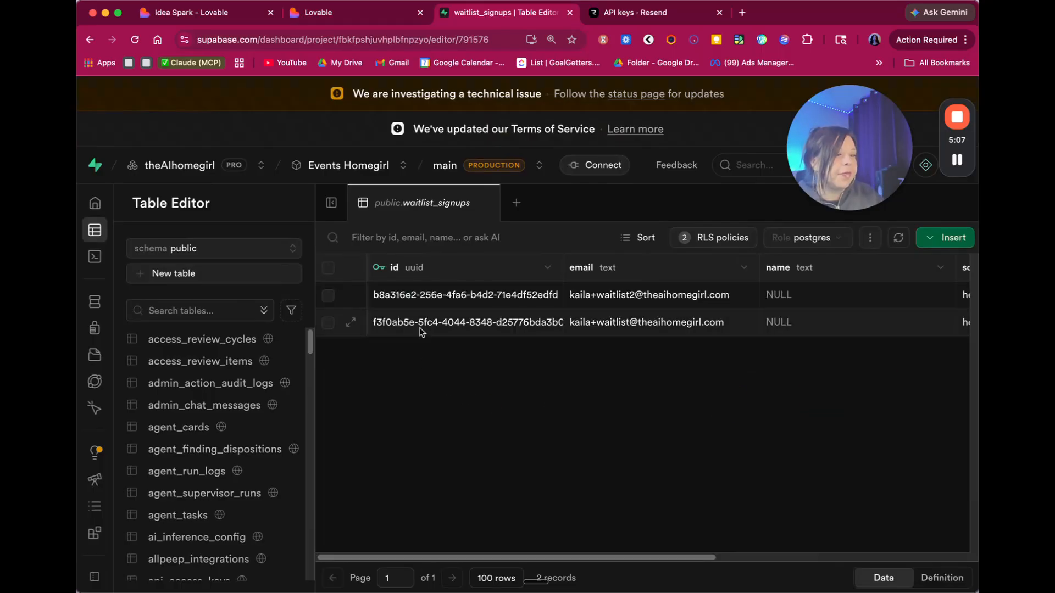
{"action": "left_click", "coordinate": [169, 309]}
{"action": "type", "text": "wai"}
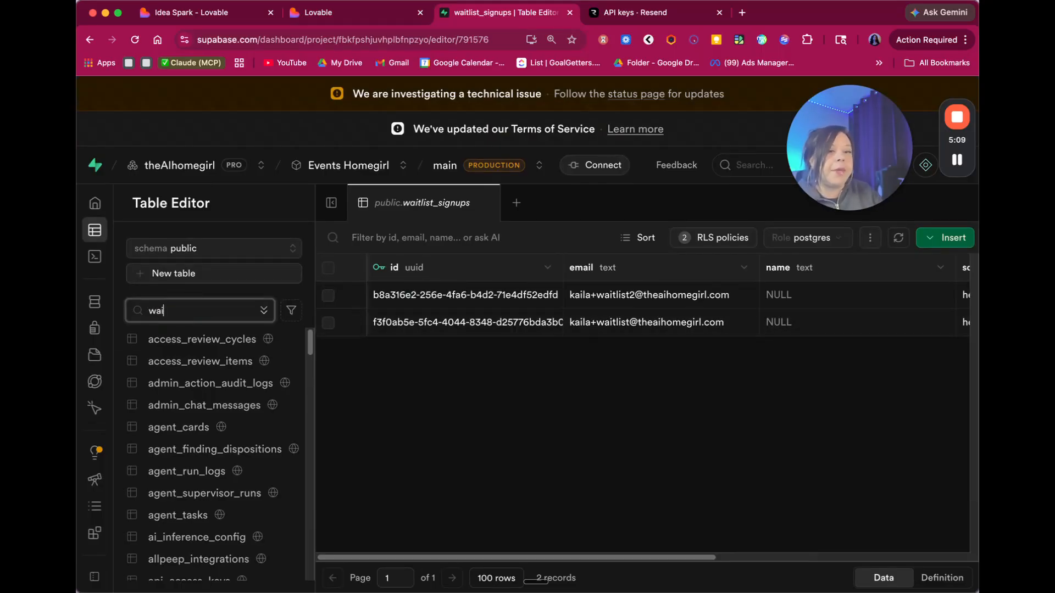
{"action": "type", "text": "tl"}
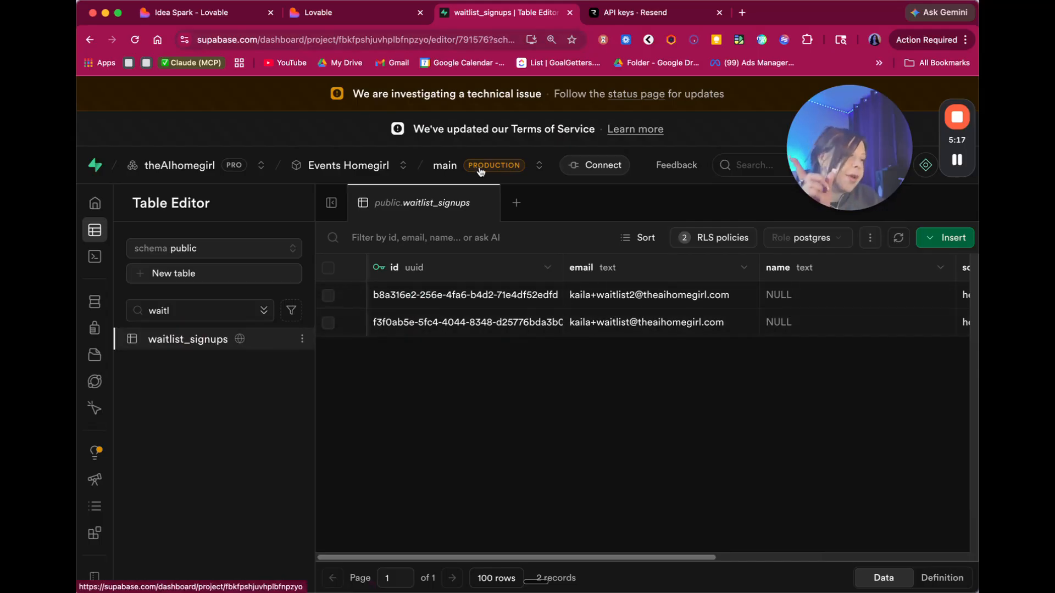
{"action": "left_click", "coordinate": [960, 167]}
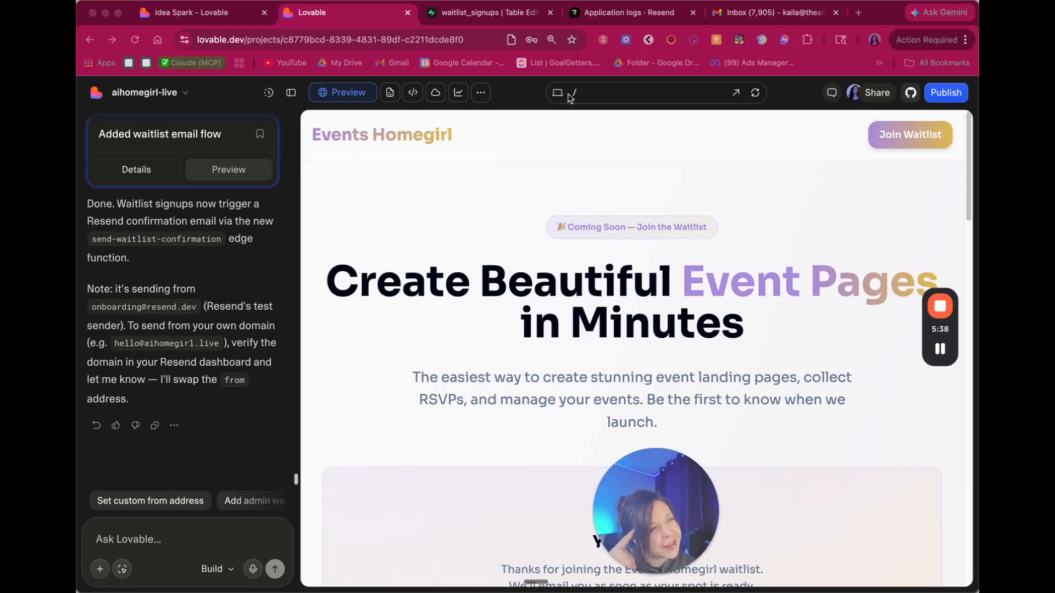
- Switch to the 'Application logs · Resend' browser tab
{"action": "left_click", "coordinate": [637, 20]}
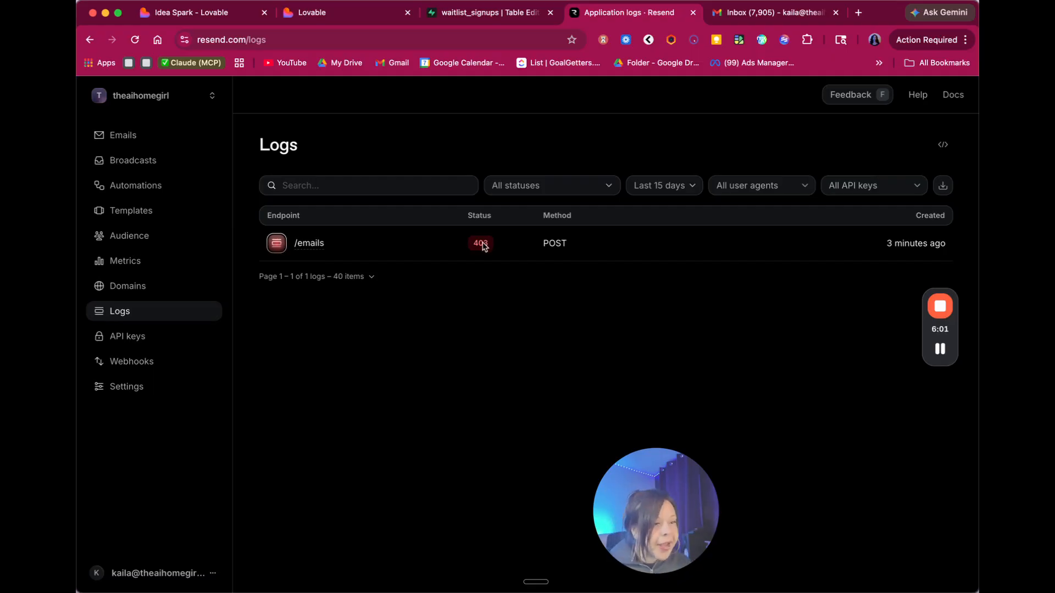
- Review the failed /emails request body showing the resend.dev testing restriction, then go to Domains
{"action": "mouse_move", "coordinate": [481, 248]}
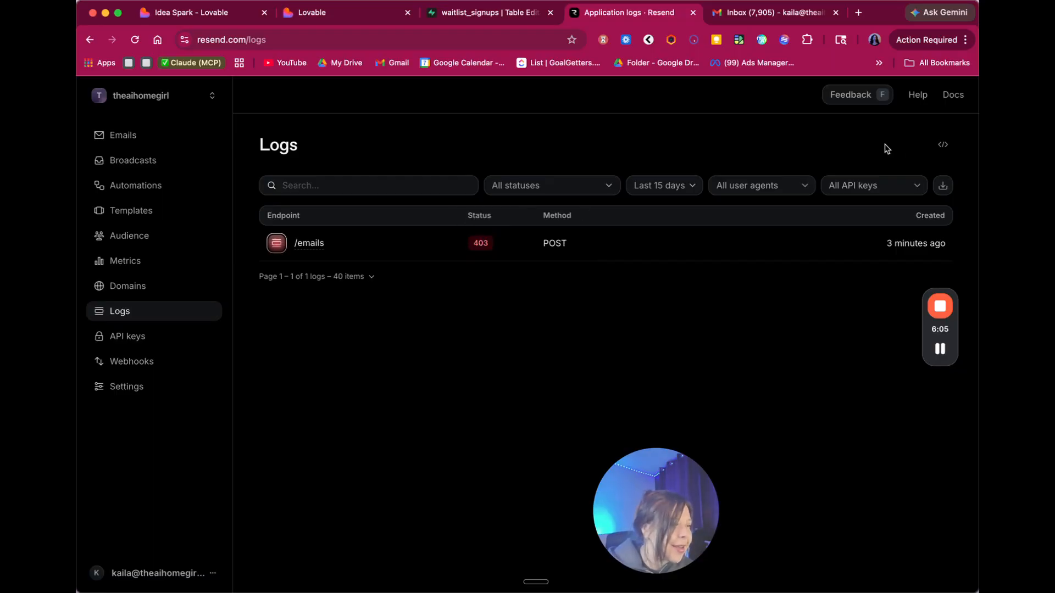
{"action": "left_click", "coordinate": [306, 247]}
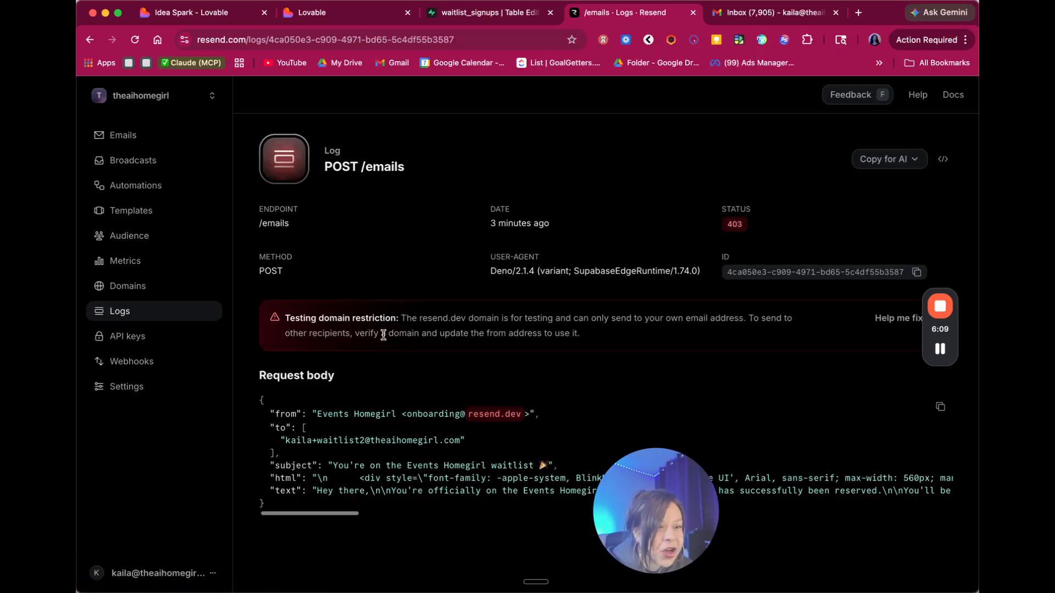
{"action": "left_click_drag", "start_coordinate": [652, 486], "coordinate": [423, 96]}
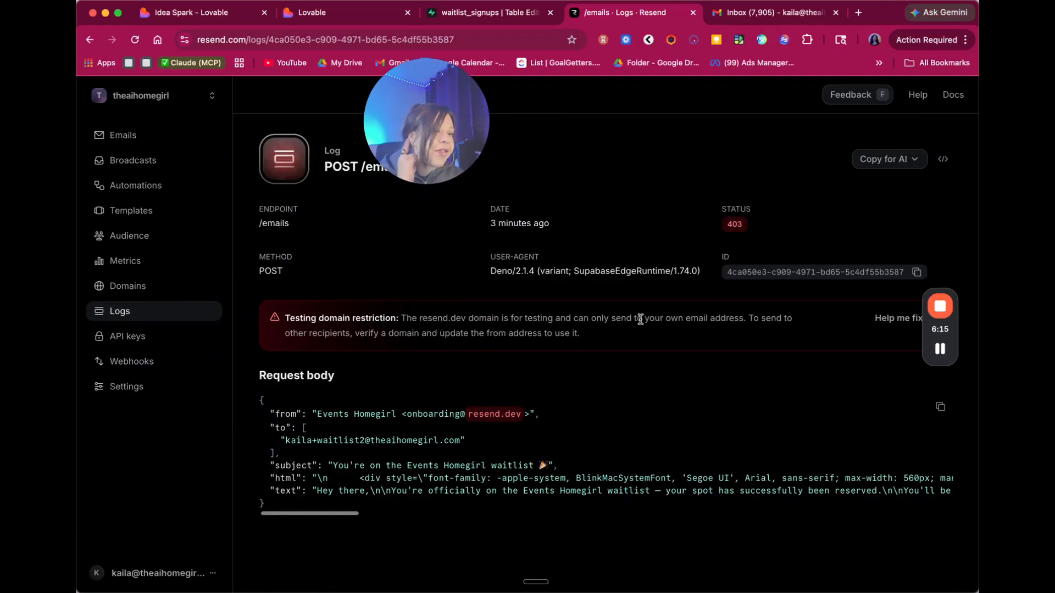
{"action": "left_click", "coordinate": [947, 328]}
{"action": "left_click_drag", "start_coordinate": [947, 327], "coordinate": [884, 94]}
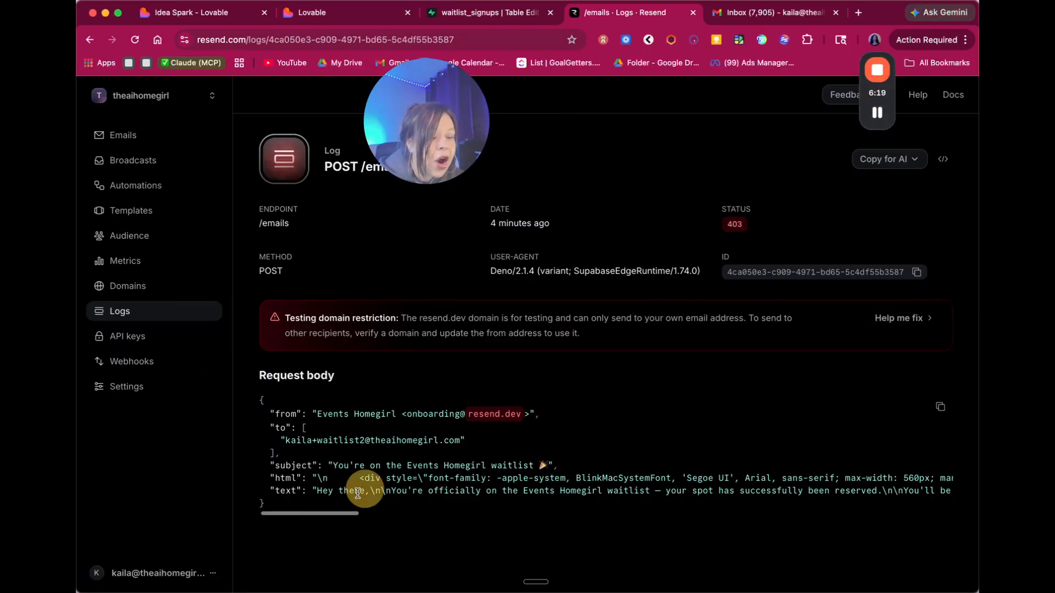
{"action": "left_click_drag", "start_coordinate": [328, 515], "coordinate": [266, 502]}
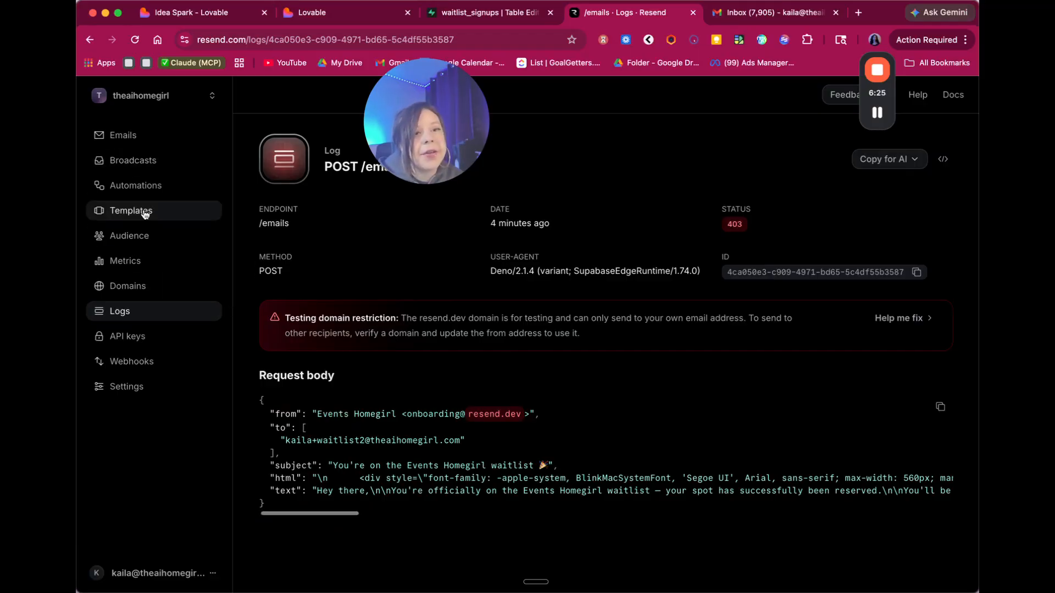
{"action": "left_click", "coordinate": [139, 285]}
- Try adding a domain, hit the Pro upgrade prompt, and open mail.explodefanbase.com's actions menu
{"action": "left_click_drag", "start_coordinate": [431, 144], "coordinate": [339, 89]}
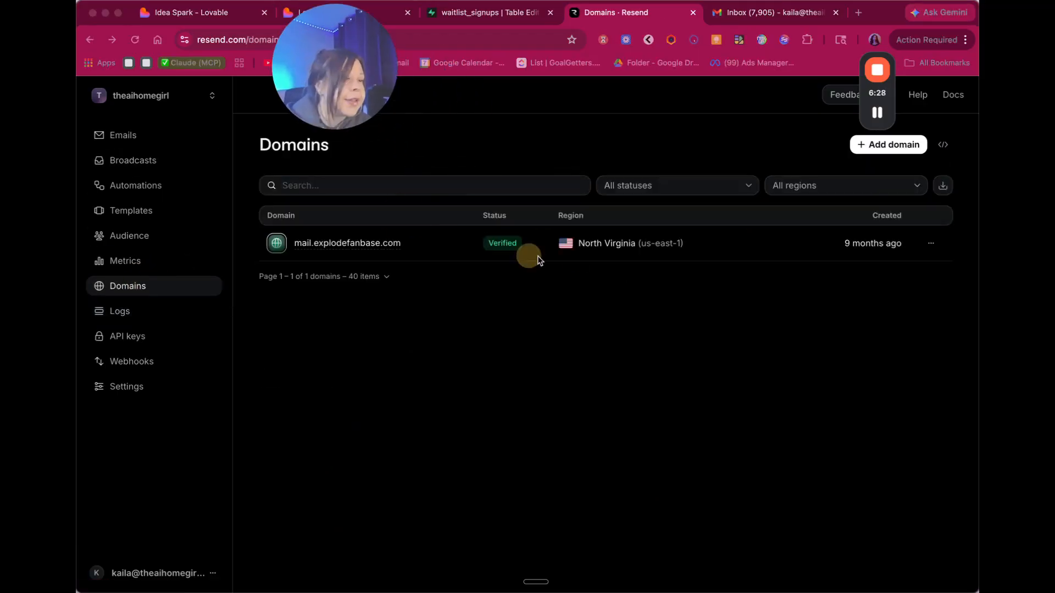
{"action": "left_click", "coordinate": [546, 292]}
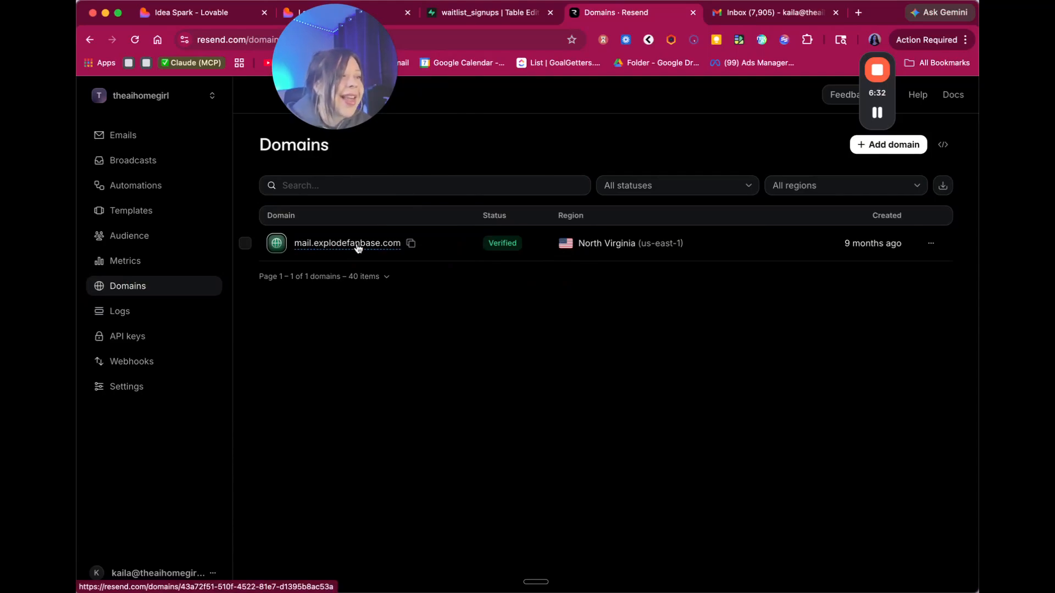
{"action": "left_click_drag", "start_coordinate": [345, 154], "coordinate": [257, 170]}
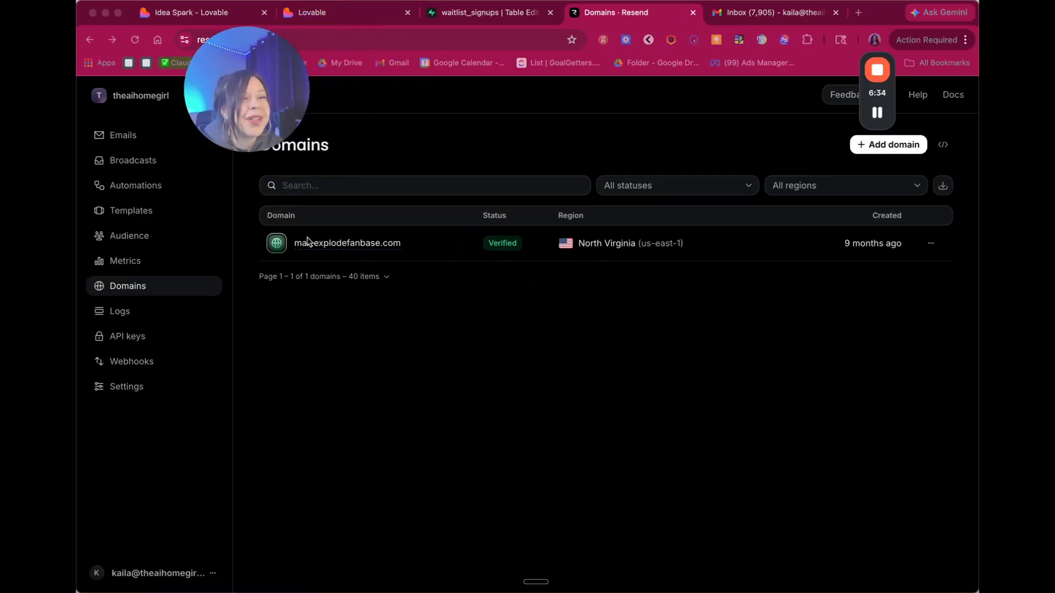
{"action": "left_click", "coordinate": [557, 312]}
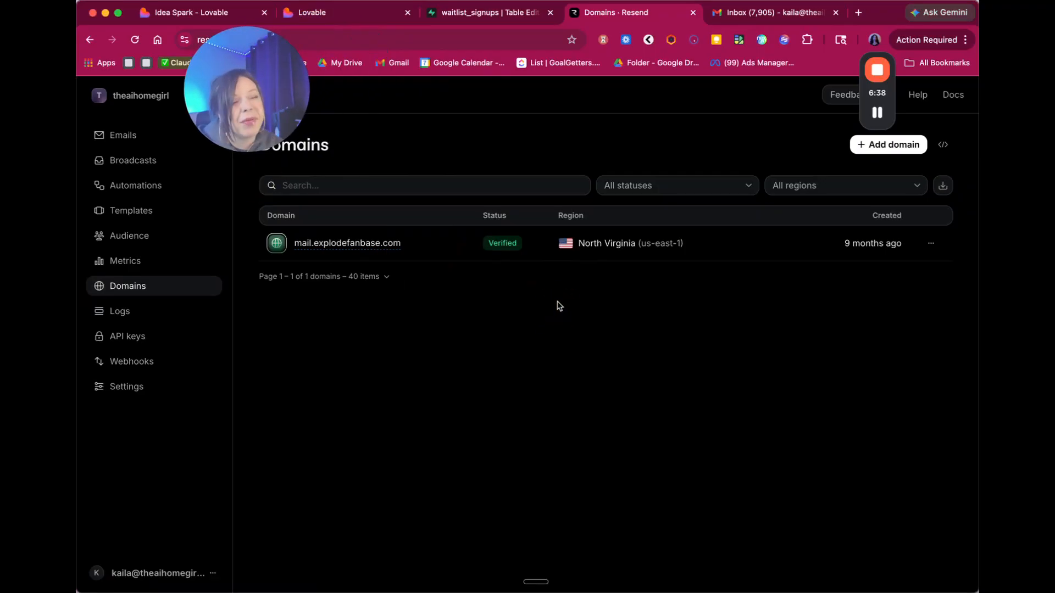
{"action": "left_click", "coordinate": [930, 243]}
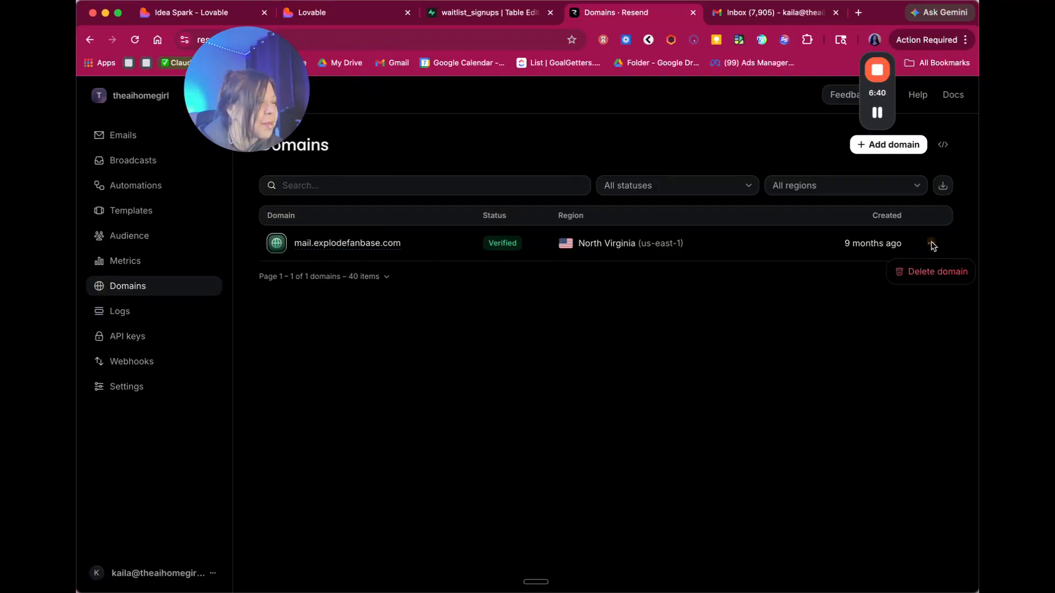
{"action": "left_click", "coordinate": [829, 266]}
{"action": "left_click", "coordinate": [909, 171]}
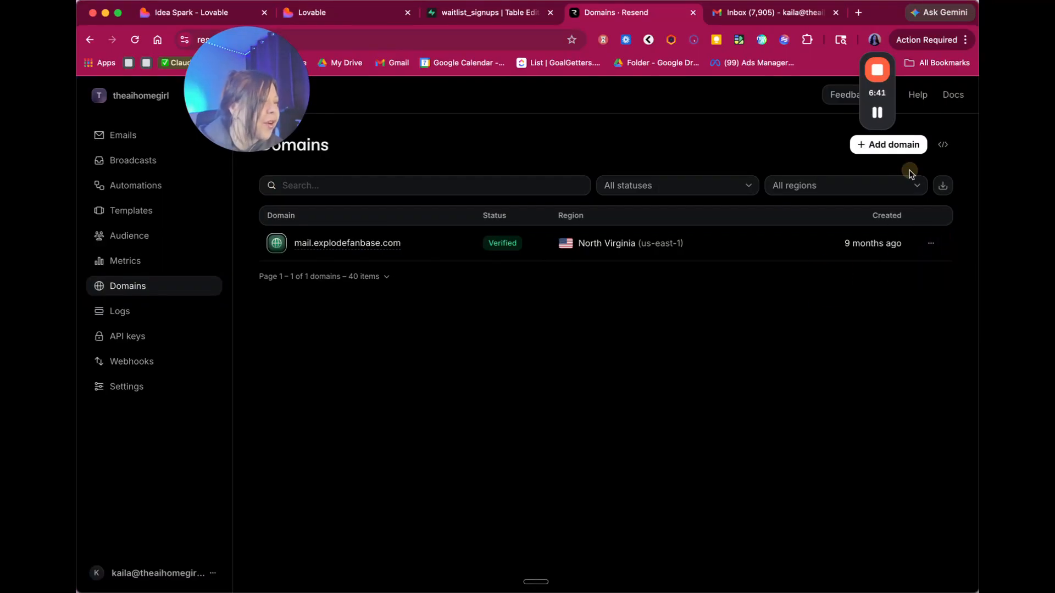
{"action": "left_click", "coordinate": [878, 147]}
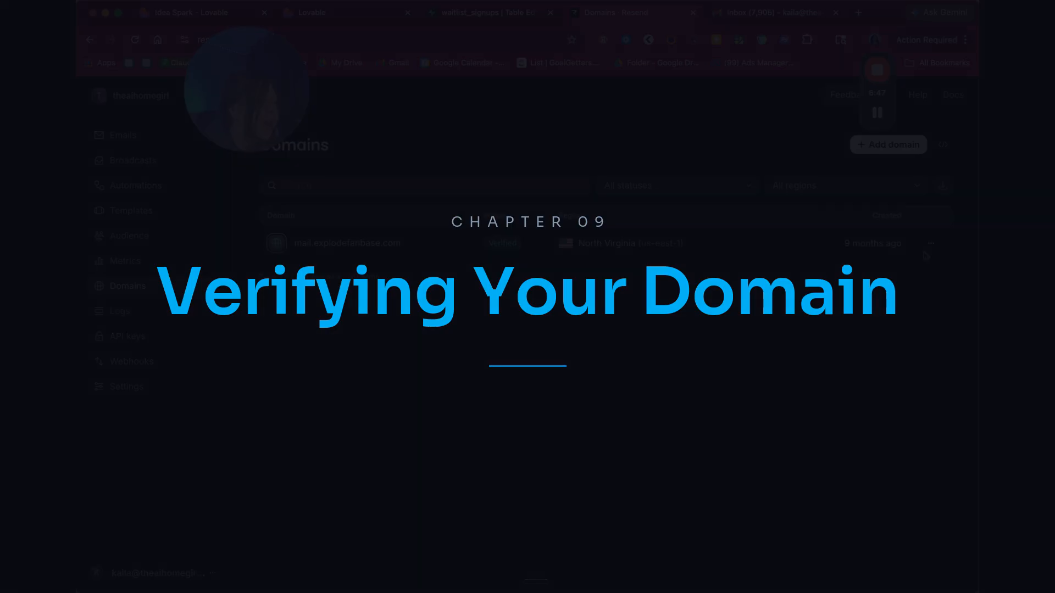
{"action": "left_click", "coordinate": [931, 243]}
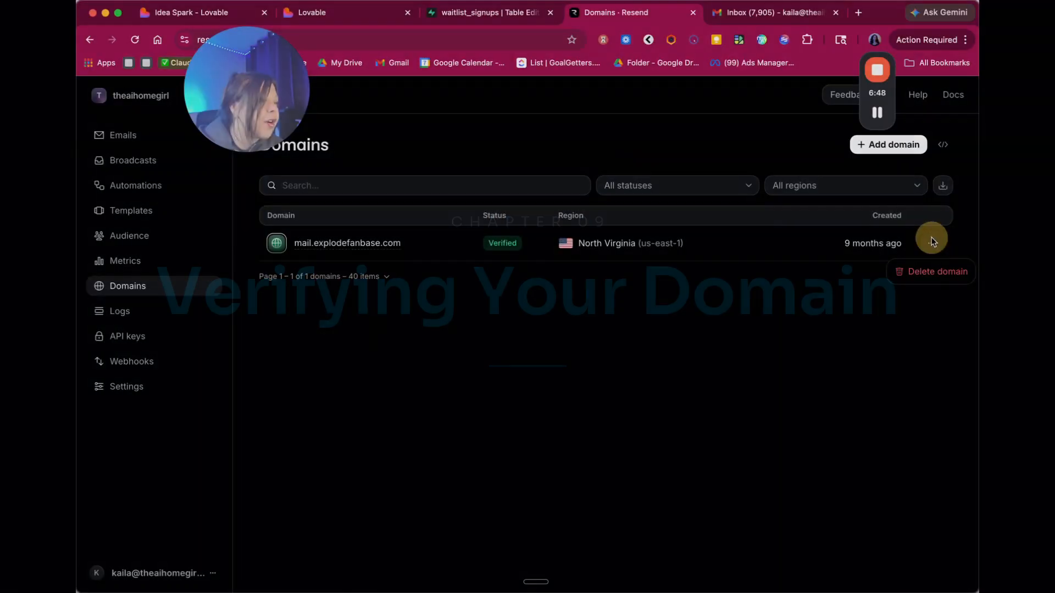
- Delete mail.explodefanbase.com, pasting the domain name into the confirmation field
{"action": "left_click", "coordinate": [920, 270]}
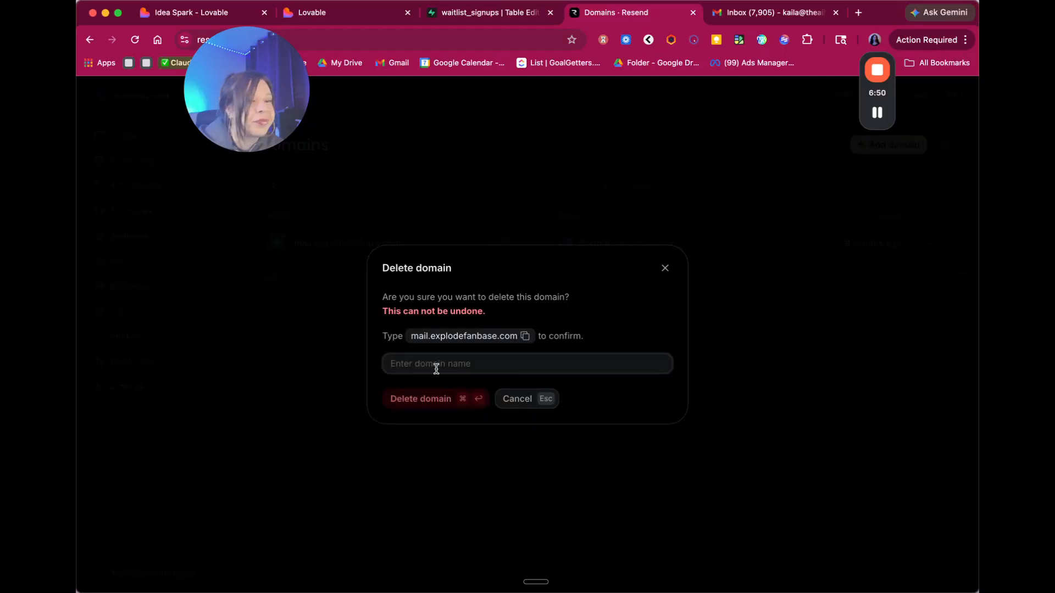
{"action": "left_click", "coordinate": [434, 363]}
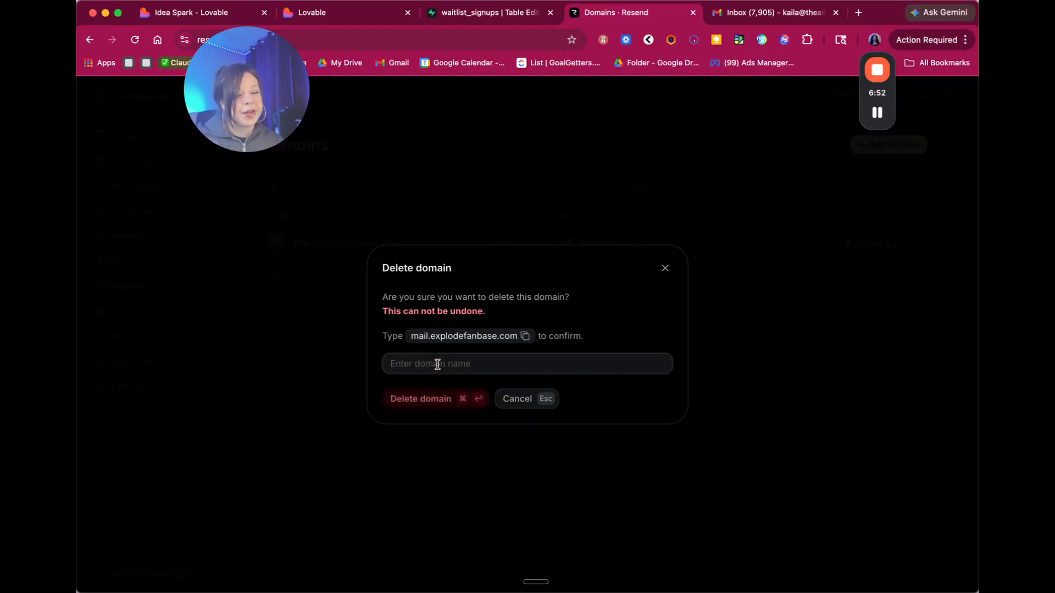
{"action": "type", "text": "Delete domain"}
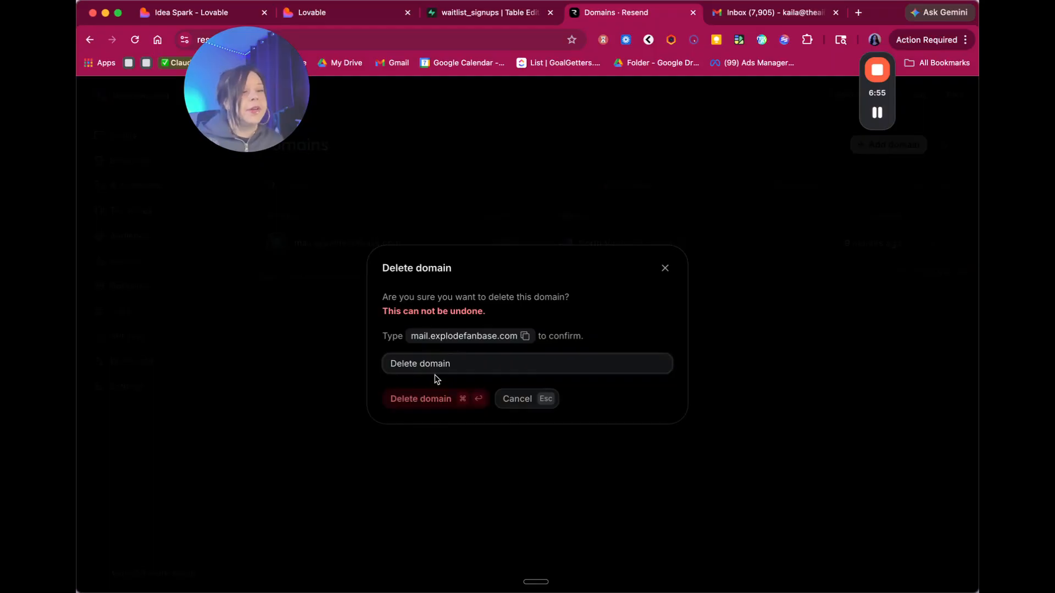
{"action": "left_click", "coordinate": [435, 404]}
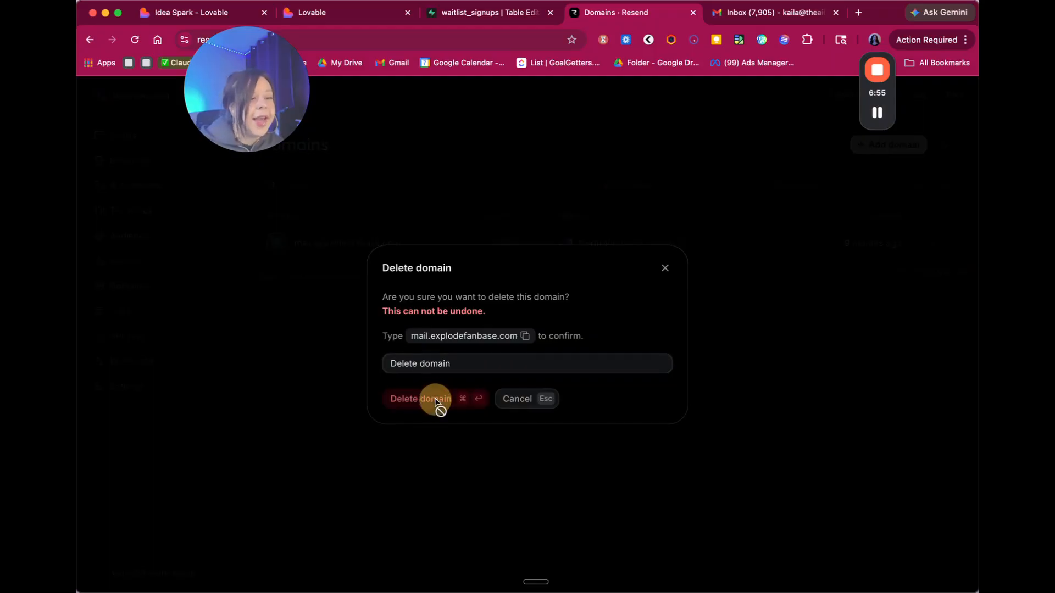
{"action": "left_click", "coordinate": [503, 366]}
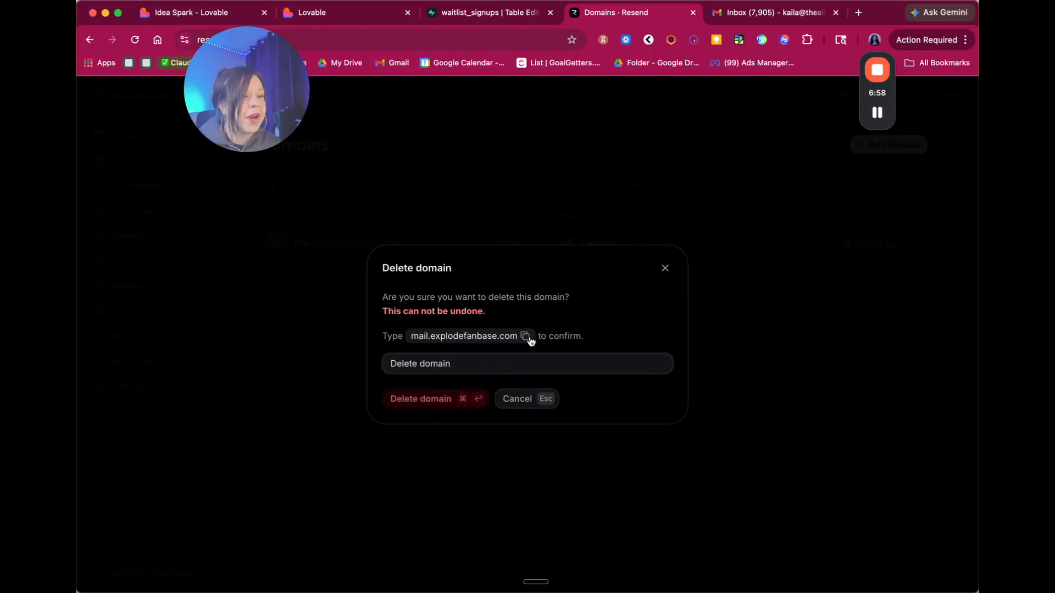
{"action": "left_click", "coordinate": [529, 340]}
{"action": "triple_click", "coordinate": [523, 360]}
{"action": "key", "text": "super+v"}
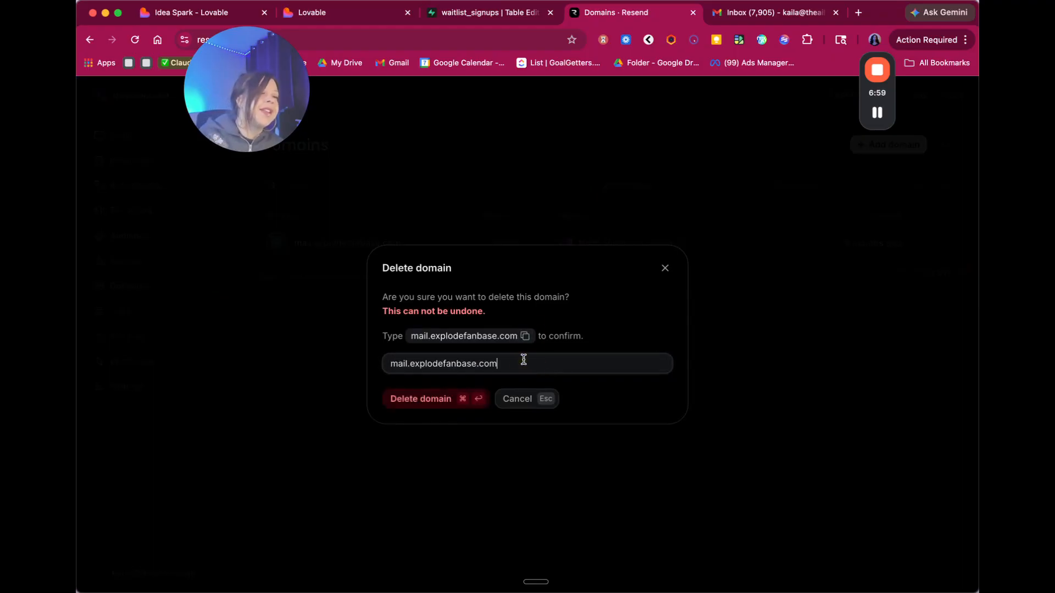
{"action": "left_click", "coordinate": [454, 403]}
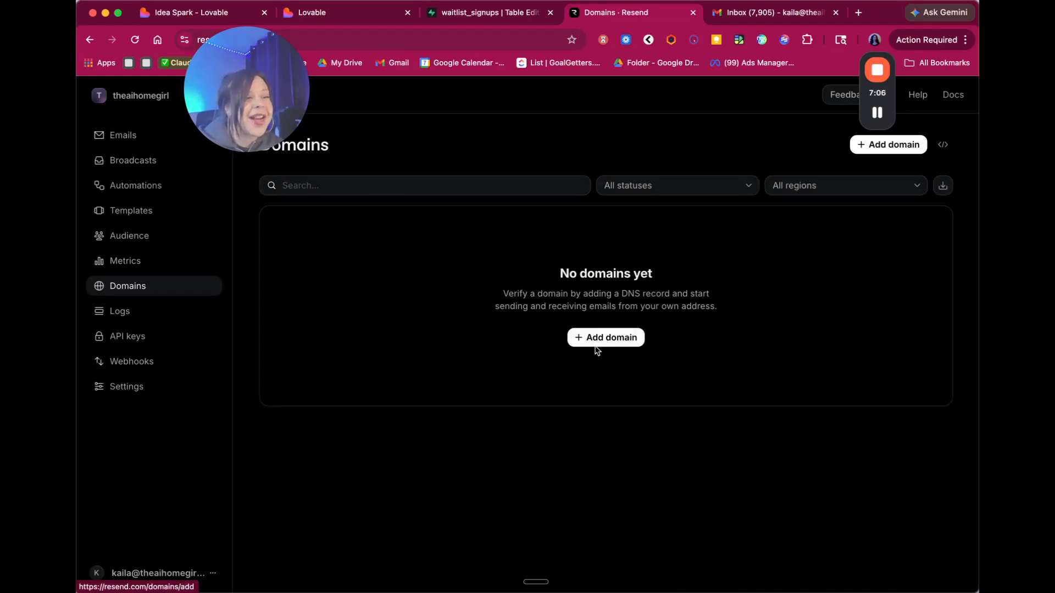
- Add updates.theaihomegirl.com as a Resend sending domain in the North Virginia (us-east-1) region
{"action": "left_click", "coordinate": [604, 338]}
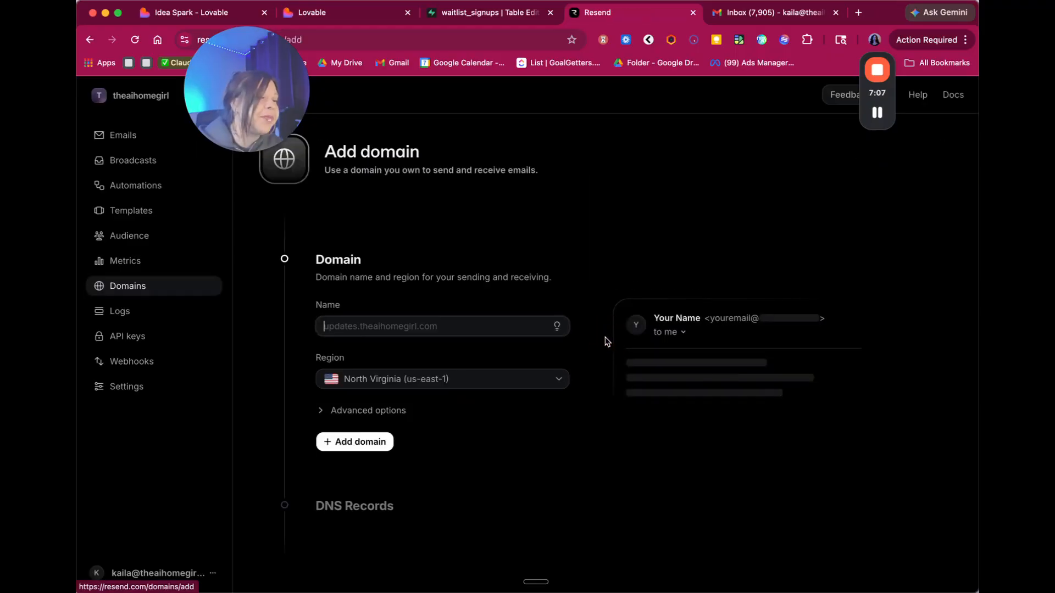
{"action": "left_click", "coordinate": [414, 327]}
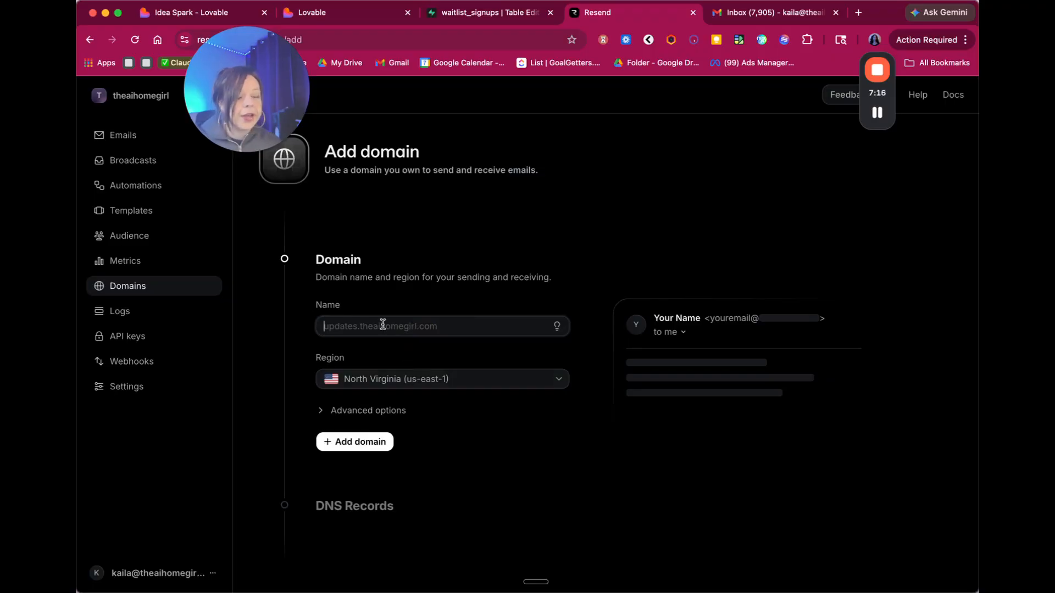
{"action": "type", "text": "mail.theaihomegirl.com"}
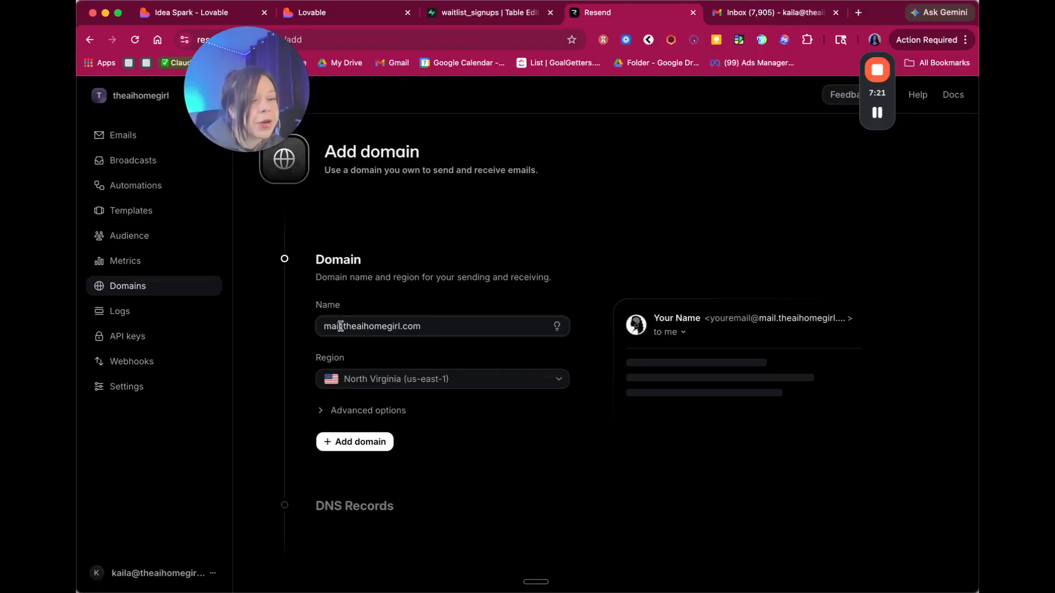
{"action": "left_click_drag", "start_coordinate": [341, 326], "coordinate": [314, 324]}
{"action": "type", "text": "updates"}
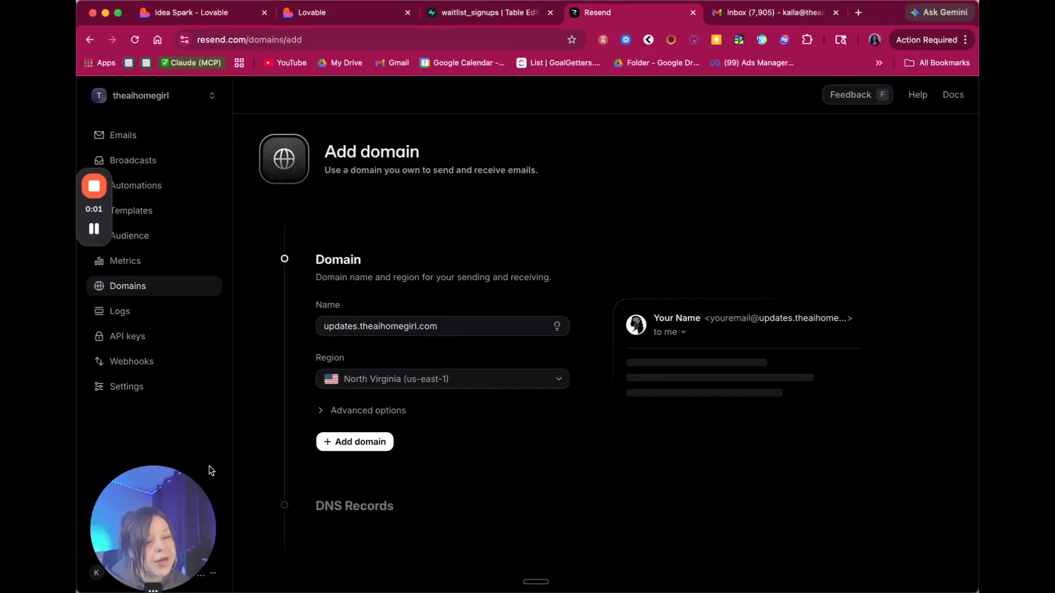
{"action": "left_click", "coordinate": [441, 390]}
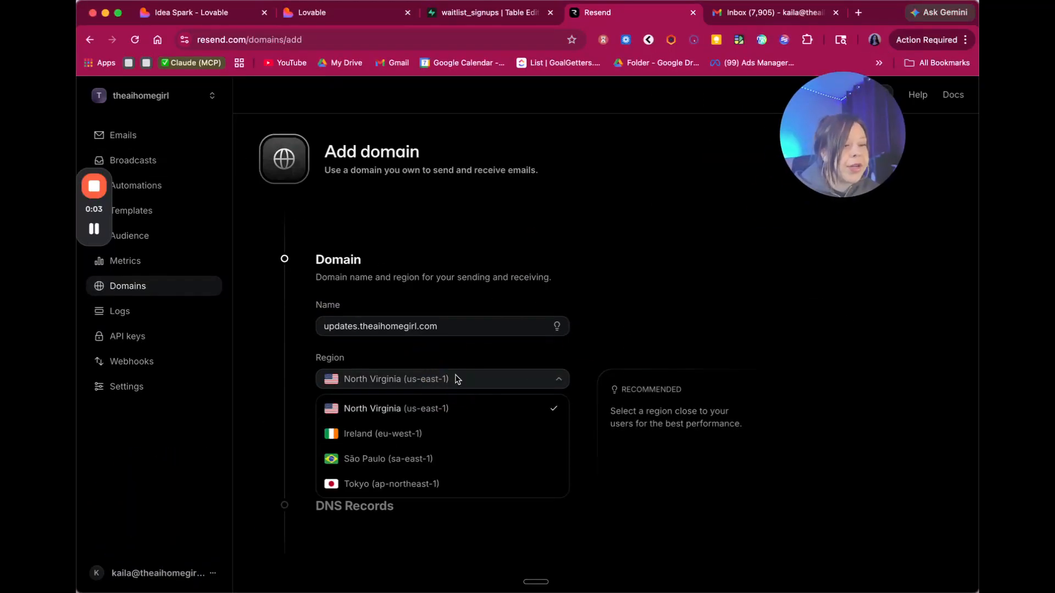
{"action": "left_click", "coordinate": [410, 414]}
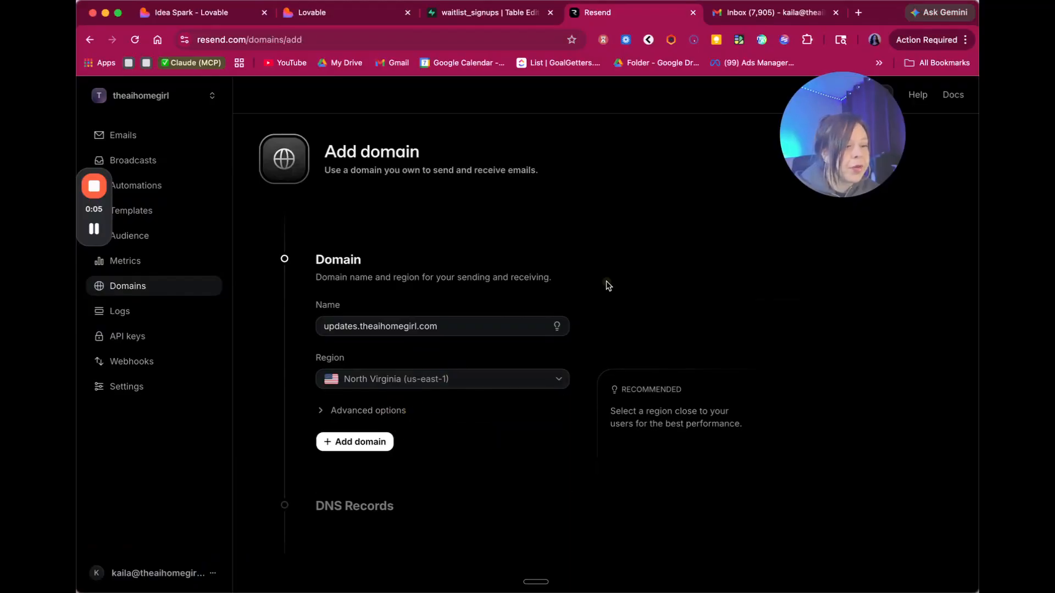
{"action": "left_click", "coordinate": [383, 410]}
{"action": "scroll", "coordinate": [379, 374], "scroll_direction": "down", "scroll_amount": 3}
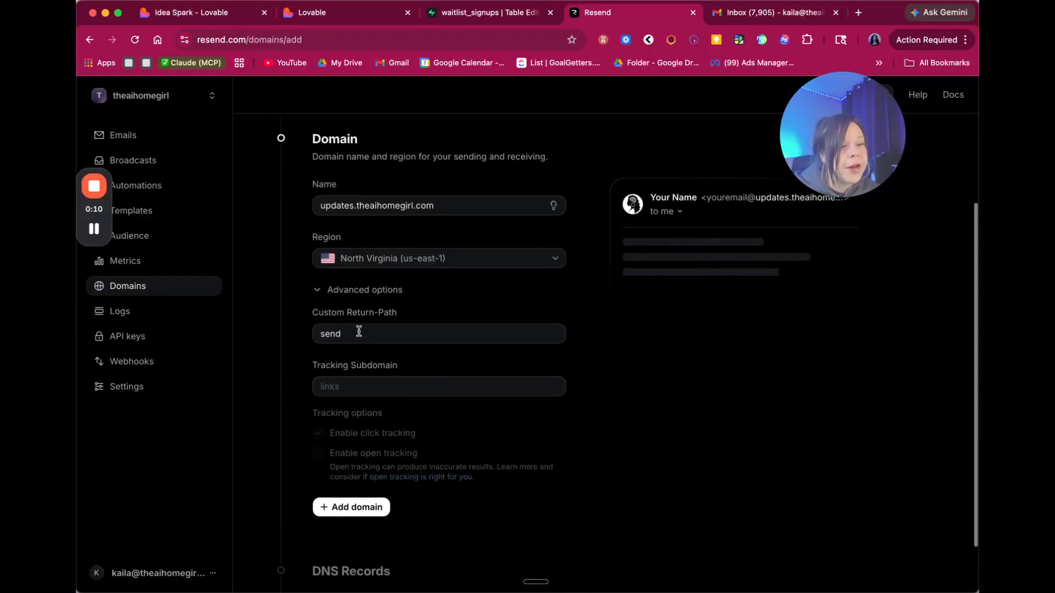
{"action": "scroll", "coordinate": [566, 487], "scroll_direction": "down", "scroll_amount": 2}
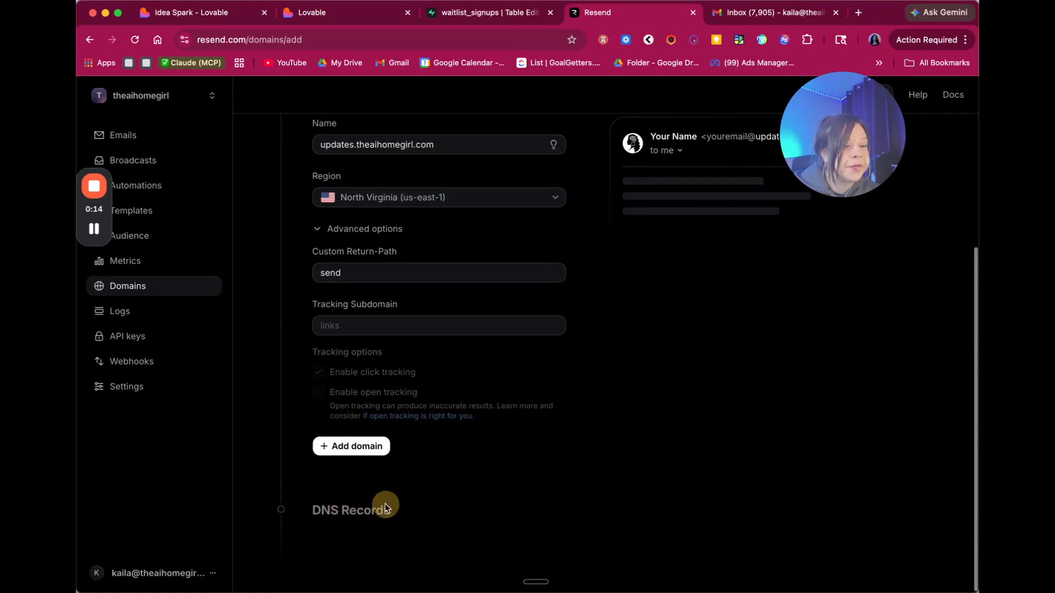
{"action": "left_click", "coordinate": [362, 452]}
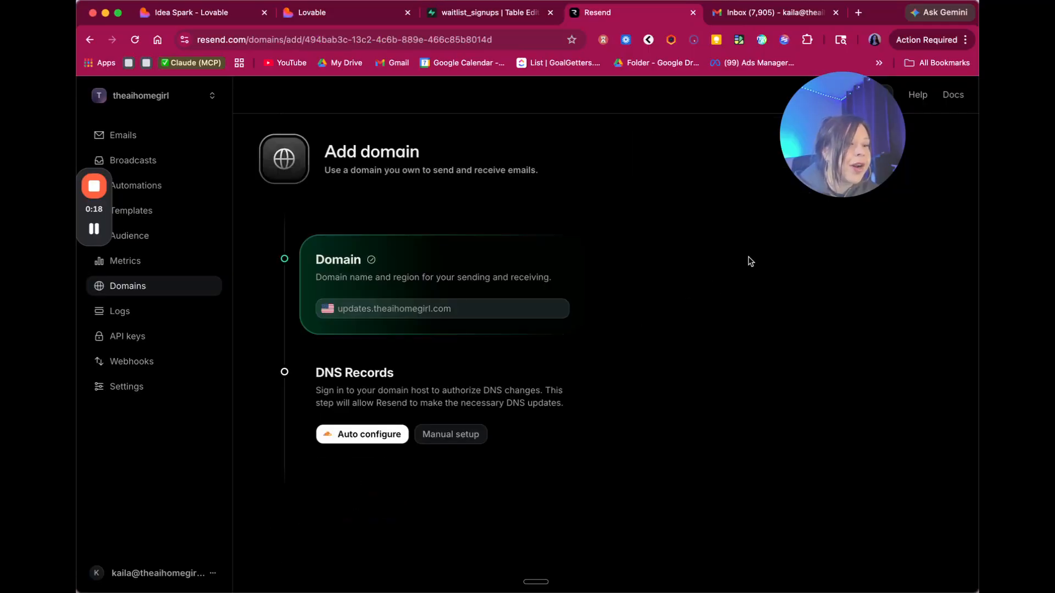
{"action": "left_click_drag", "start_coordinate": [826, 141], "coordinate": [745, 258]}
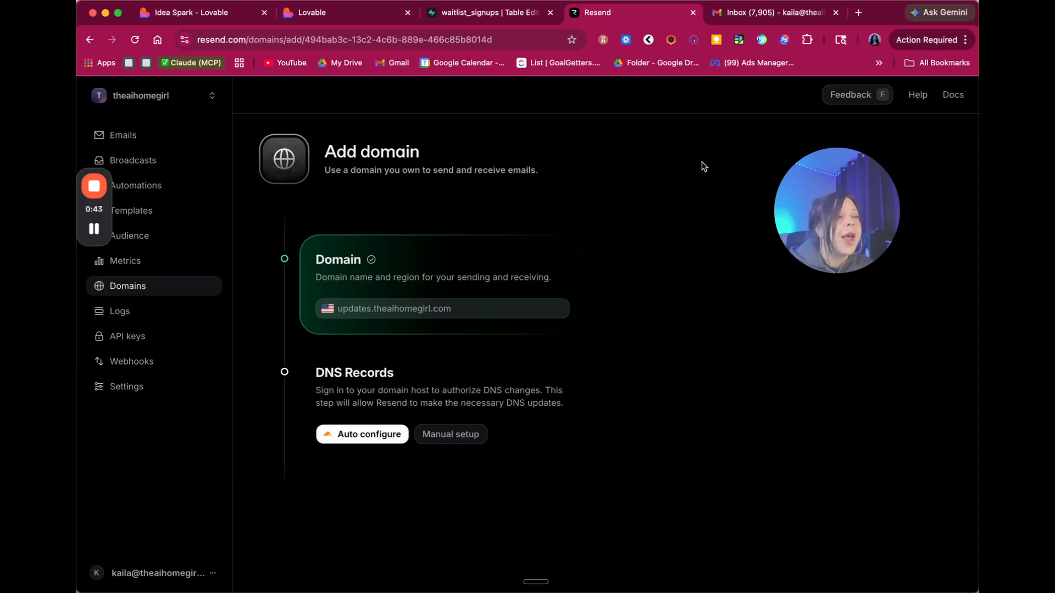
- Open app.soulstack.ai in a new browser tab and go to Sites
{"action": "left_click", "coordinate": [858, 13]}
{"action": "type", "text": "app"}
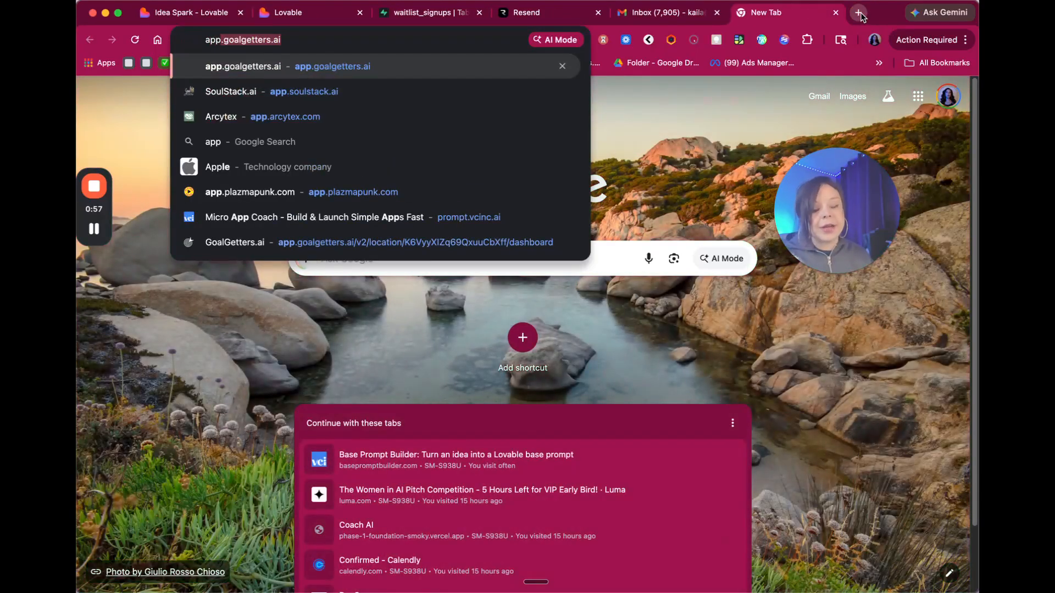
{"action": "type", "text": ".sou"}
{"action": "key", "text": "Return"}
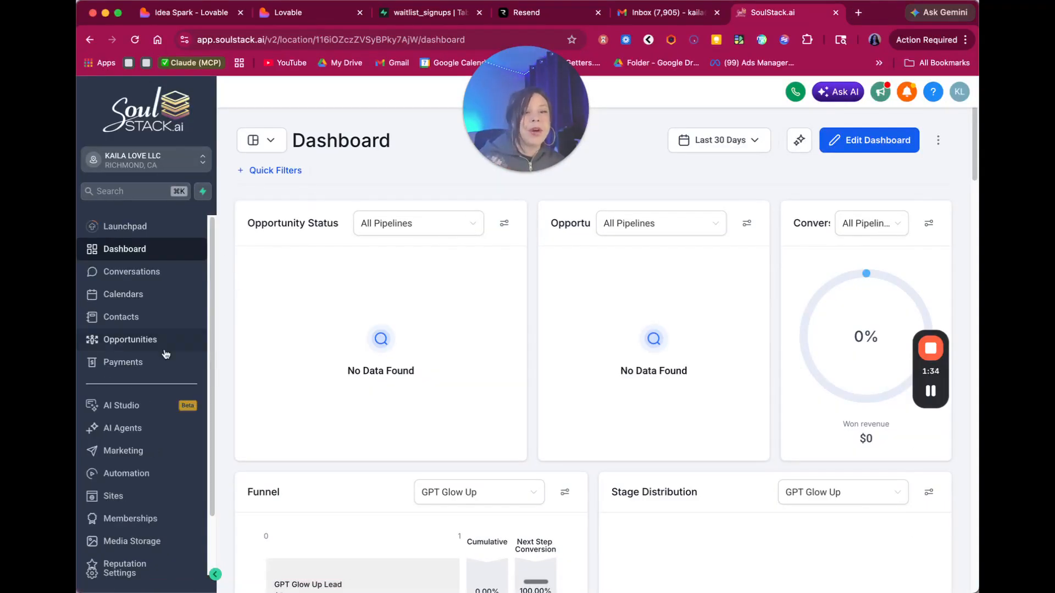
{"action": "left_click", "coordinate": [121, 495]}
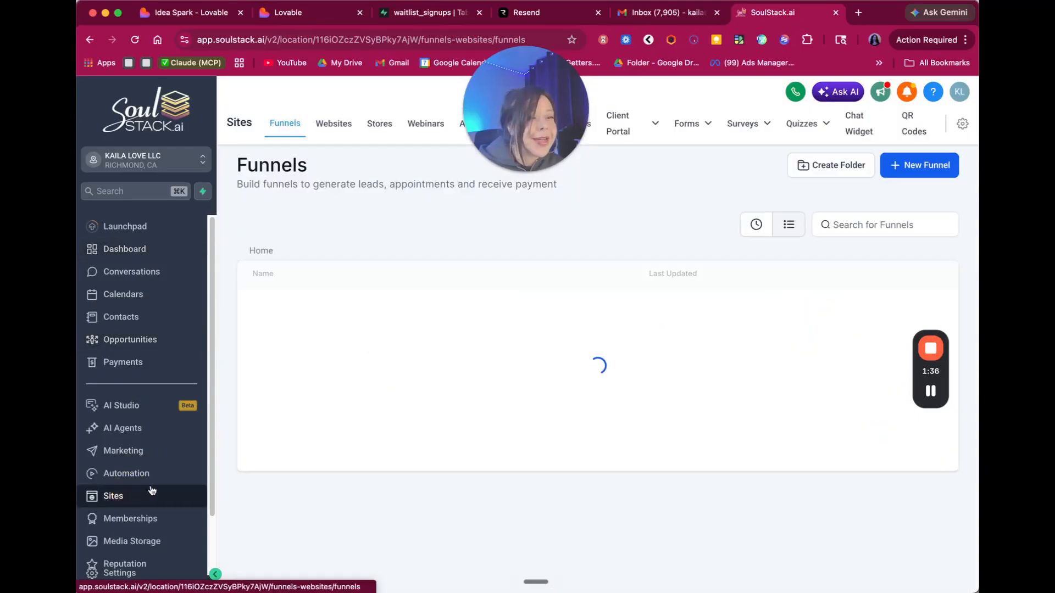
{"action": "left_click_drag", "start_coordinate": [499, 123], "coordinate": [689, 253]}
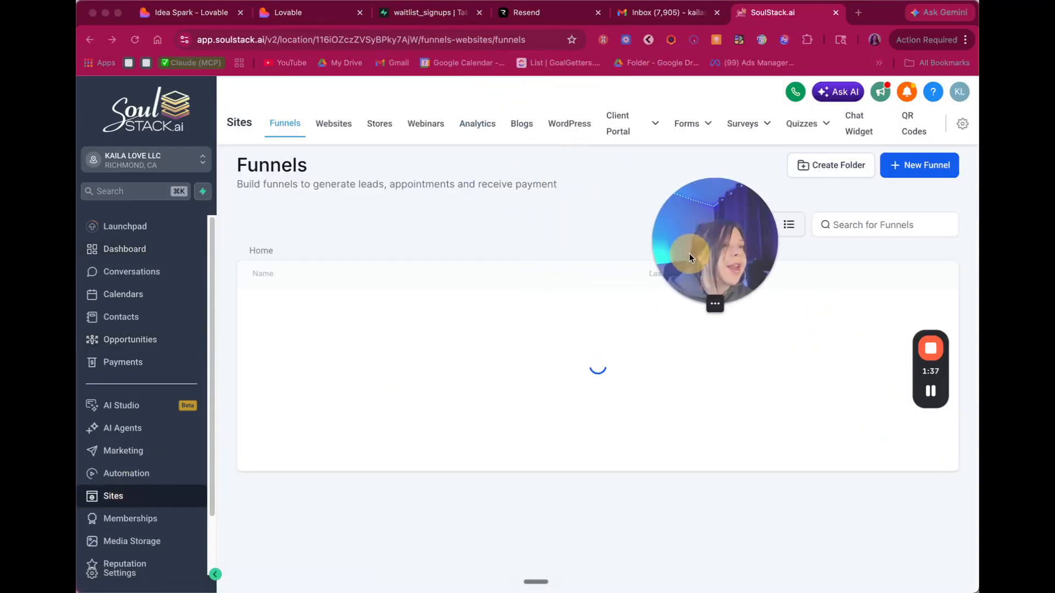
- Show theaihomegirl.com's DNS records in SoulStack.ai settings, then return to the Resend domain setup
{"action": "left_click", "coordinate": [958, 126]}
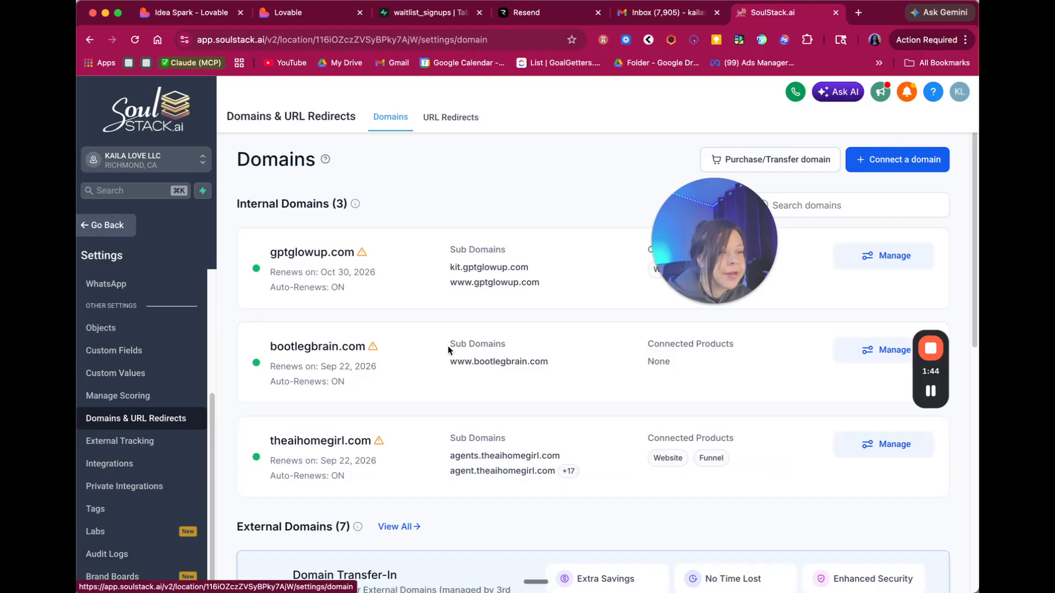
{"action": "scroll", "coordinate": [450, 353], "scroll_direction": "down", "scroll_amount": 1}
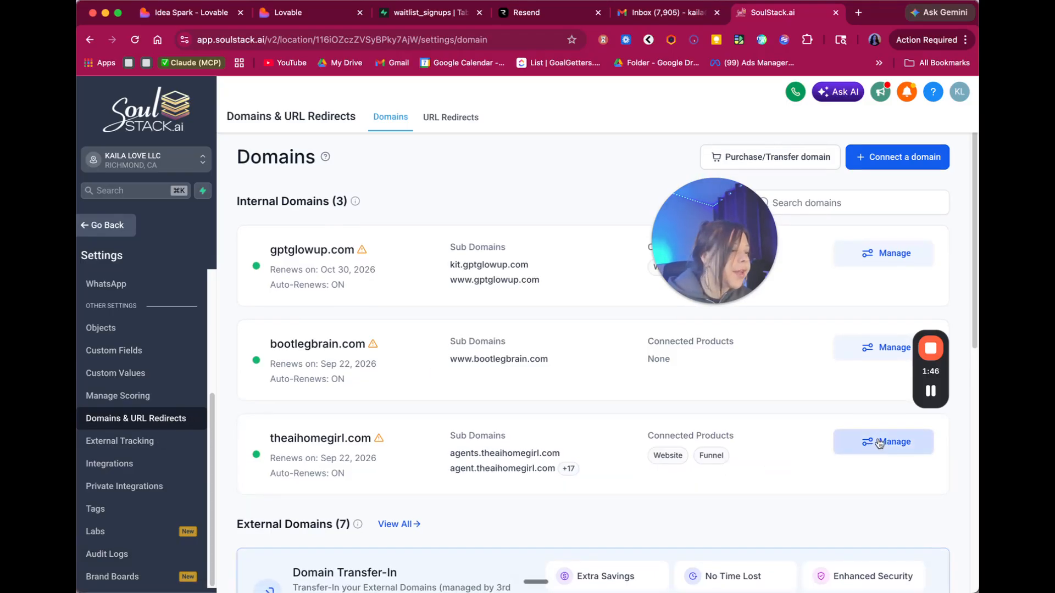
{"action": "left_click_drag", "start_coordinate": [264, 439], "coordinate": [384, 438]}
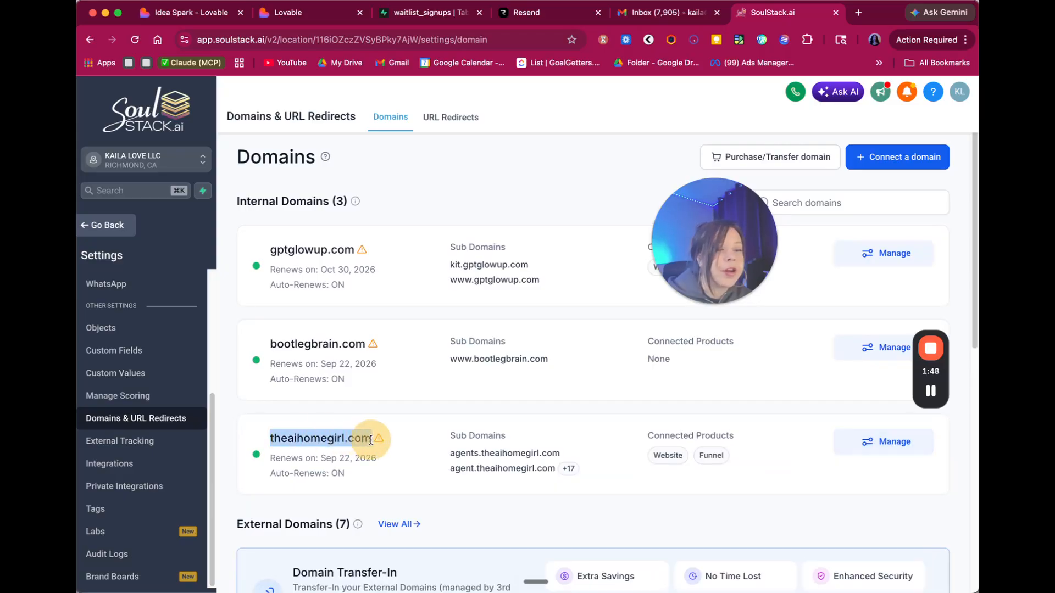
{"action": "left_click", "coordinate": [552, 450]}
{"action": "left_click", "coordinate": [903, 446]}
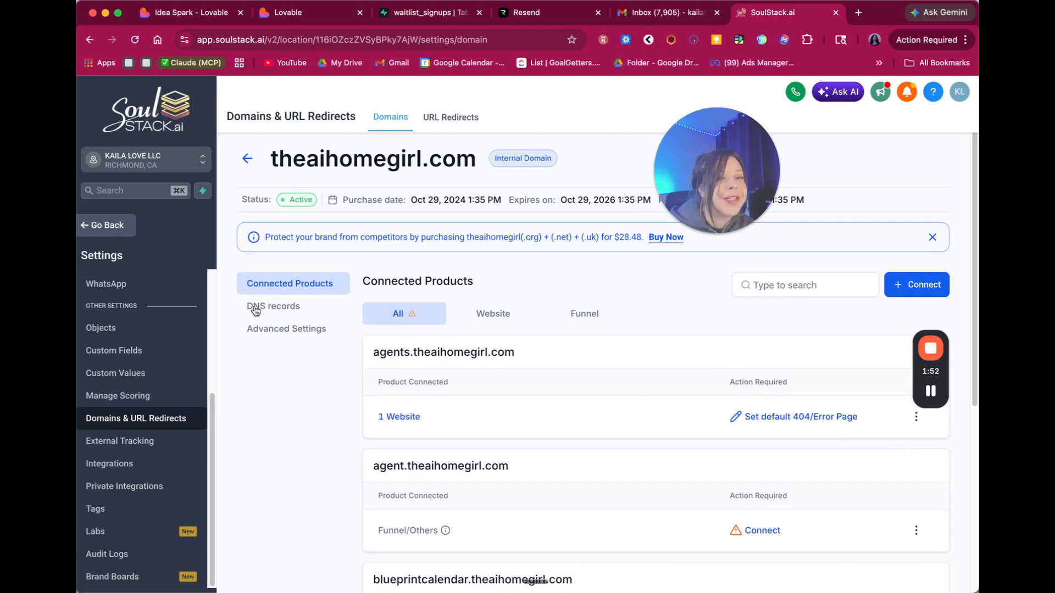
{"action": "left_click", "coordinate": [277, 307]}
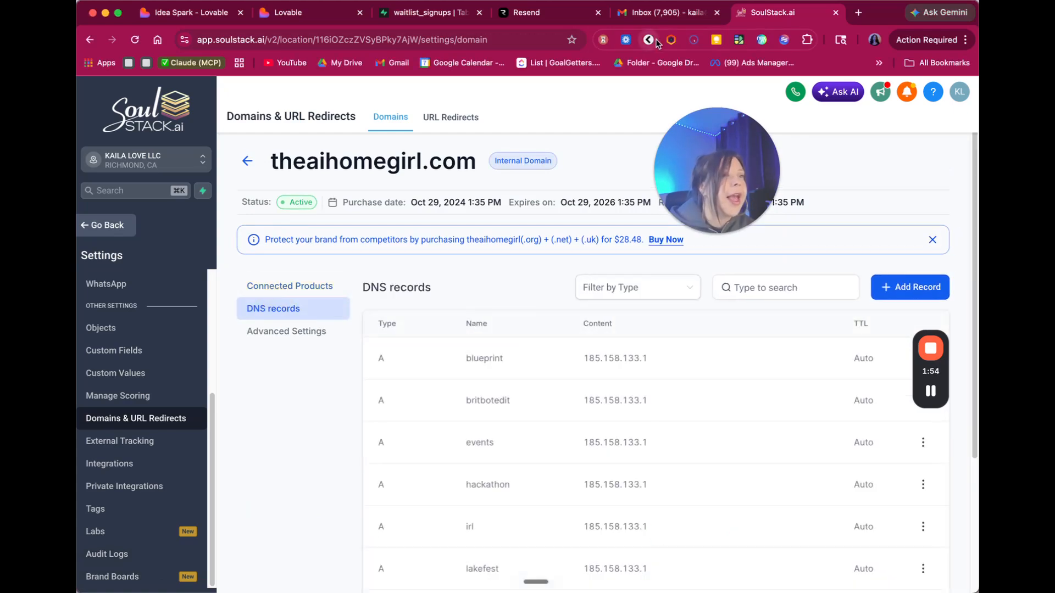
{"action": "left_click", "coordinate": [506, 22]}
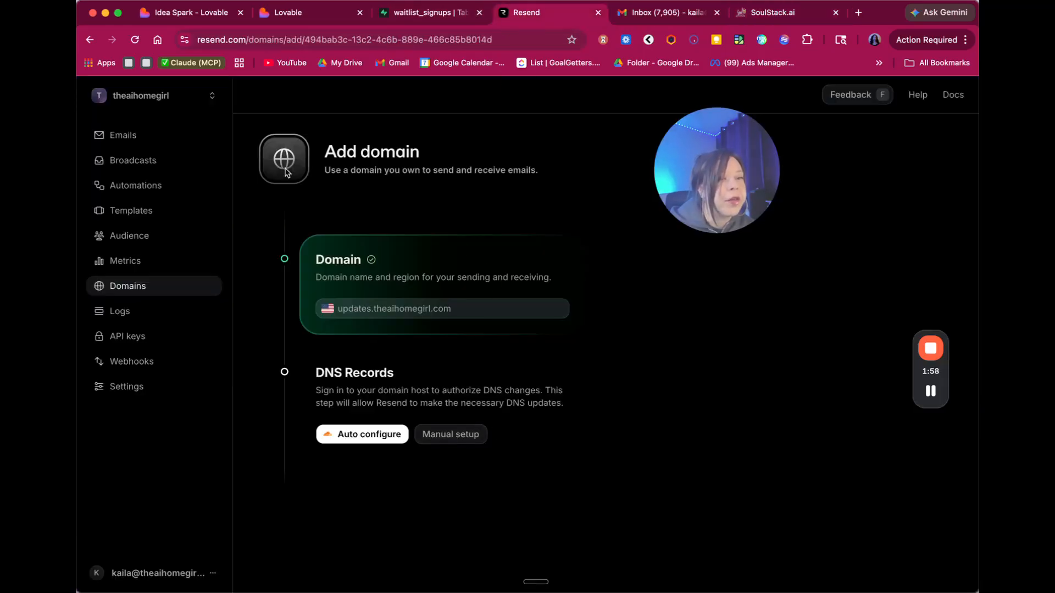
- Switch Resend to manual DNS setup and copy the DKIM record name resend._domainkey.updates
{"action": "left_click", "coordinate": [438, 443]}
{"action": "scroll", "coordinate": [448, 438], "scroll_direction": "down", "scroll_amount": 3}
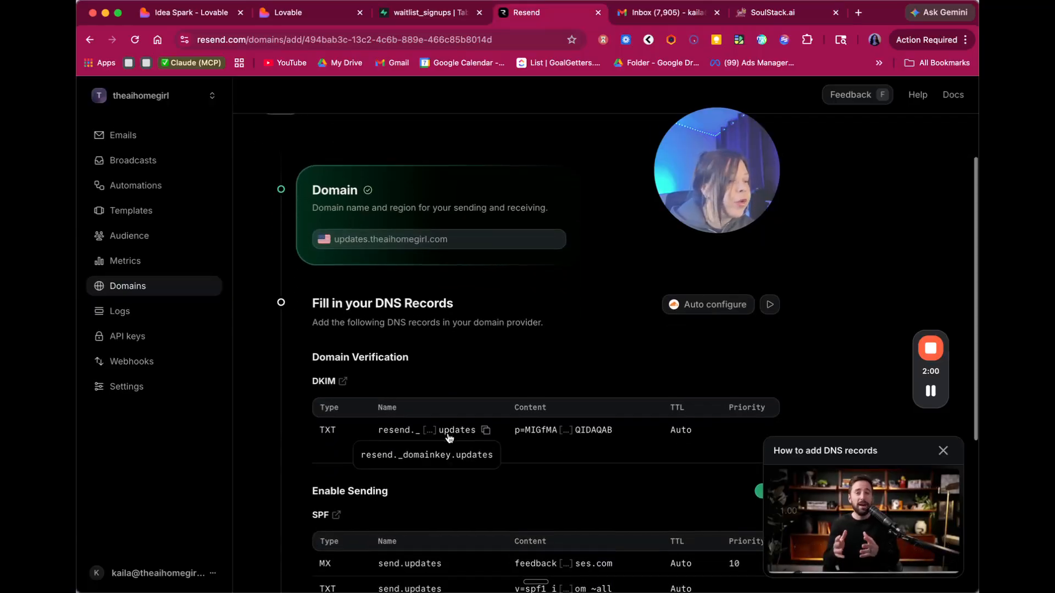
{"action": "left_click", "coordinate": [942, 450]}
{"action": "scroll", "coordinate": [721, 344], "scroll_direction": "down", "scroll_amount": 4}
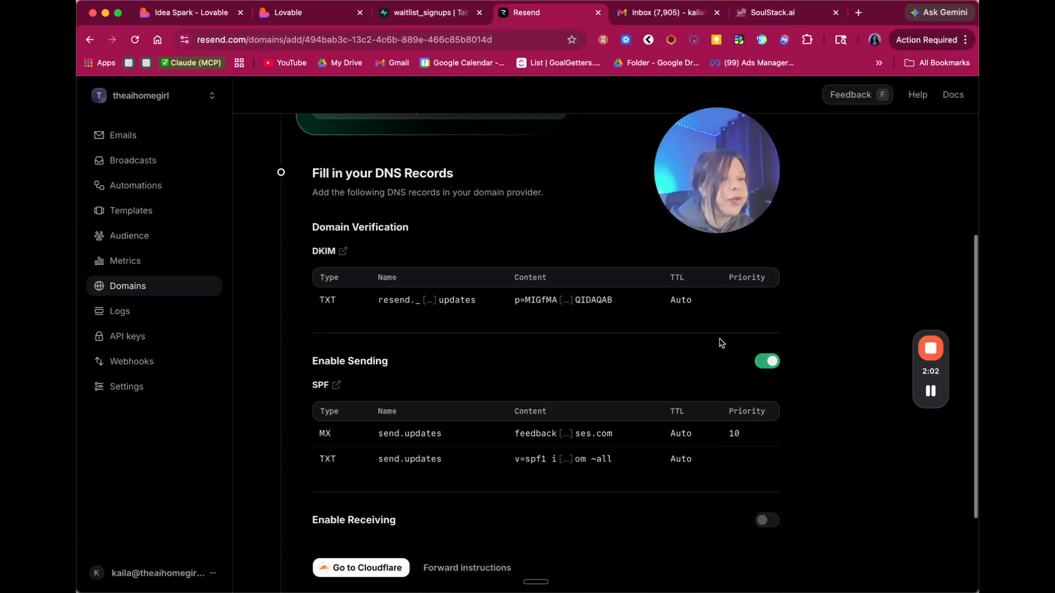
{"action": "scroll", "coordinate": [714, 343], "scroll_direction": "up", "scroll_amount": 1}
{"action": "scroll", "coordinate": [713, 343], "scroll_direction": "up", "scroll_amount": 2}
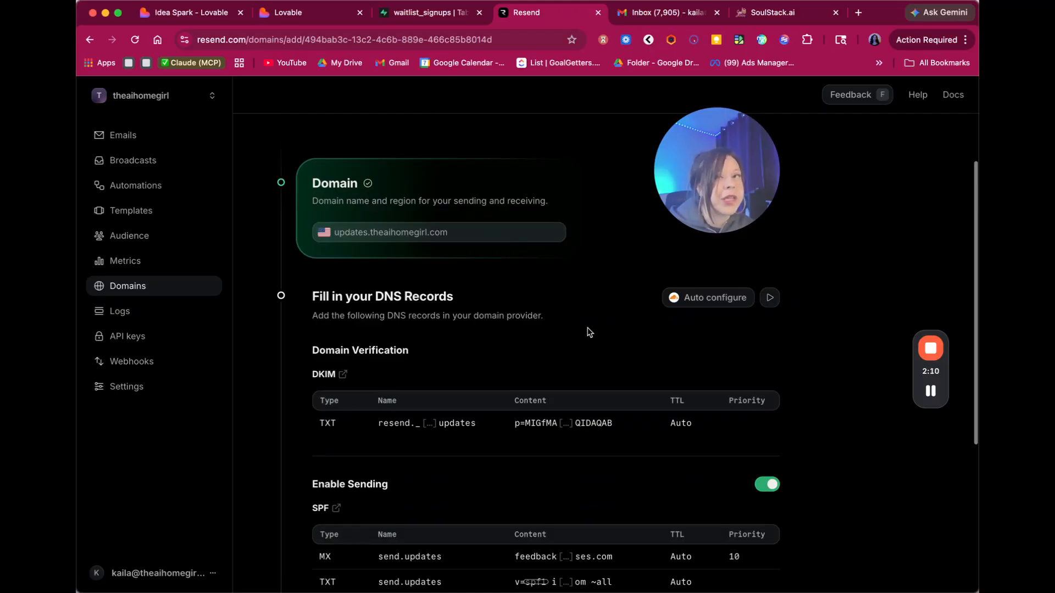
{"action": "scroll", "coordinate": [593, 341], "scroll_direction": "down", "scroll_amount": 1}
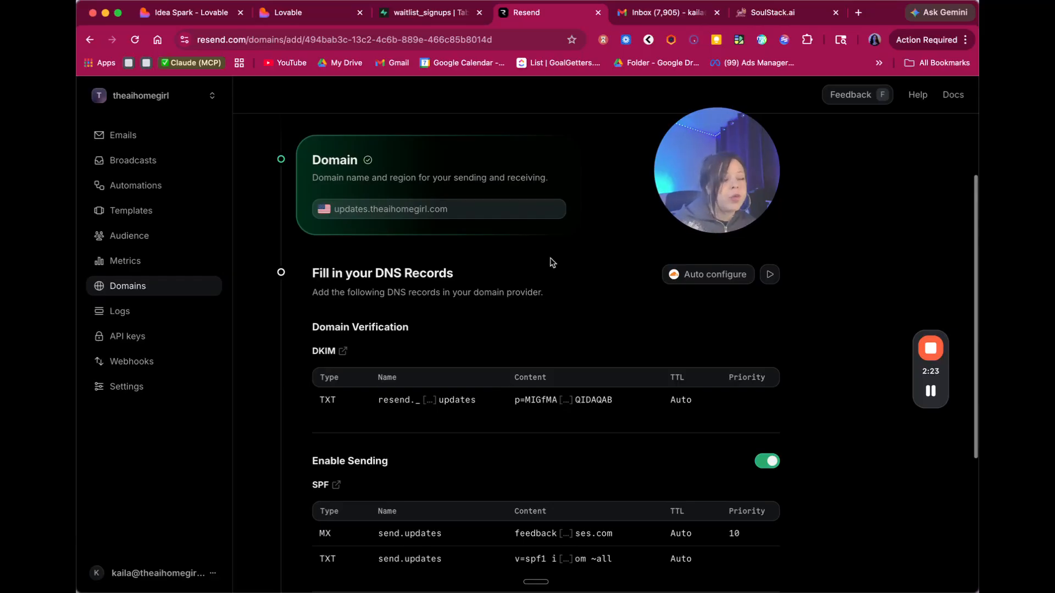
{"action": "scroll", "coordinate": [571, 295], "scroll_direction": "down", "scroll_amount": 1}
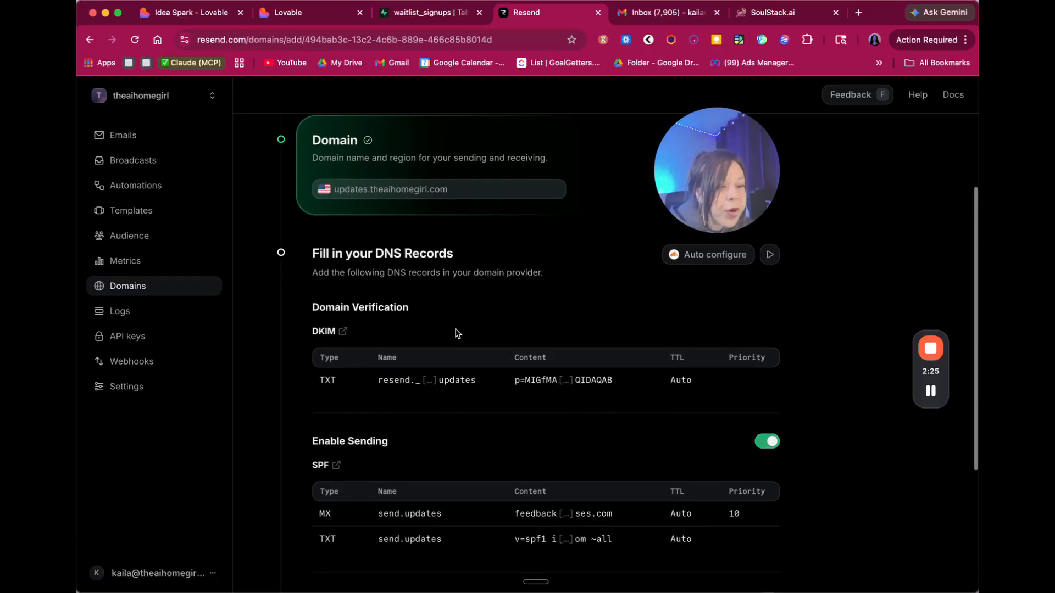
{"action": "scroll", "coordinate": [434, 318], "scroll_direction": "down", "scroll_amount": 5}
{"action": "scroll", "coordinate": [385, 301], "scroll_direction": "up", "scroll_amount": 3}
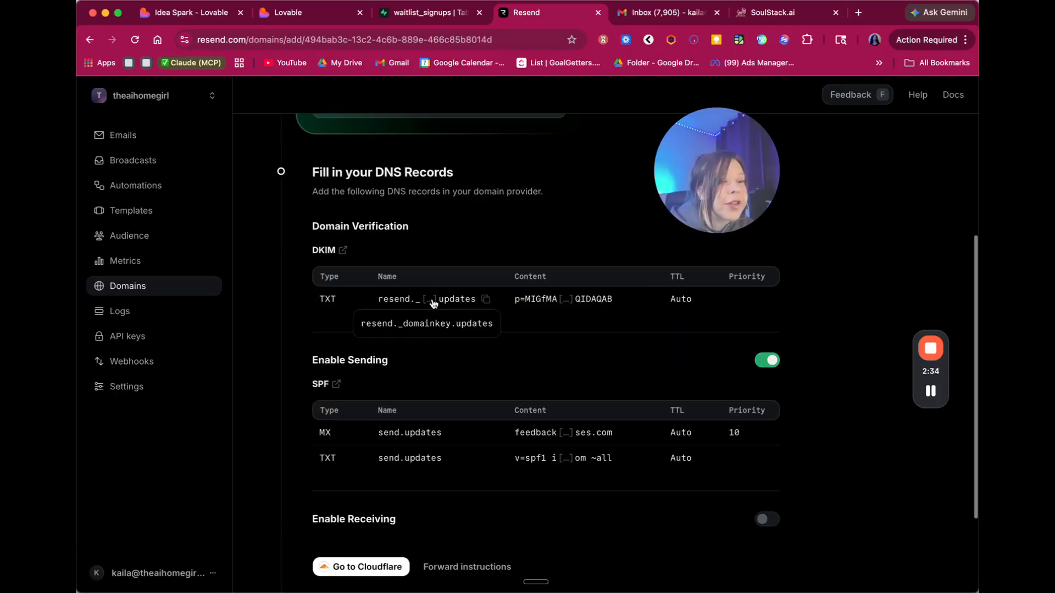
{"action": "left_click", "coordinate": [486, 300]}
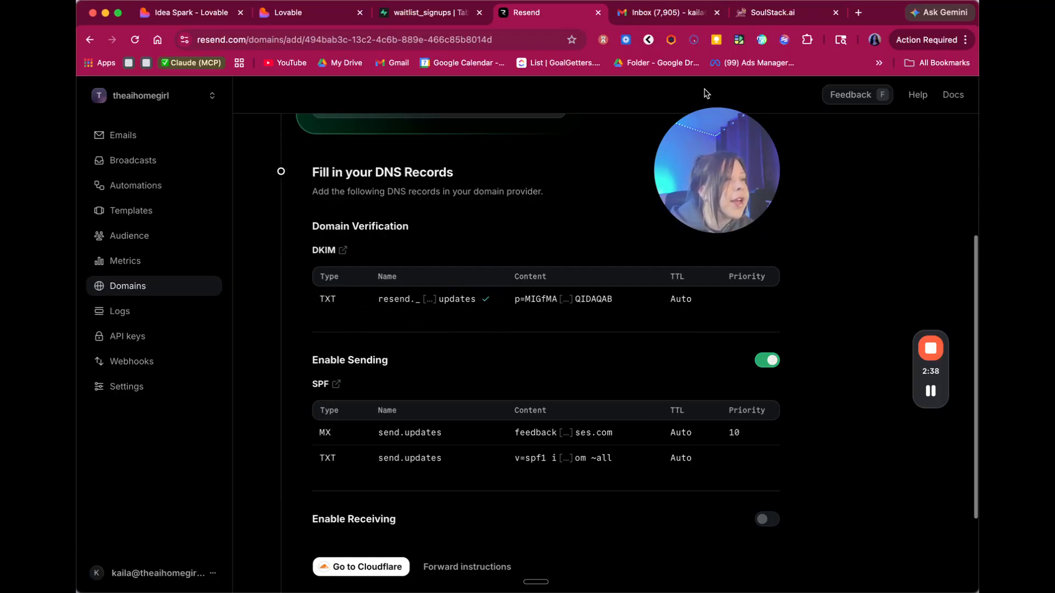
- Start a new TXT record in SoulStack.ai named resend._domainkey.updates
{"action": "left_click", "coordinate": [766, 15]}
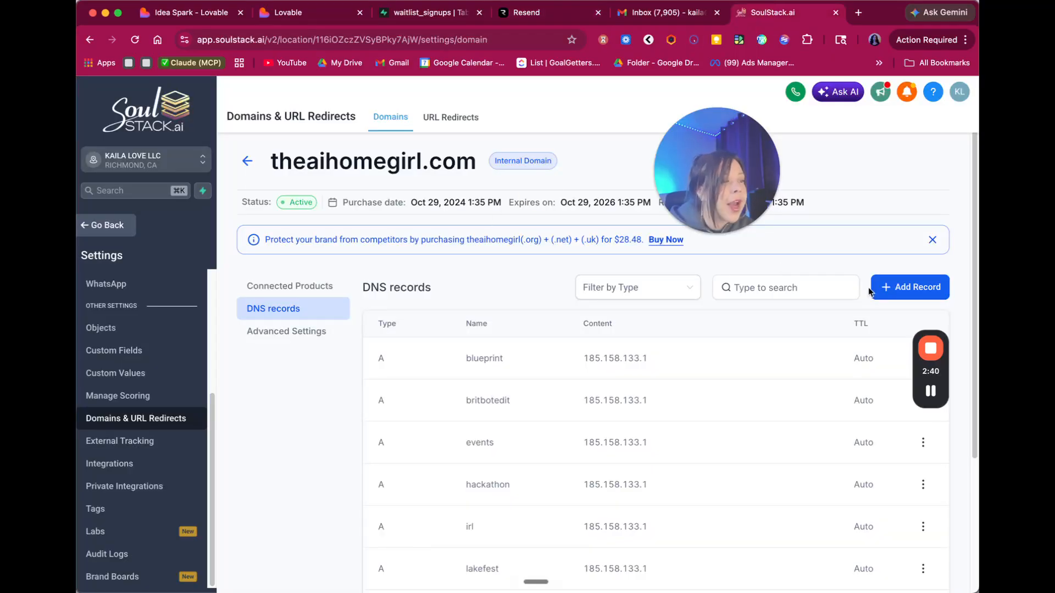
{"action": "left_click", "coordinate": [901, 291]}
{"action": "left_click", "coordinate": [401, 302]}
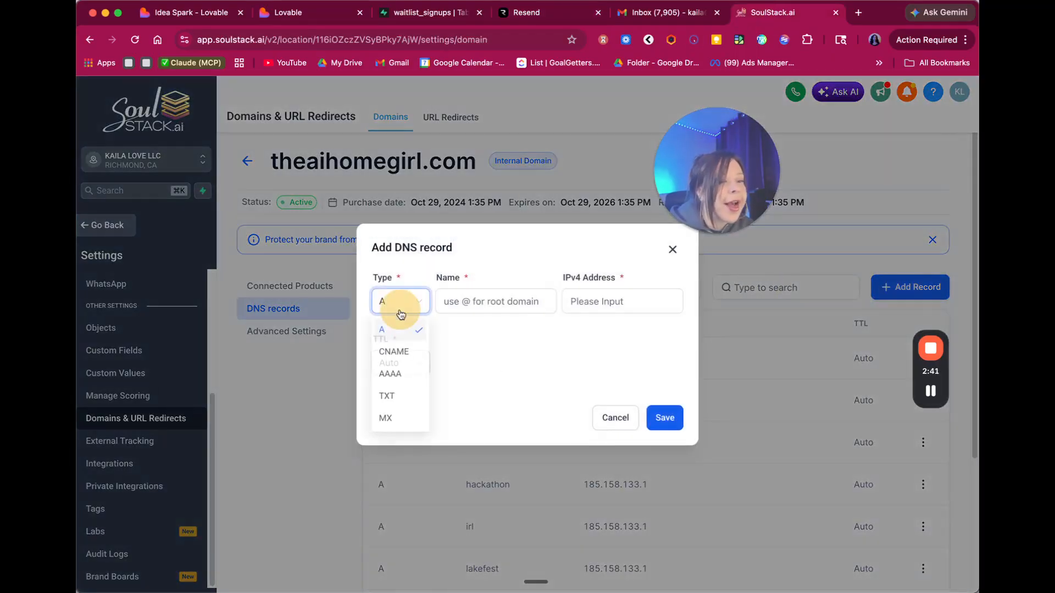
{"action": "left_click", "coordinate": [395, 396]}
{"action": "left_click", "coordinate": [466, 254]}
{"action": "key", "text": "super+v"}
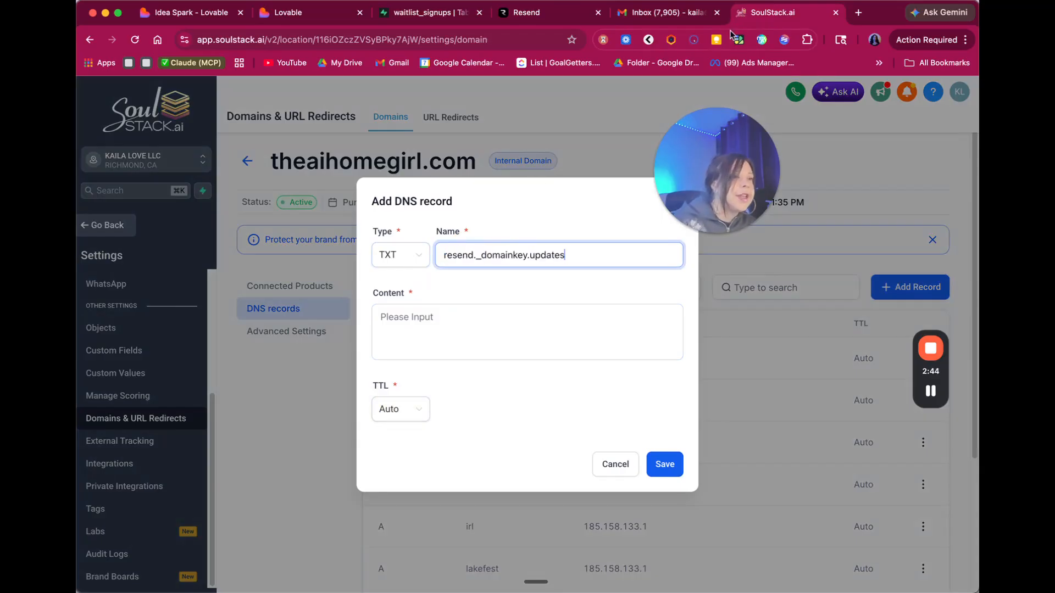
- Paste Resend's DKIM key as the TXT record content, save it, and return to Resend
{"action": "left_click_drag", "start_coordinate": [528, 13], "coordinate": [655, 18]}
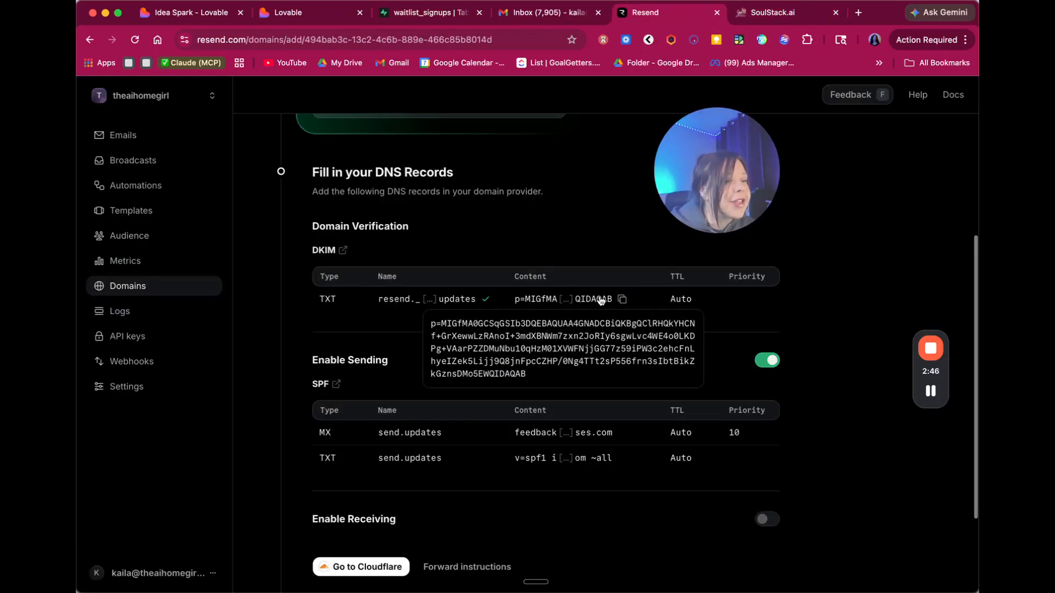
{"action": "left_click", "coordinate": [621, 298]}
{"action": "left_click", "coordinate": [780, 13]}
{"action": "left_click", "coordinate": [501, 308]}
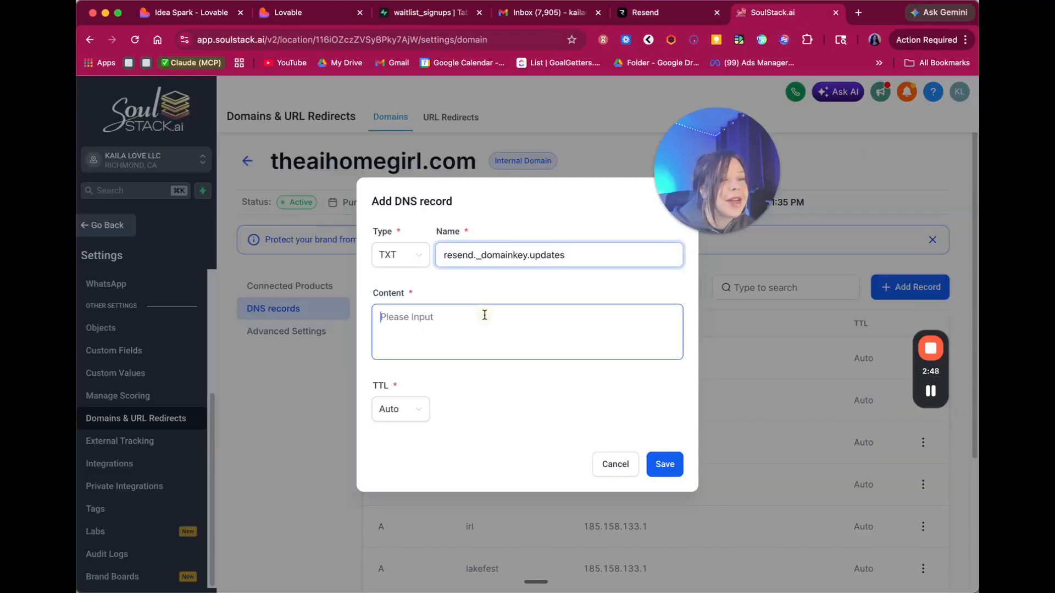
{"action": "key", "text": "super+v"}
{"action": "left_click", "coordinate": [663, 481]}
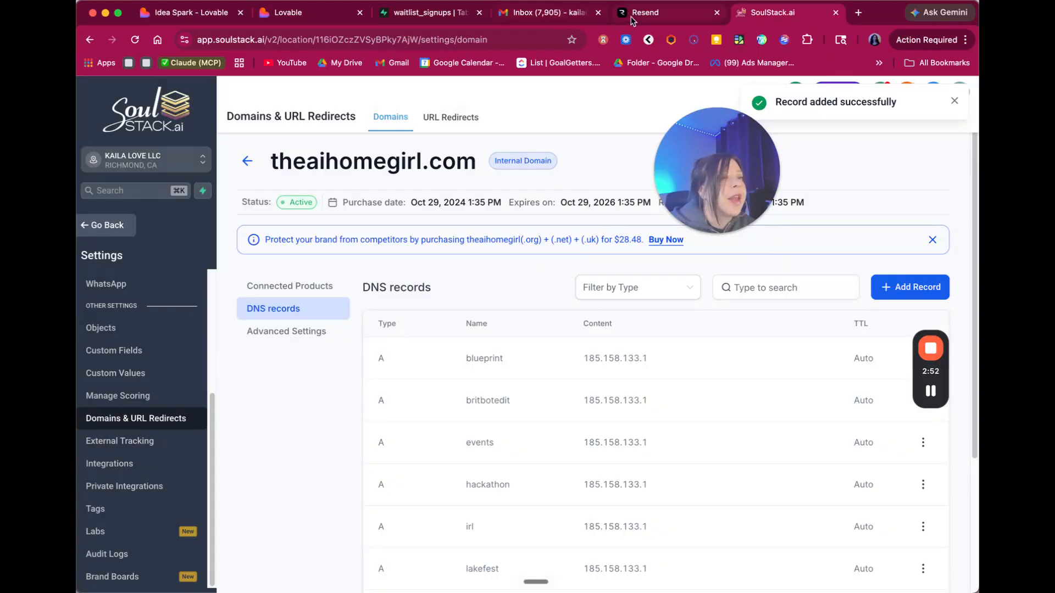
{"action": "left_click", "coordinate": [633, 20]}
{"action": "scroll", "coordinate": [451, 387], "scroll_direction": "down", "scroll_amount": 1}
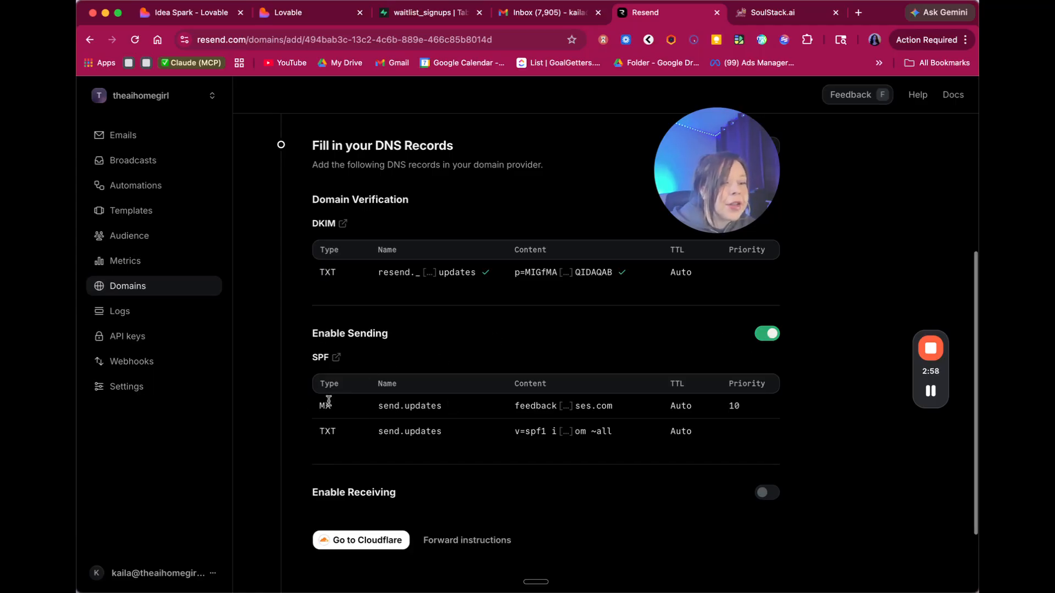
- Start a new MX record in SoulStack.ai named send.updates
{"action": "left_click", "coordinate": [365, 416]}
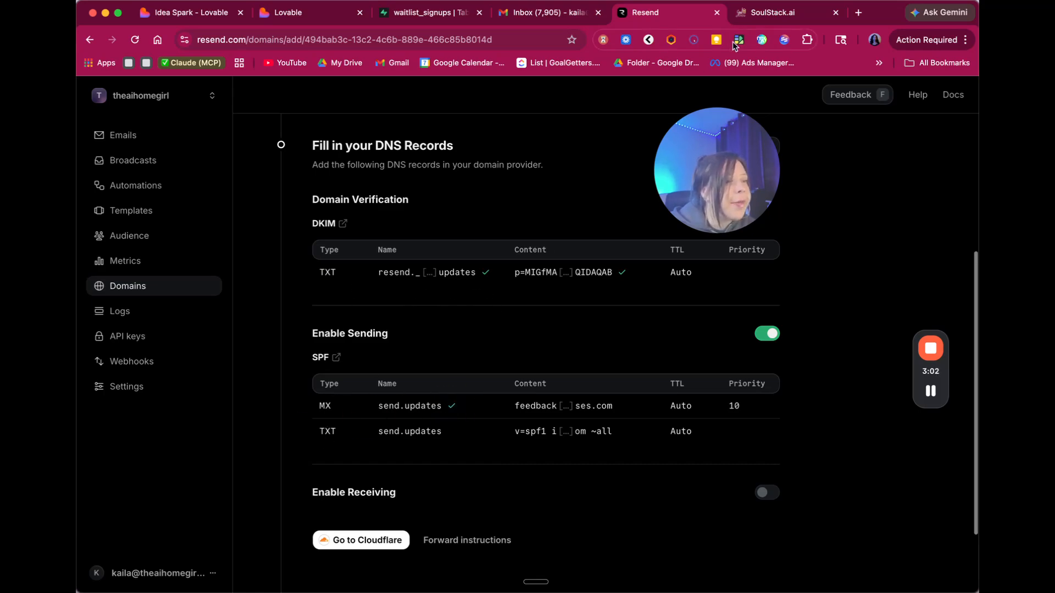
{"action": "left_click", "coordinate": [744, 21]}
{"action": "left_click", "coordinate": [914, 294]}
{"action": "left_click", "coordinate": [492, 303]}
{"action": "left_click", "coordinate": [400, 301]}
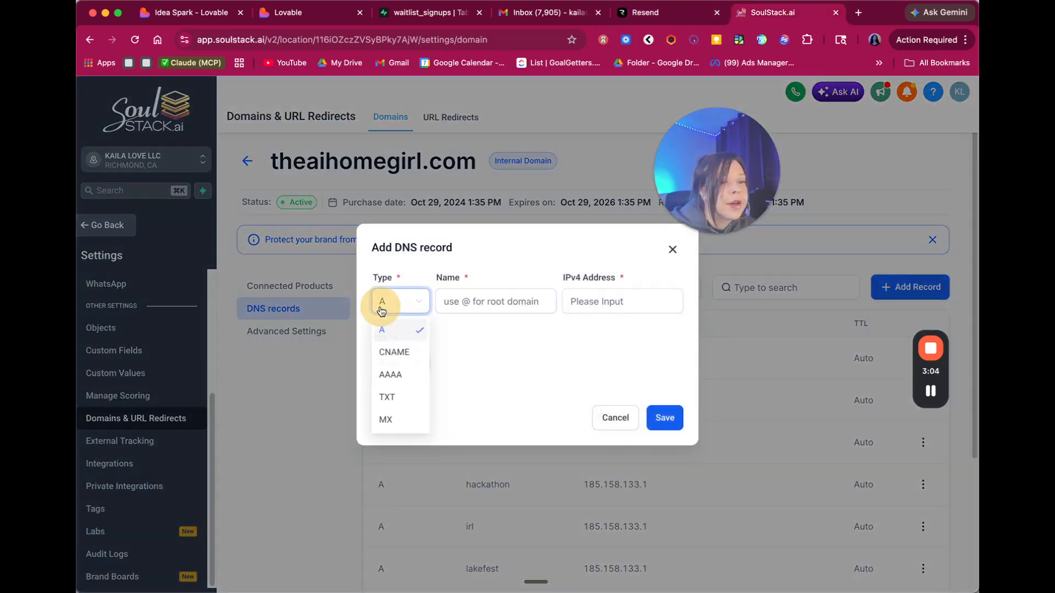
{"action": "left_click", "coordinate": [388, 416]}
{"action": "left_click", "coordinate": [483, 280]}
{"action": "key", "text": "super+v"}
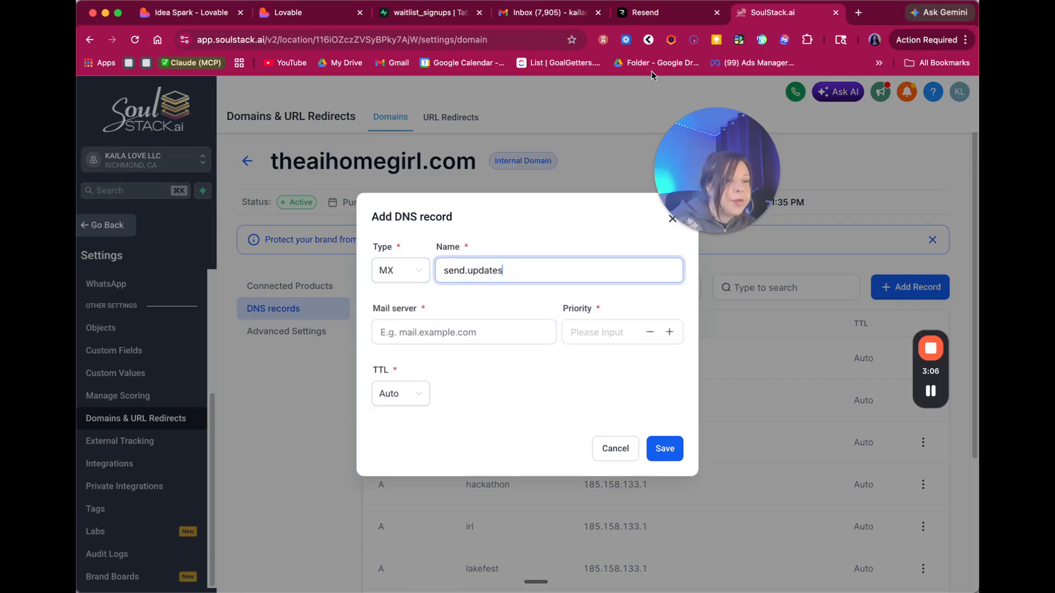
- Set the MX mail server to Resend's feedback-smtp value with priority 10 and save it
{"action": "left_click", "coordinate": [645, 15]}
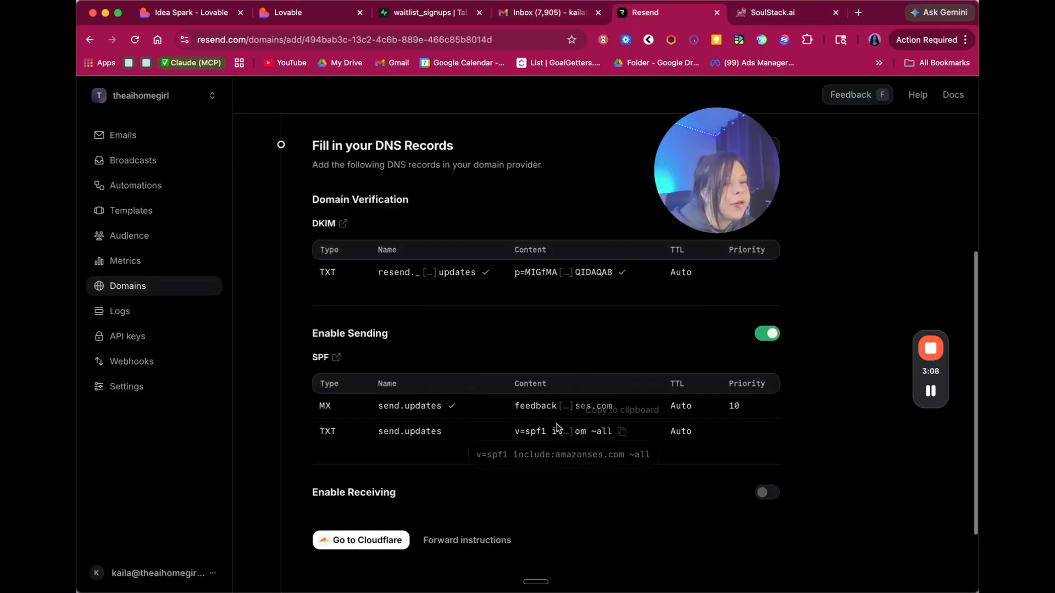
{"action": "left_click", "coordinate": [622, 406]}
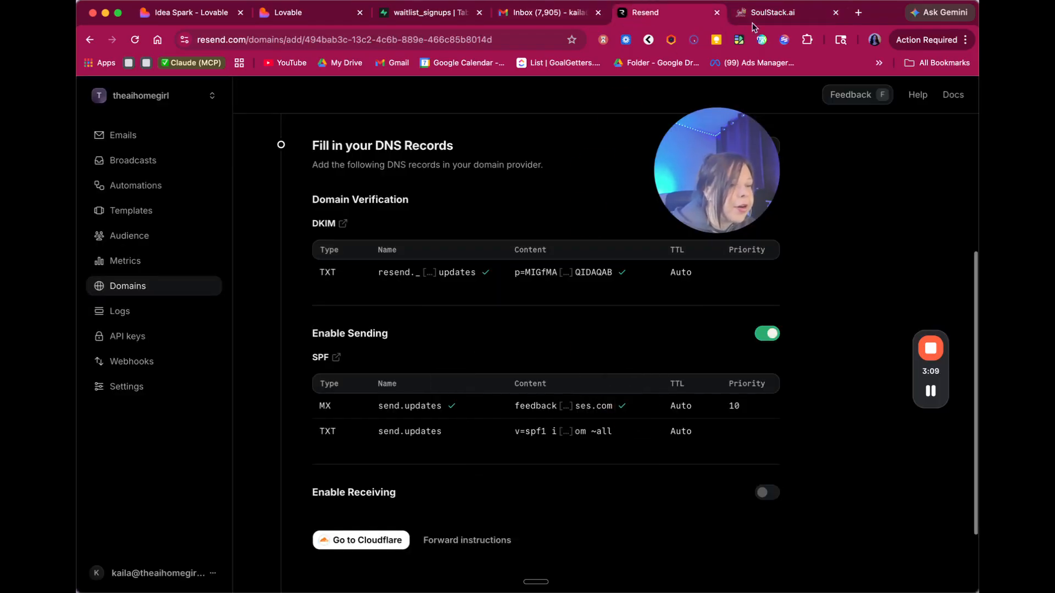
{"action": "left_click", "coordinate": [779, 9]}
{"action": "left_click", "coordinate": [525, 332]}
{"action": "key", "text": "super+v"}
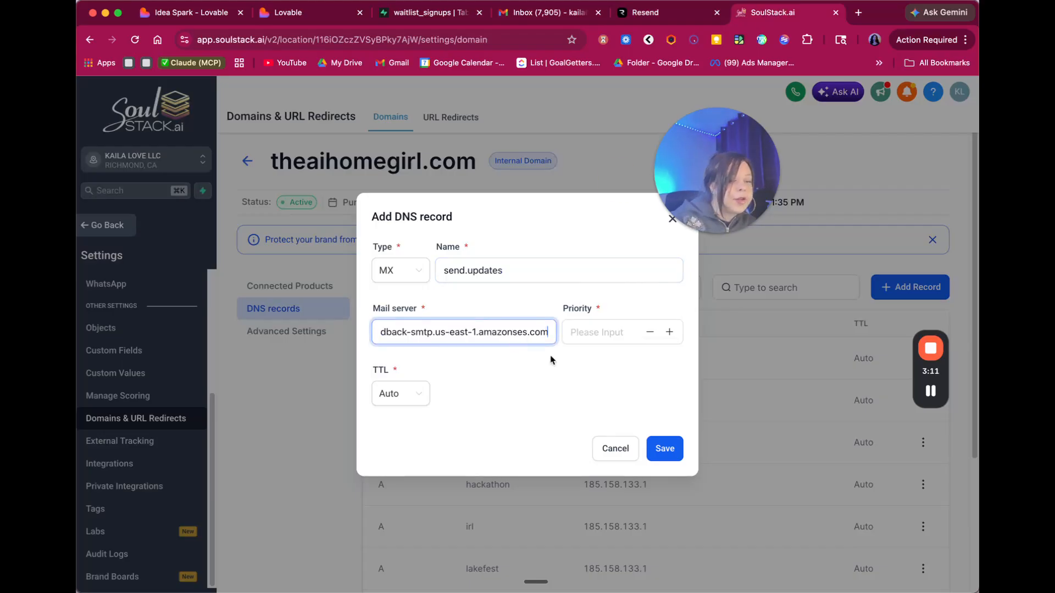
{"action": "left_click", "coordinate": [656, 451]}
{"action": "left_click", "coordinate": [625, 330]}
{"action": "left_click", "coordinate": [652, 13]}
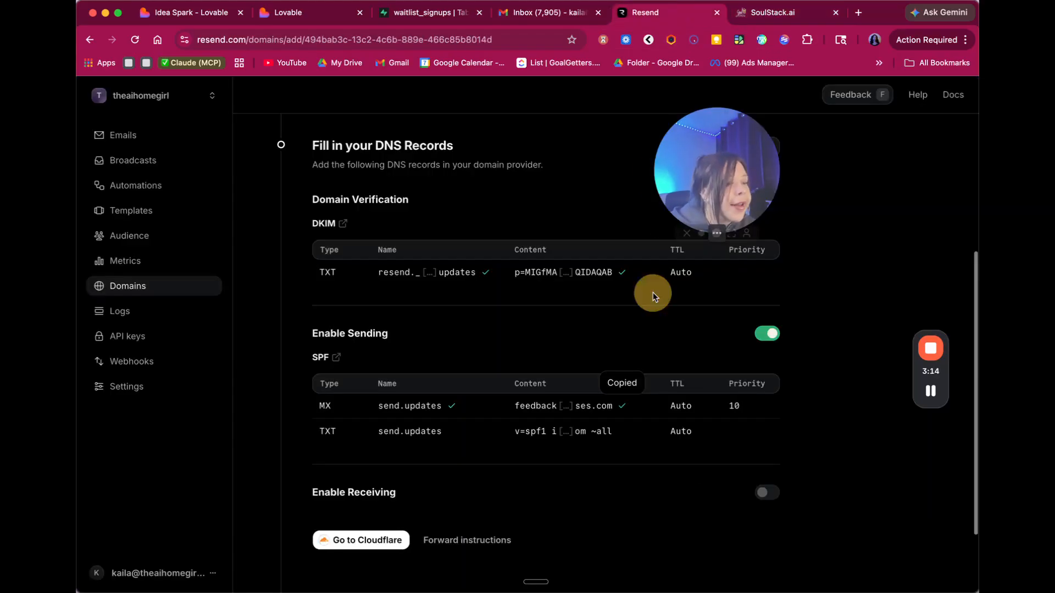
{"action": "left_click", "coordinate": [773, 12]}
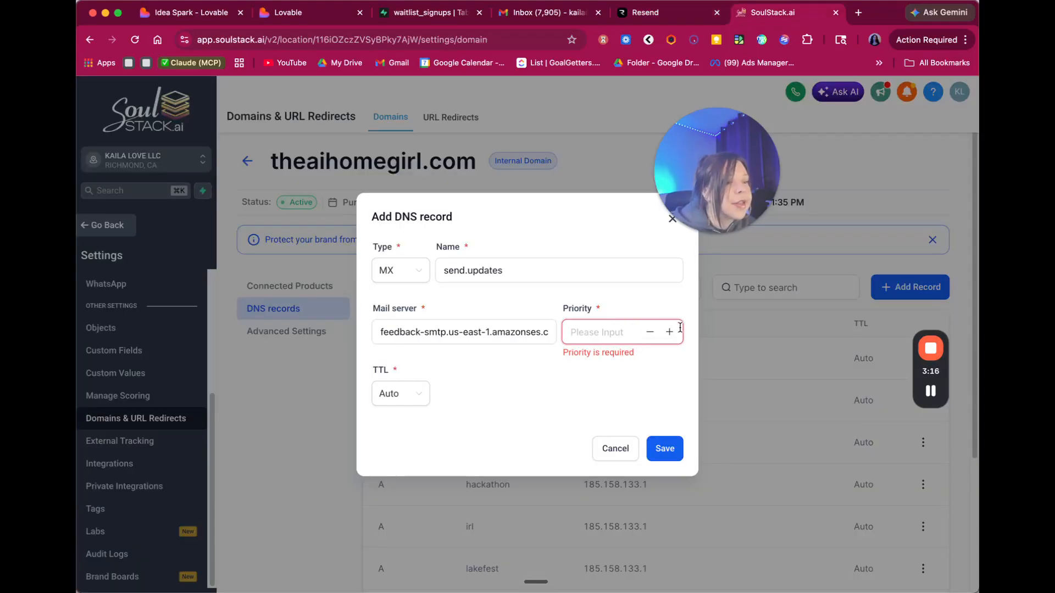
{"action": "left_click", "coordinate": [665, 448]}
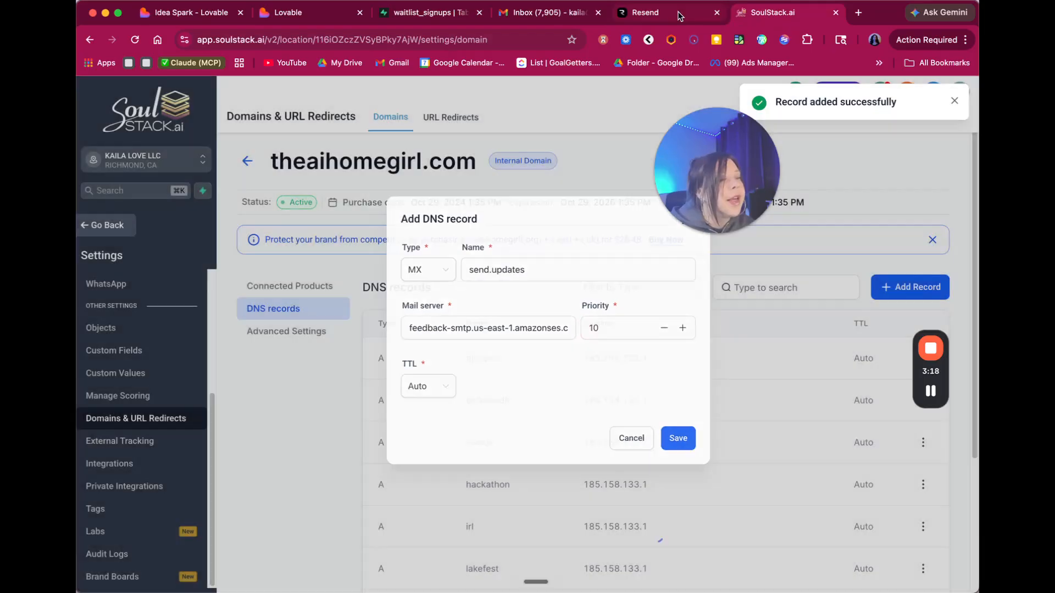
{"action": "left_click", "coordinate": [677, 13]}
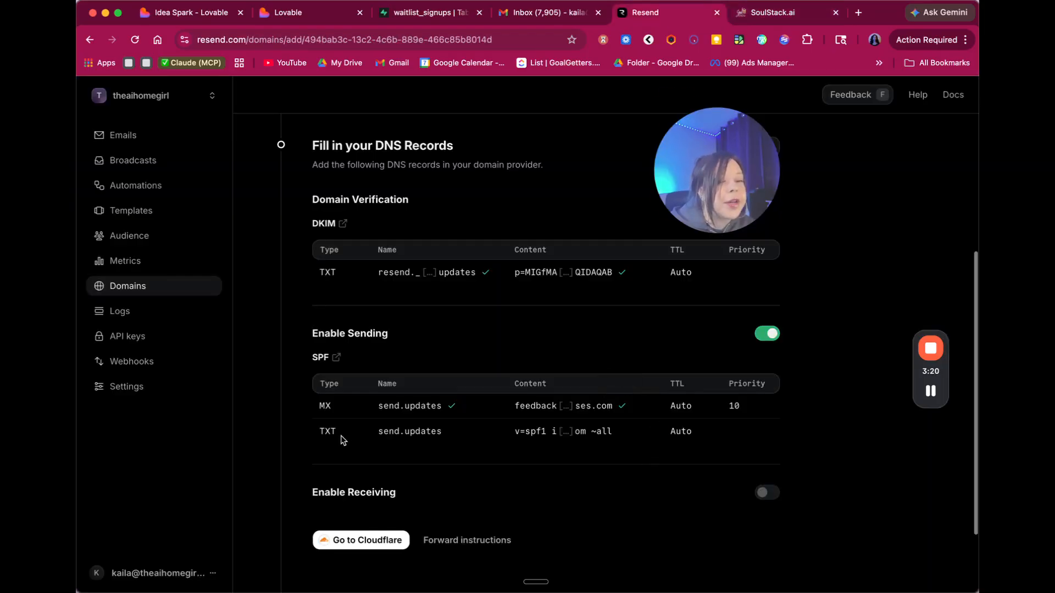
- Start a new TXT record named send.updates
{"action": "left_click", "coordinate": [451, 431]}
{"action": "left_click", "coordinate": [772, 12]}
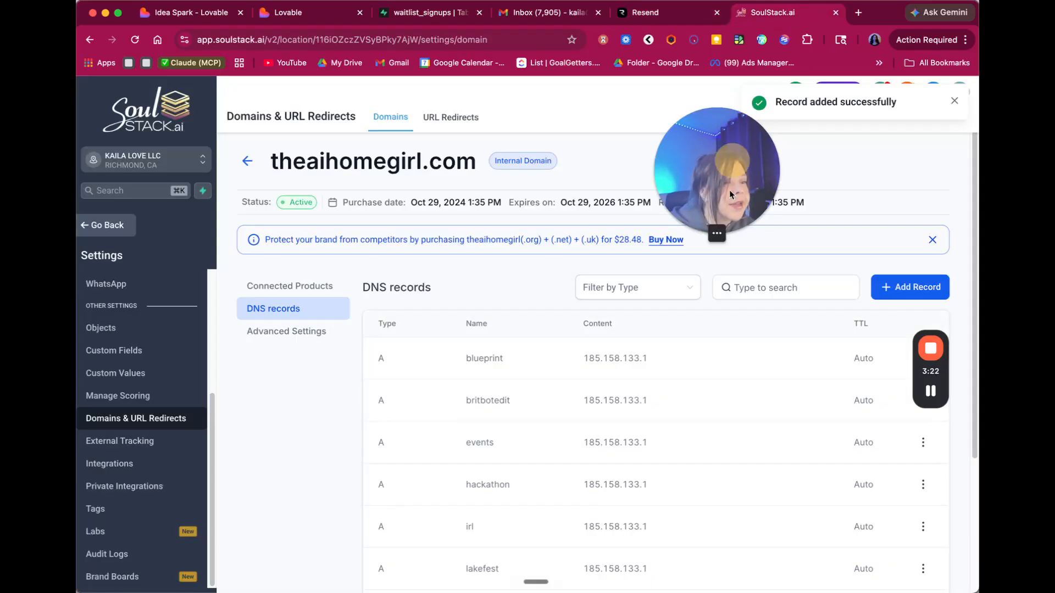
{"action": "left_click", "coordinate": [901, 287]}
{"action": "left_click", "coordinate": [401, 301]}
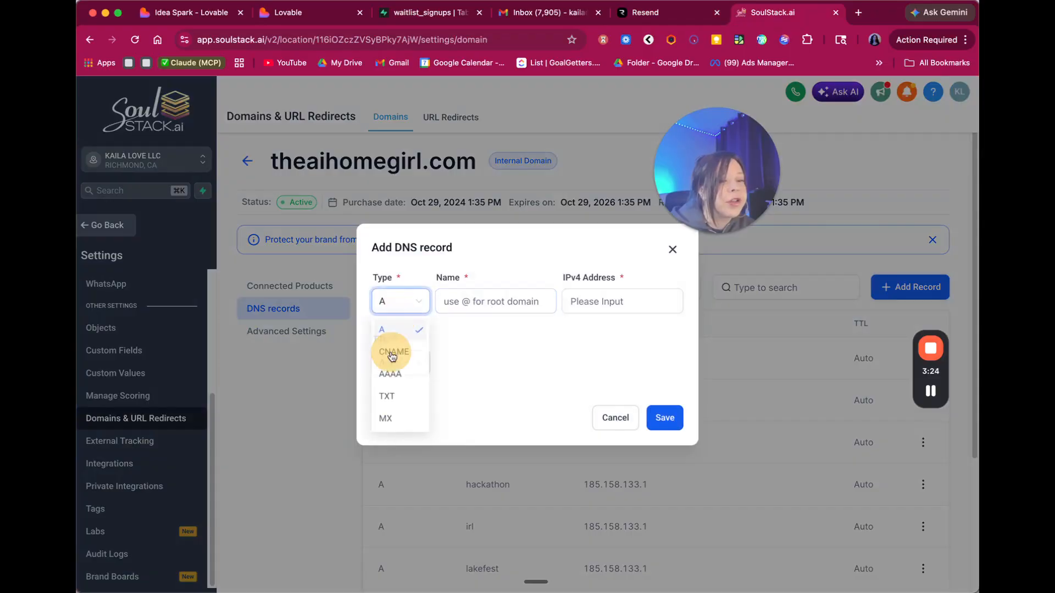
{"action": "left_click", "coordinate": [398, 399]}
{"action": "left_click", "coordinate": [492, 254]}
{"action": "key", "text": "super+v"}
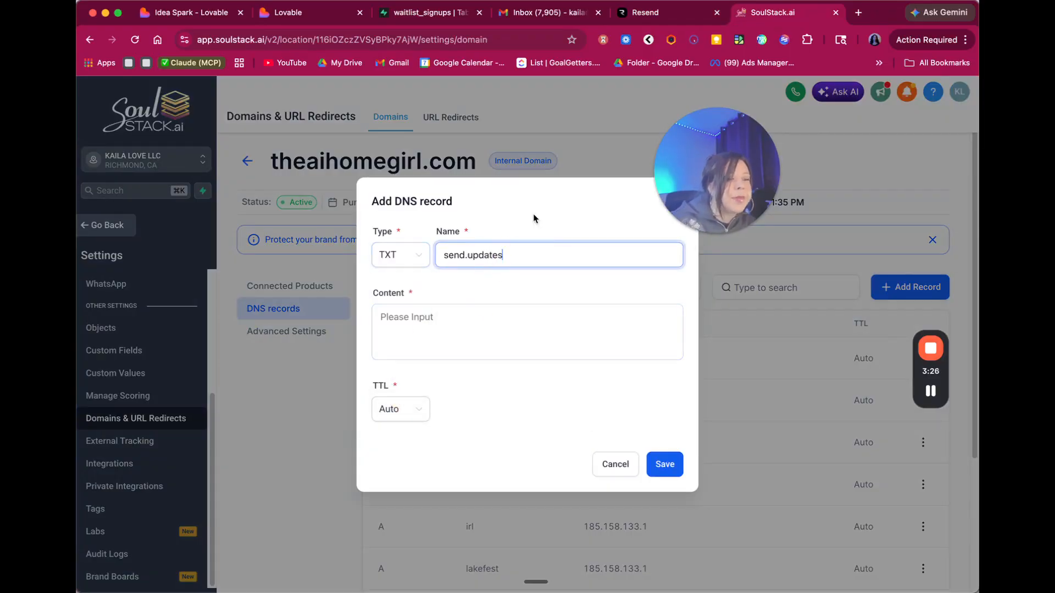
- Give the TXT record the SPF content 'v=spf1 include:amazonses.com ~all' and save it
{"action": "left_click", "coordinate": [636, 12]}
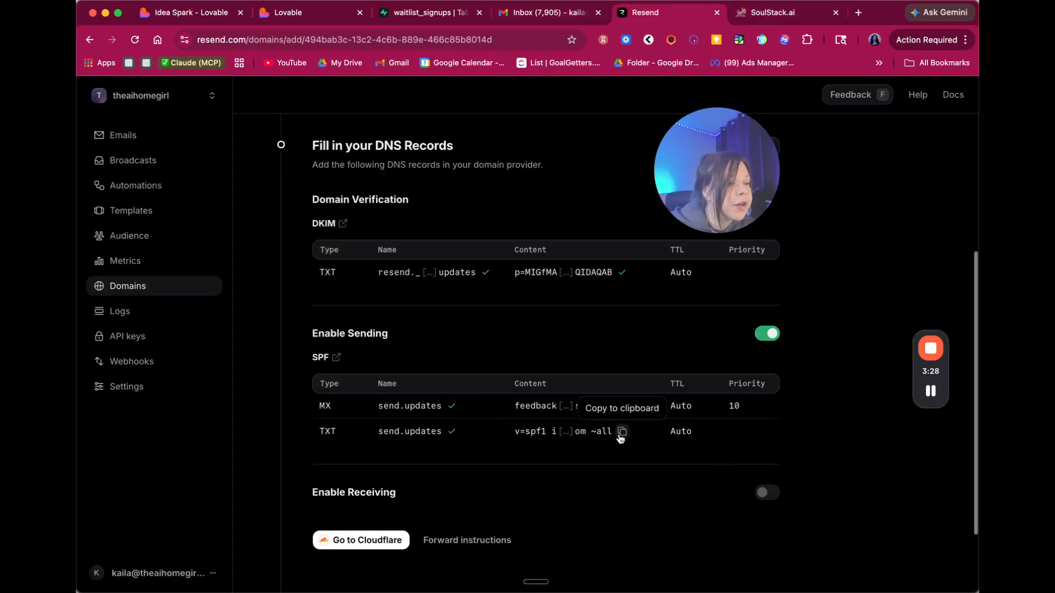
{"action": "left_click", "coordinate": [622, 432]}
{"action": "left_click", "coordinate": [780, 12]}
{"action": "left_click", "coordinate": [489, 330]}
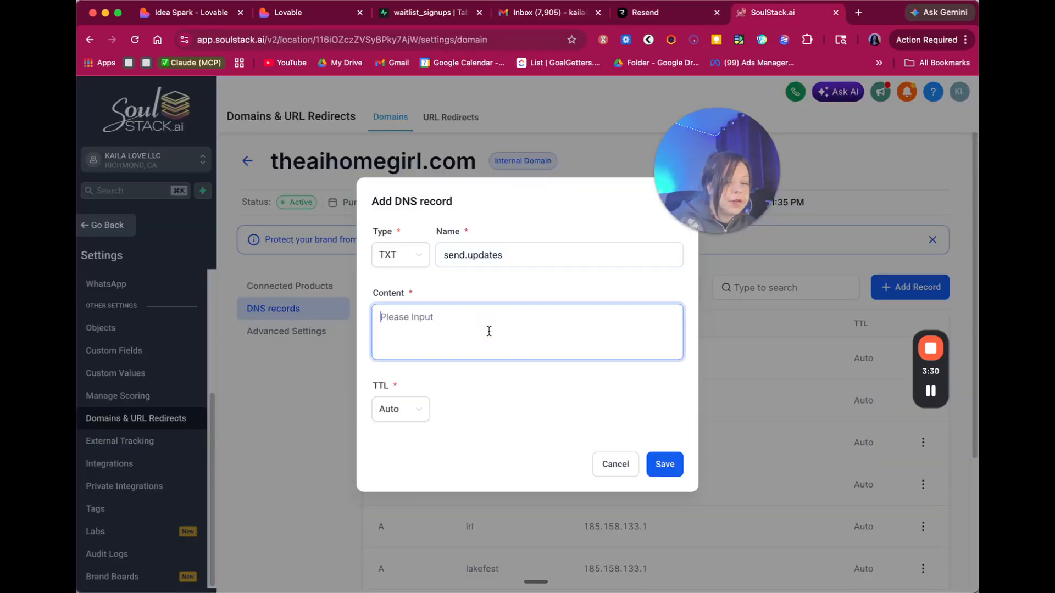
{"action": "key", "text": "super+v"}
{"action": "left_click", "coordinate": [665, 464]}
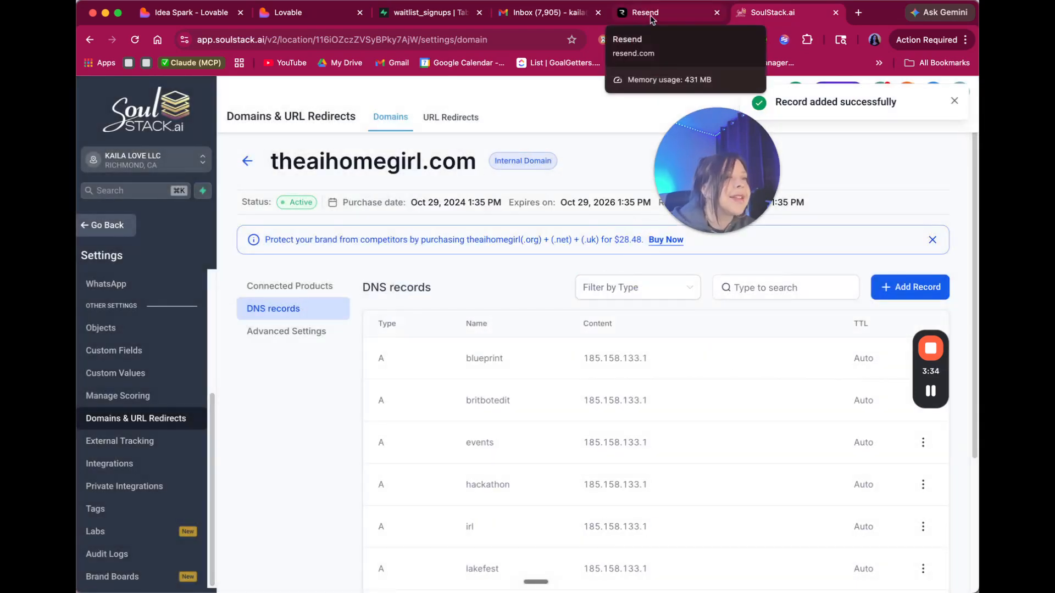
{"action": "left_click", "coordinate": [647, 14]}
- Start a new MX record in SoulStack.ai named updates
{"action": "scroll", "coordinate": [510, 422], "scroll_direction": "down", "scroll_amount": 2}
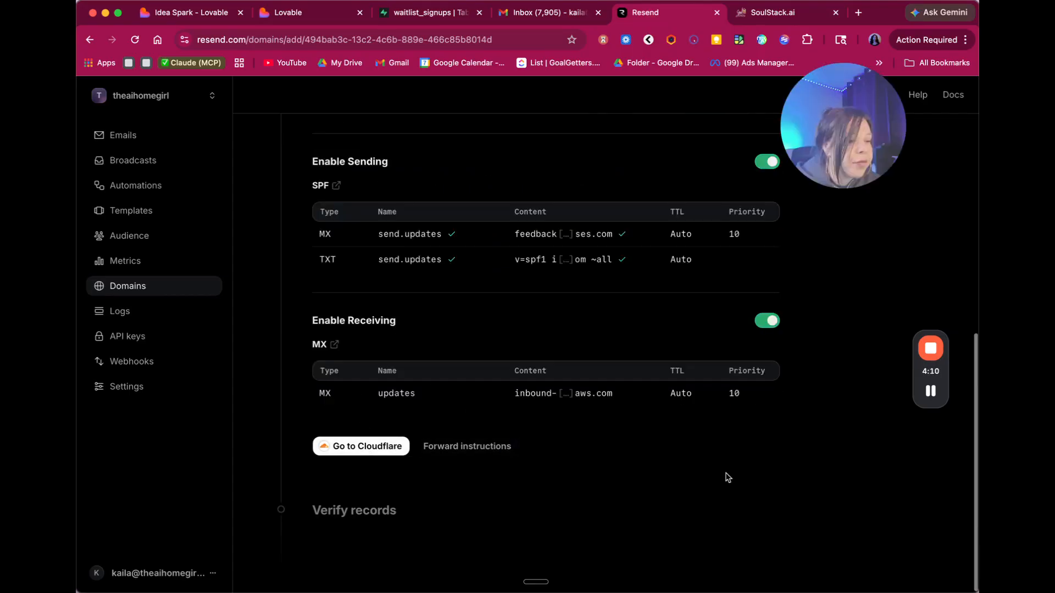
{"action": "scroll", "coordinate": [727, 477], "scroll_direction": "up", "scroll_amount": 7}
{"action": "scroll", "coordinate": [718, 412], "scroll_direction": "down", "scroll_amount": 7}
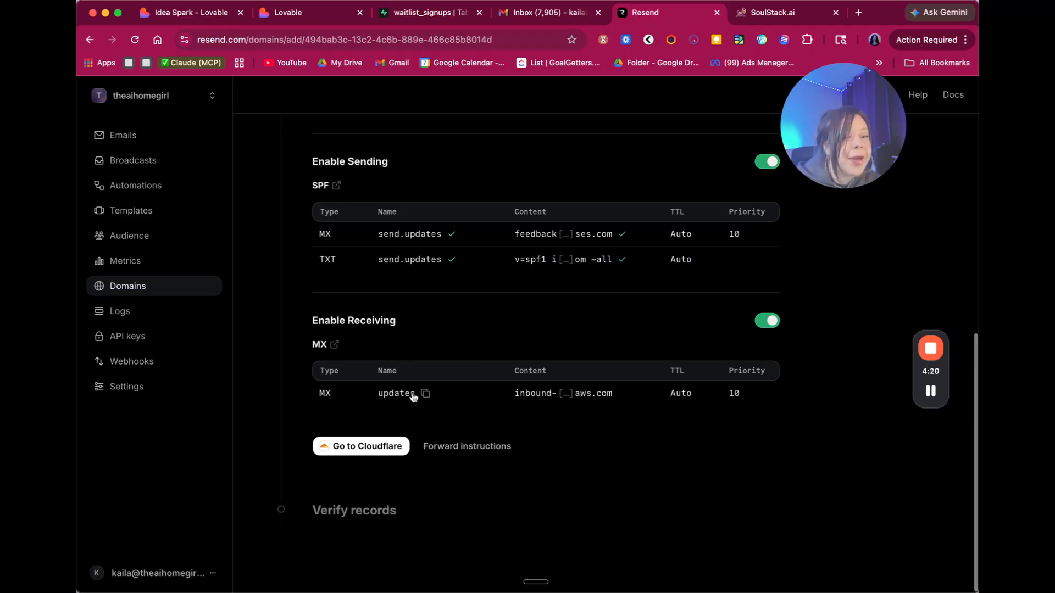
{"action": "left_click", "coordinate": [780, 16]}
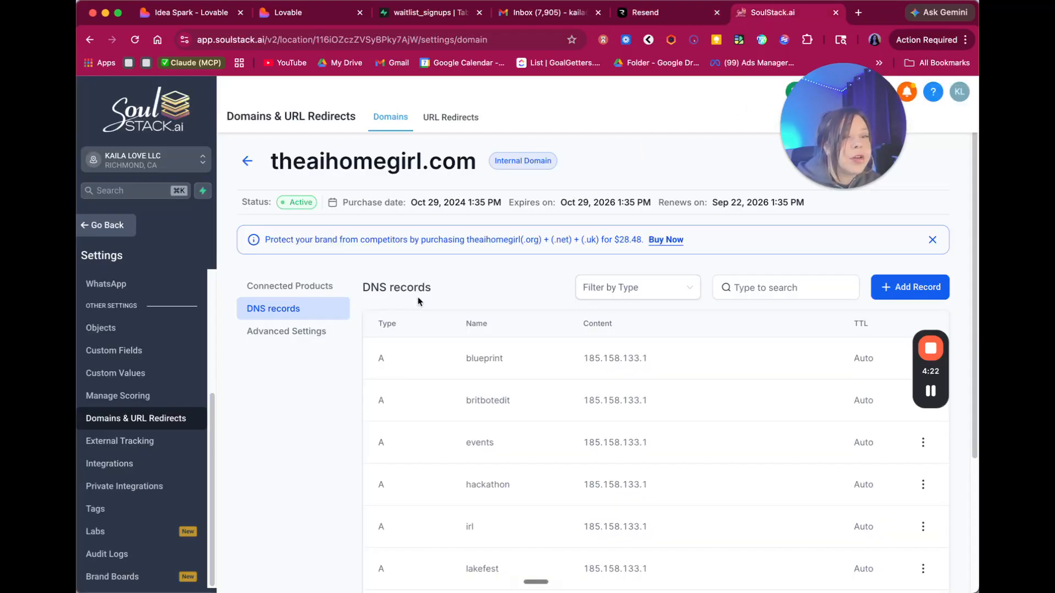
{"action": "left_click", "coordinate": [915, 286]}
{"action": "left_click", "coordinate": [391, 300]}
{"action": "left_click", "coordinate": [385, 419]}
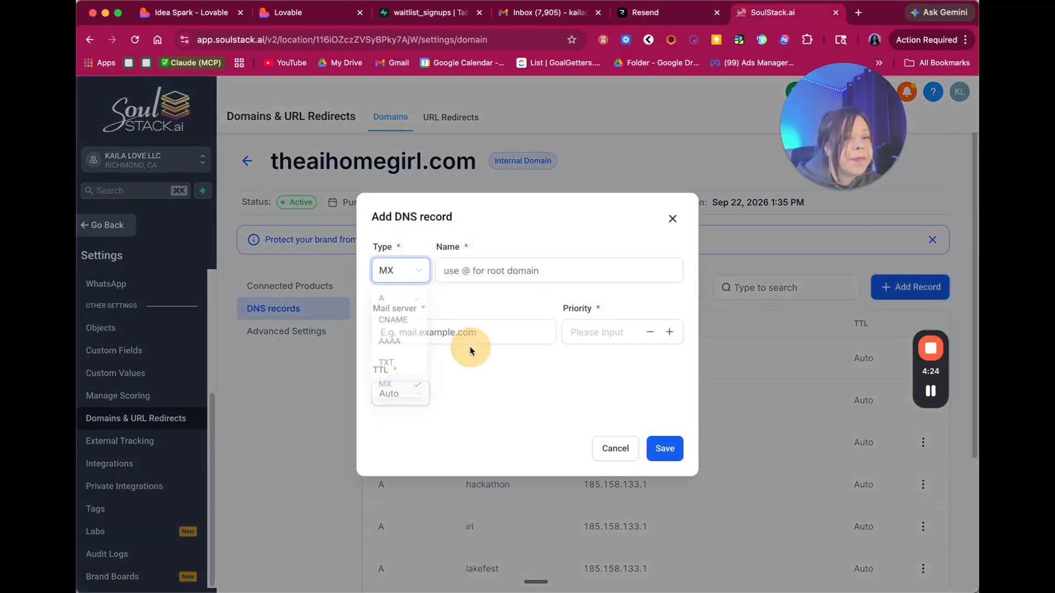
{"action": "left_click", "coordinate": [479, 269]}
{"action": "key", "text": "super+v"}
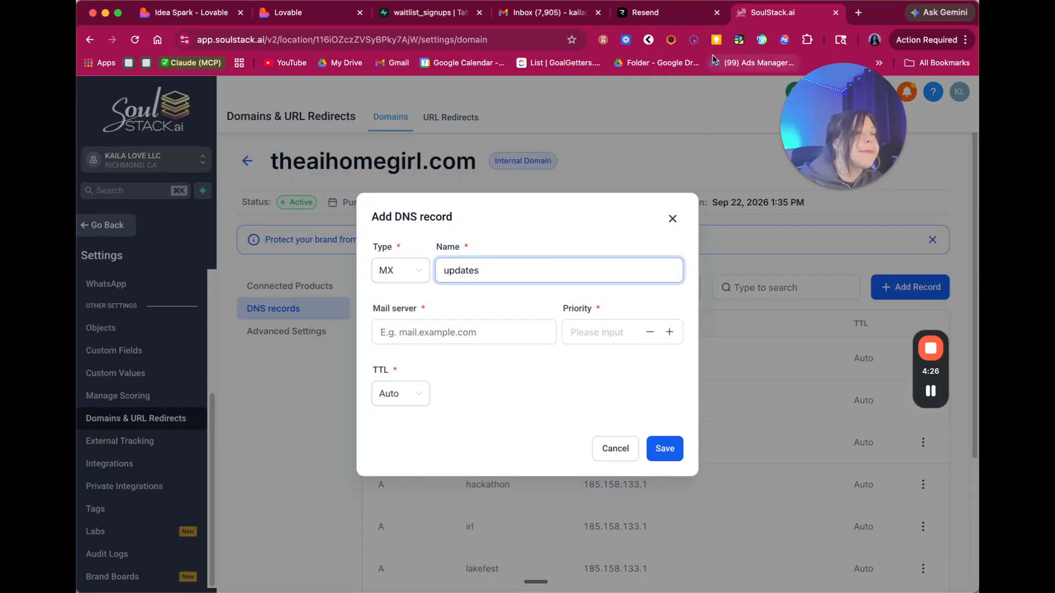
- Point the MX record to inbound-smtp.us-east-1.amazonaws.com with priority 10 and save it
{"action": "left_click", "coordinate": [644, 14]}
{"action": "left_click", "coordinate": [627, 393]}
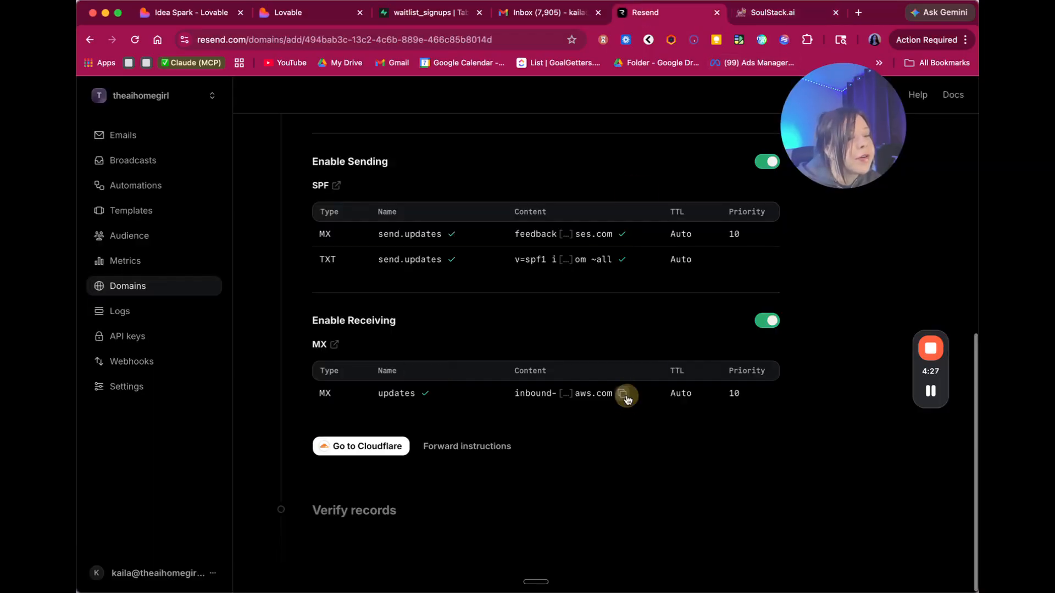
{"action": "left_click", "coordinate": [780, 12]}
{"action": "left_click", "coordinate": [506, 336]}
{"action": "key", "text": "super+v"}
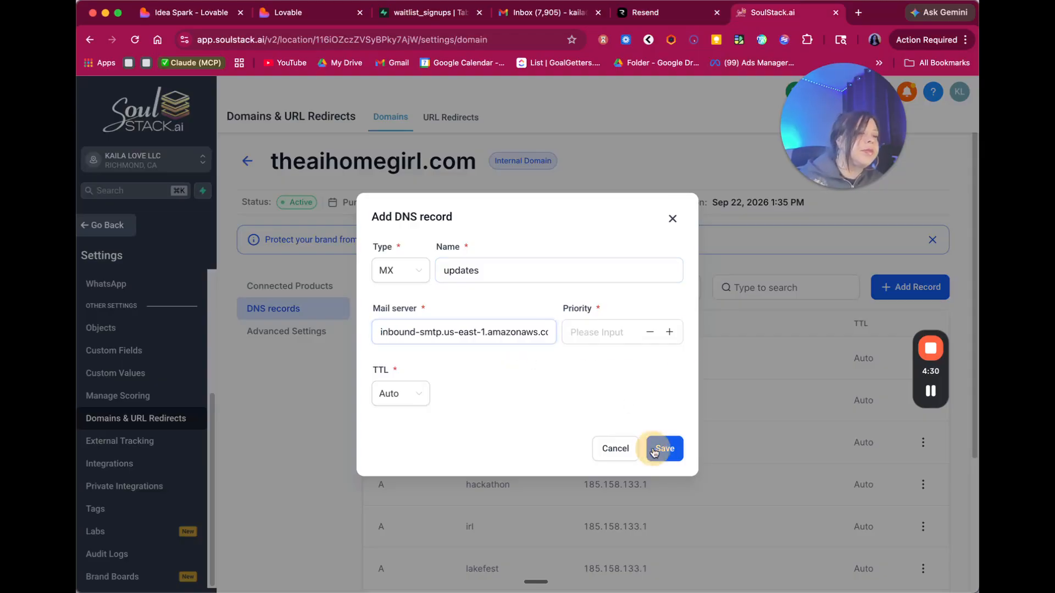
{"action": "left_click", "coordinate": [665, 448]}
{"action": "left_click", "coordinate": [654, 13]}
{"action": "left_click", "coordinate": [771, 12]}
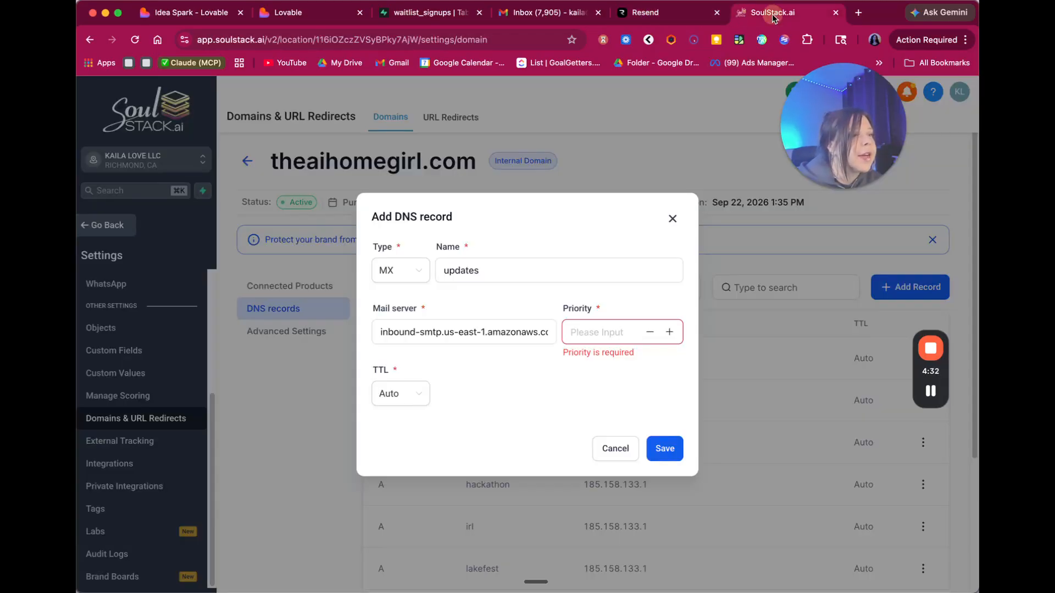
{"action": "left_click", "coordinate": [628, 330]}
{"action": "left_click", "coordinate": [664, 449]}
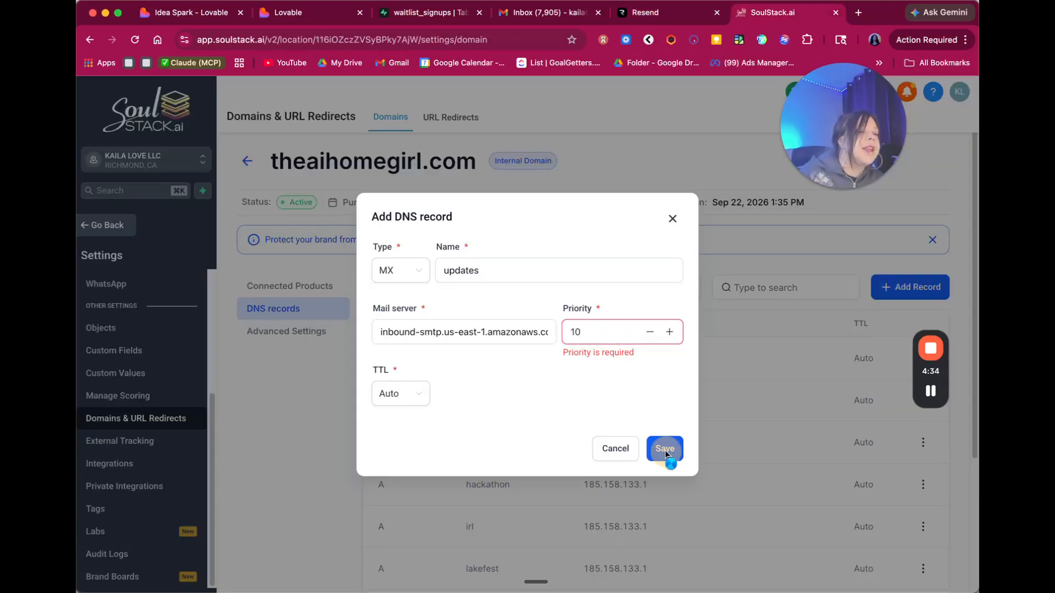
{"action": "left_click", "coordinate": [648, 12]}
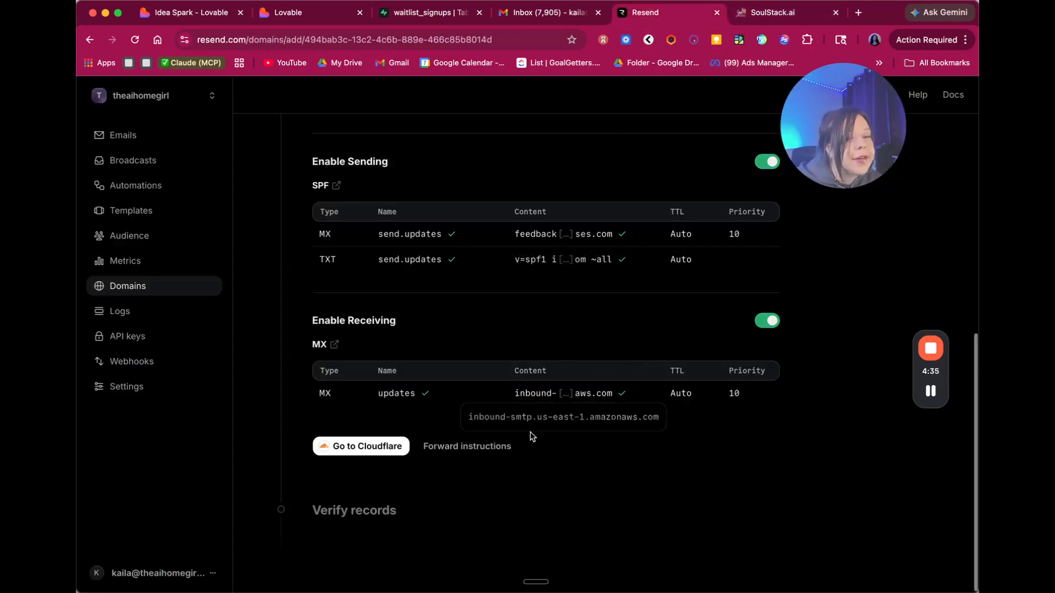
- Confirm the DNS records are added so Resend marks updates.theaihomegirl.com Pending, then go back to Lovable
{"action": "left_click", "coordinate": [385, 445]}
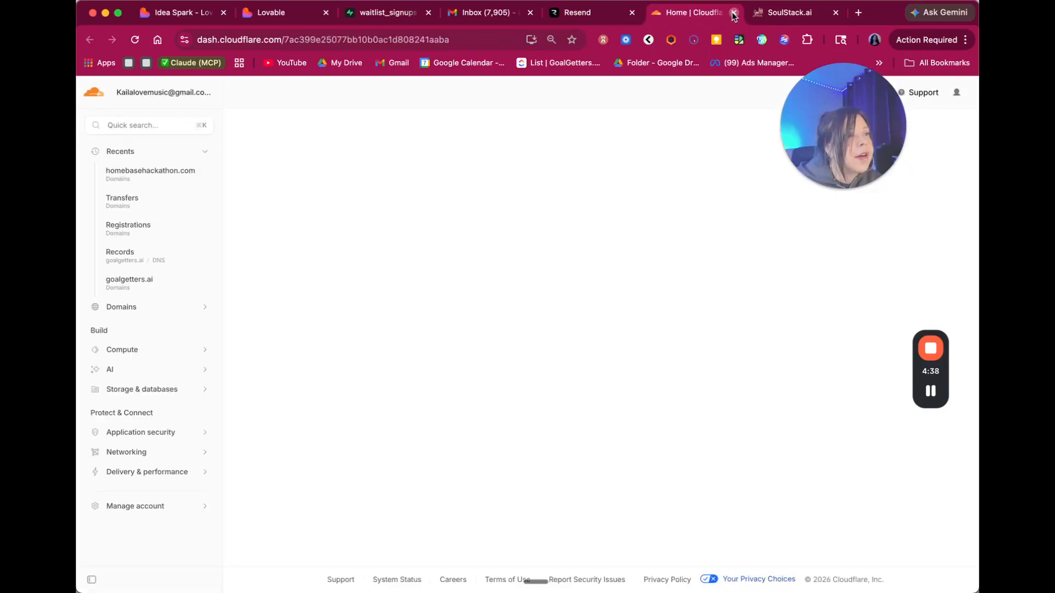
{"action": "left_click", "coordinate": [734, 12]}
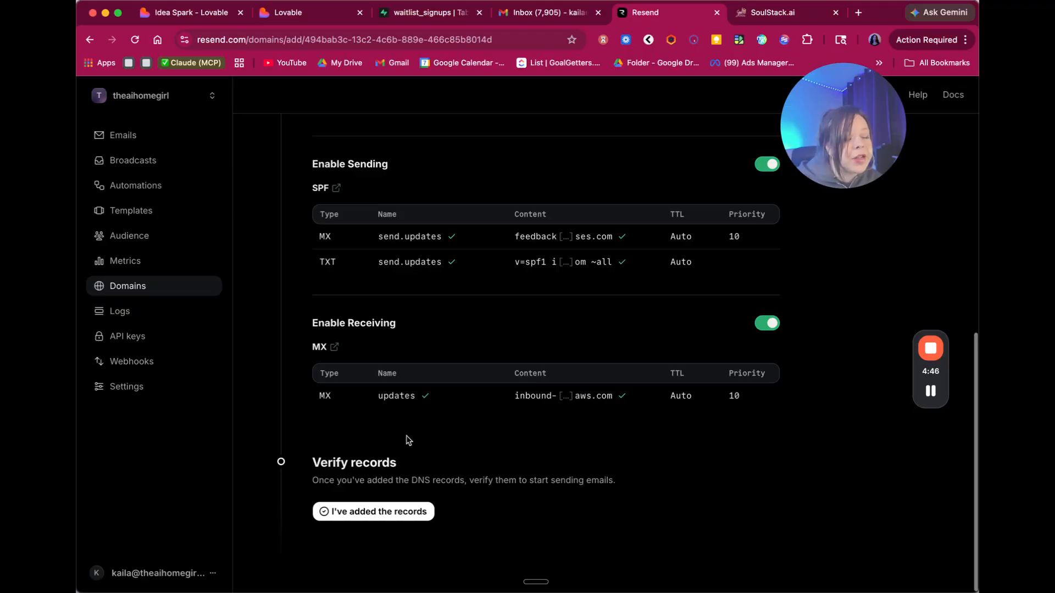
{"action": "left_click", "coordinate": [368, 511]}
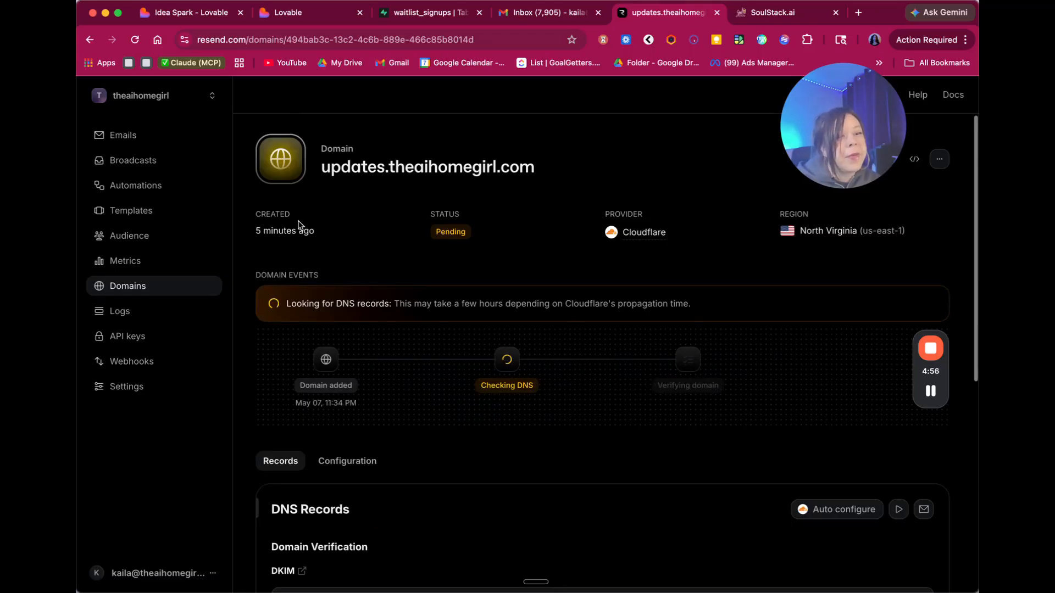
{"action": "scroll", "coordinate": [455, 338], "scroll_direction": "down", "scroll_amount": 2}
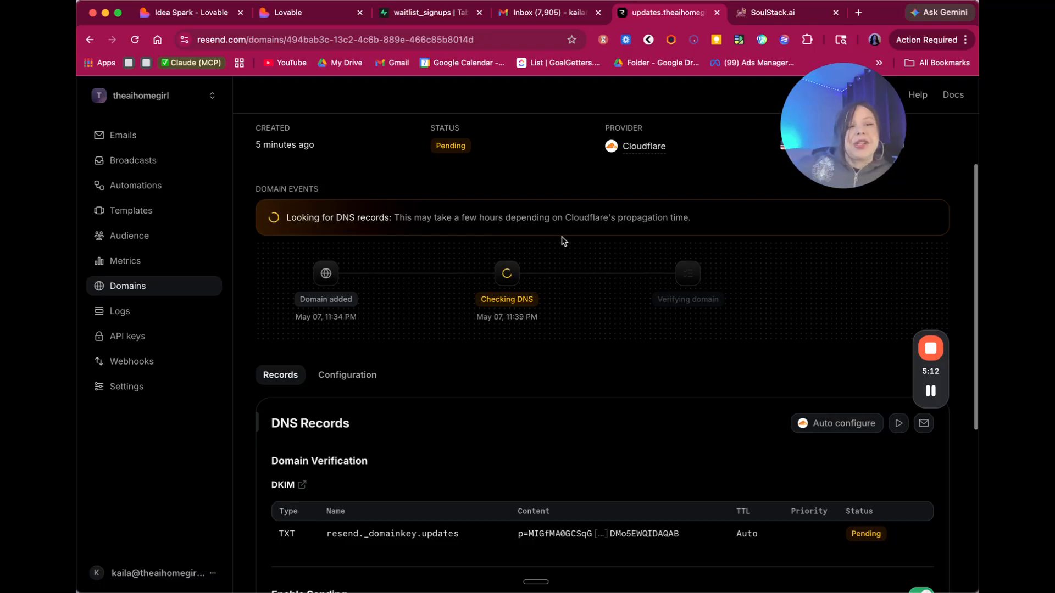
{"action": "scroll", "coordinate": [563, 240], "scroll_direction": "down", "scroll_amount": 5}
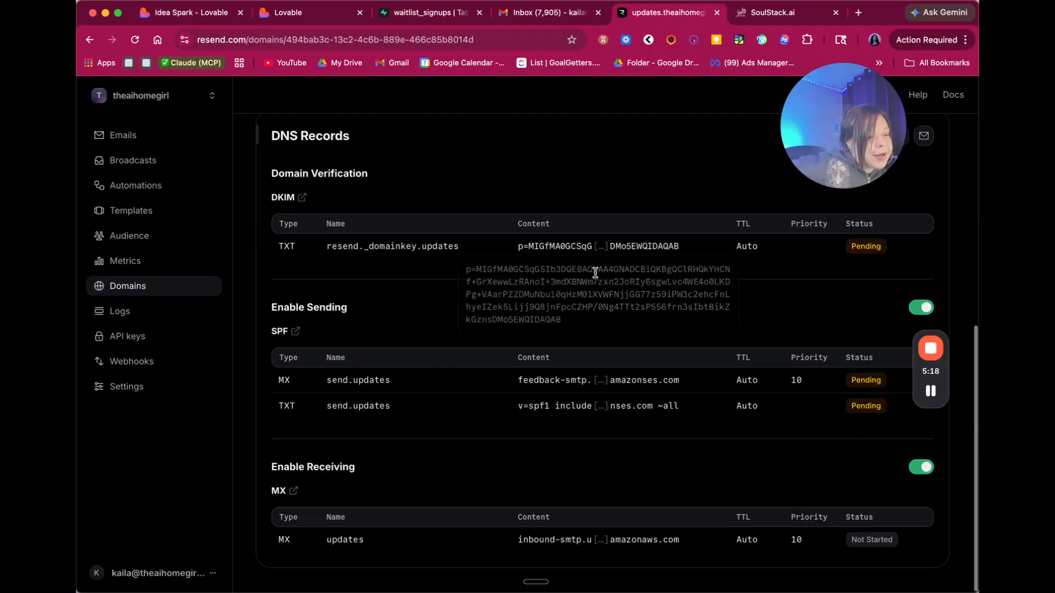
{"action": "scroll", "coordinate": [547, 209], "scroll_direction": "up", "scroll_amount": 7}
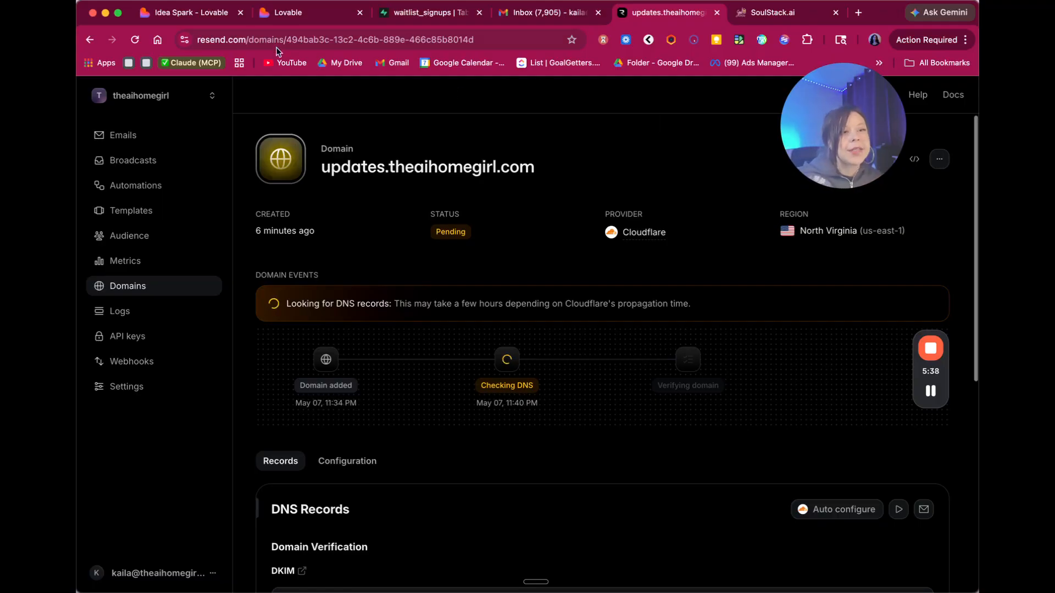
{"action": "left_click", "coordinate": [293, 15]}
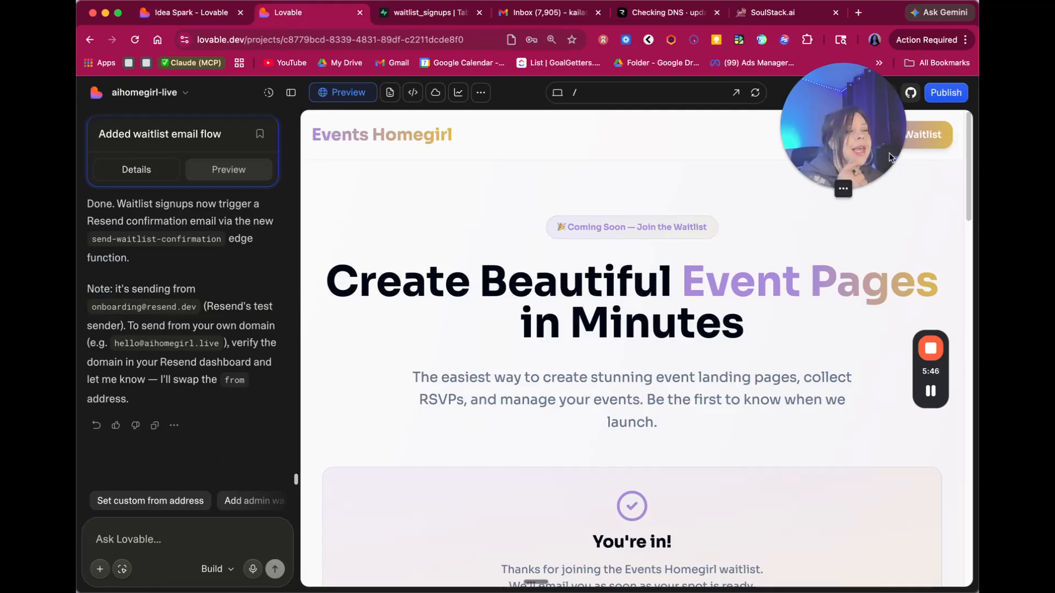
- Send the suggested prompt for an admin page listing waitlist signups, timestamps and Resend send status
{"action": "left_click_drag", "start_coordinate": [843, 154], "coordinate": [841, 253]}
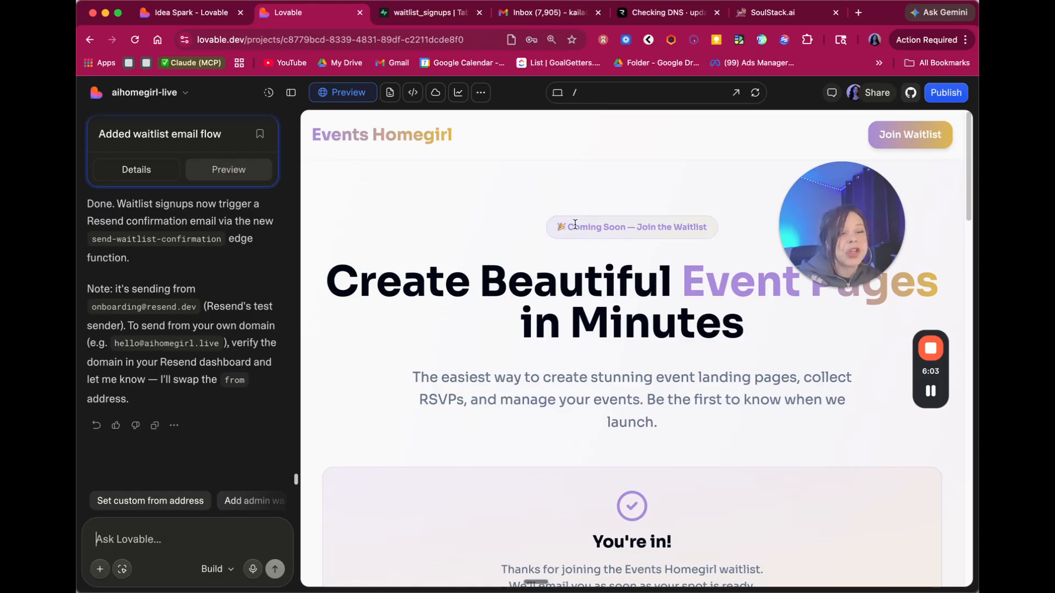
{"action": "left_click", "coordinate": [259, 501]}
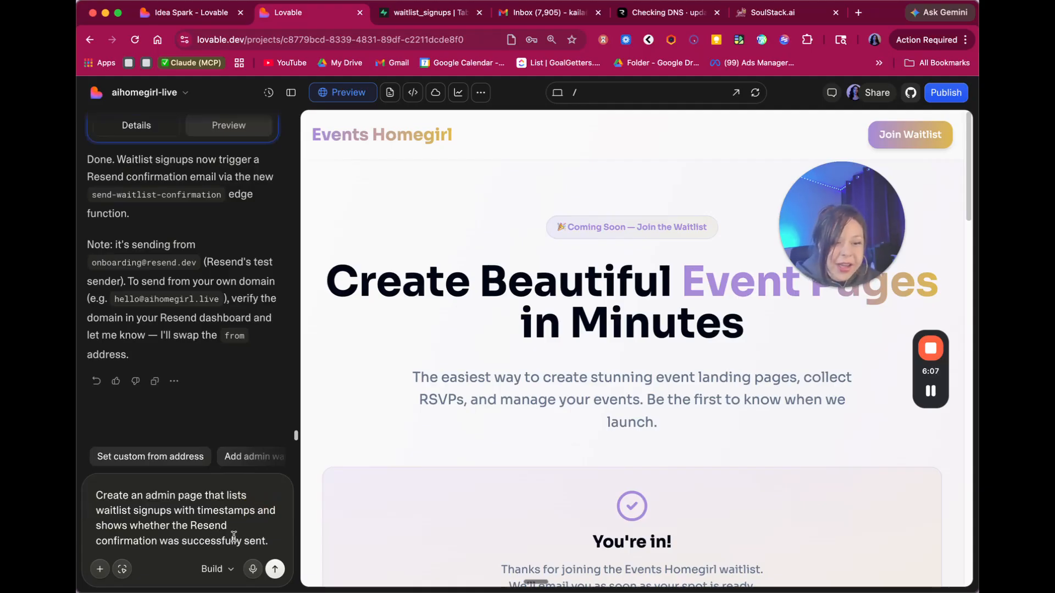
{"action": "left_click_drag", "start_coordinate": [231, 461], "coordinate": [149, 462]}
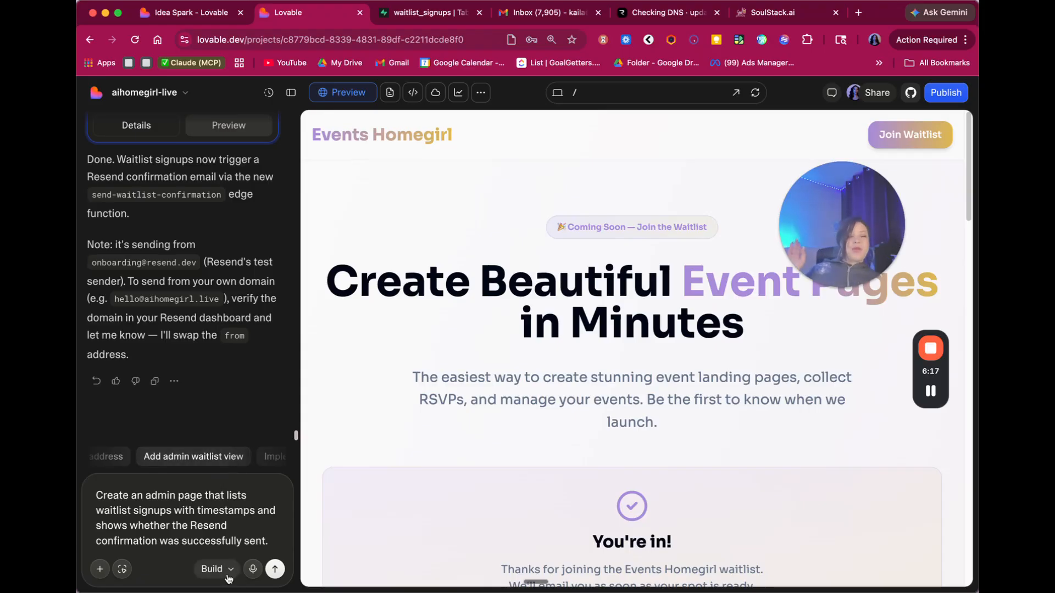
{"action": "left_click", "coordinate": [275, 569]}
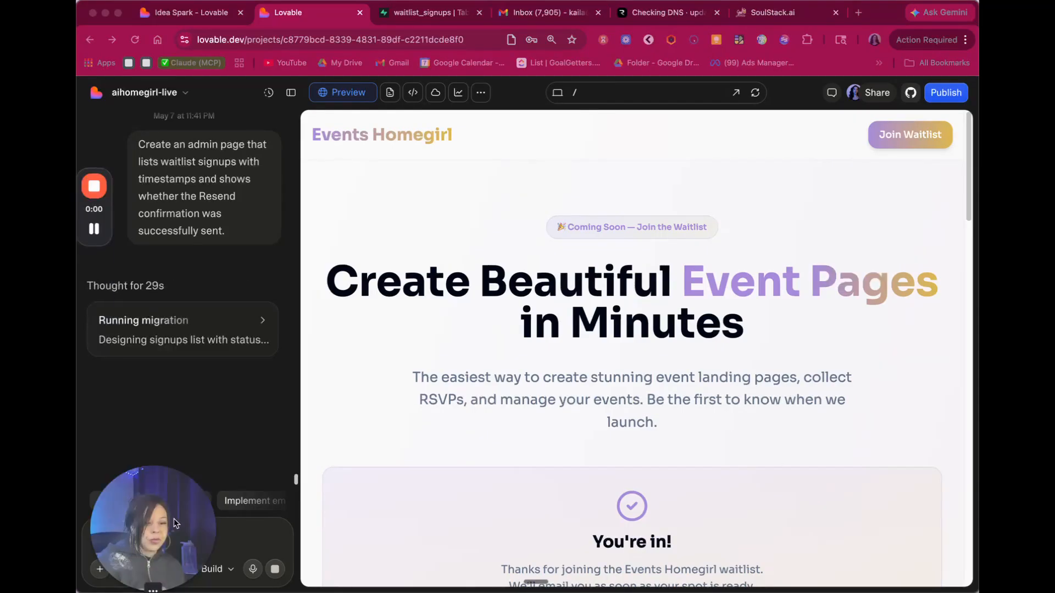
- Wait while Lovable runs its migration and builds the admin waitlist signups page
{"action": "left_click_drag", "start_coordinate": [174, 524], "coordinate": [824, 366]}
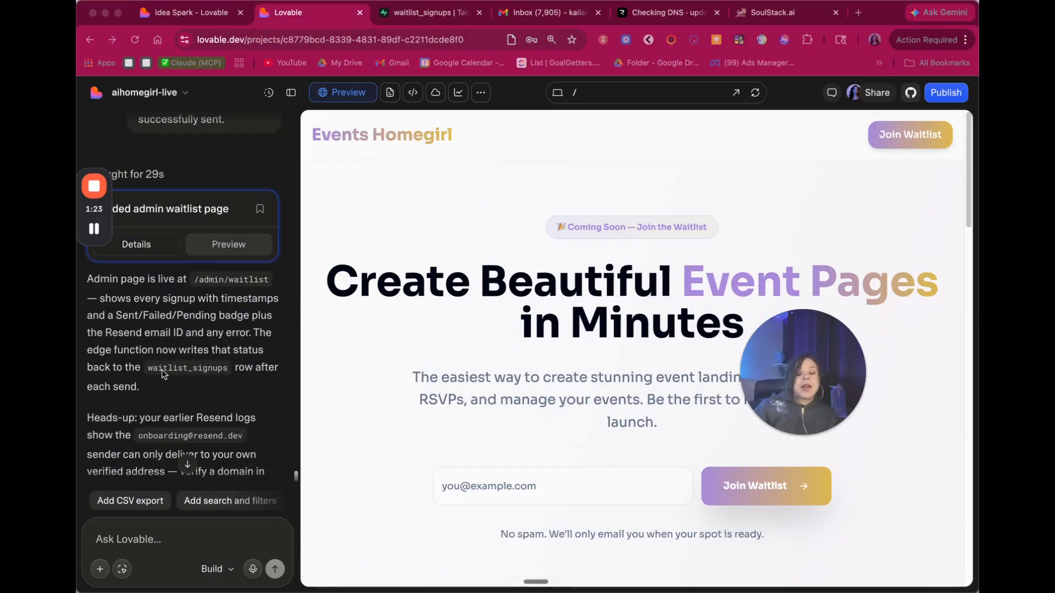
- Open /admin/waitlist in the app preview, which shows the sign-in page
{"action": "scroll", "coordinate": [158, 362], "scroll_direction": "down", "scroll_amount": 1}
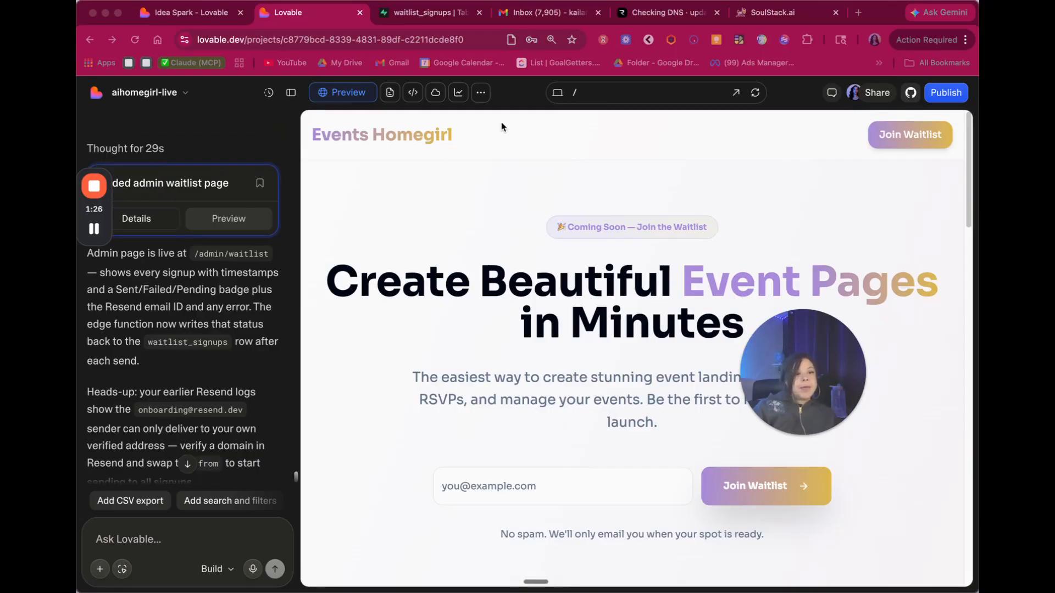
{"action": "left_click", "coordinate": [608, 92]}
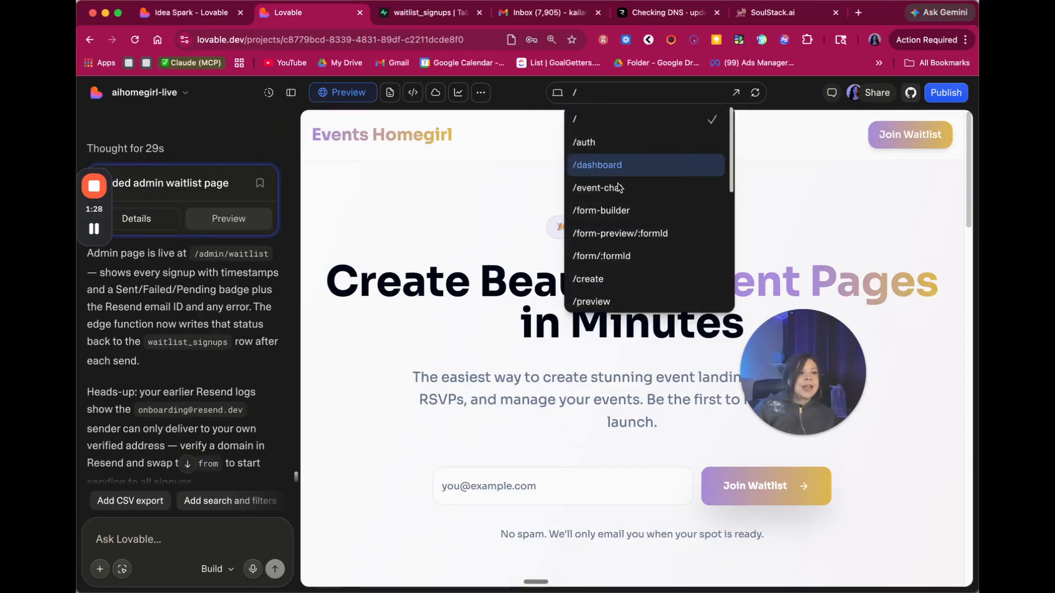
{"action": "scroll", "coordinate": [625, 213], "scroll_direction": "down", "scroll_amount": 5}
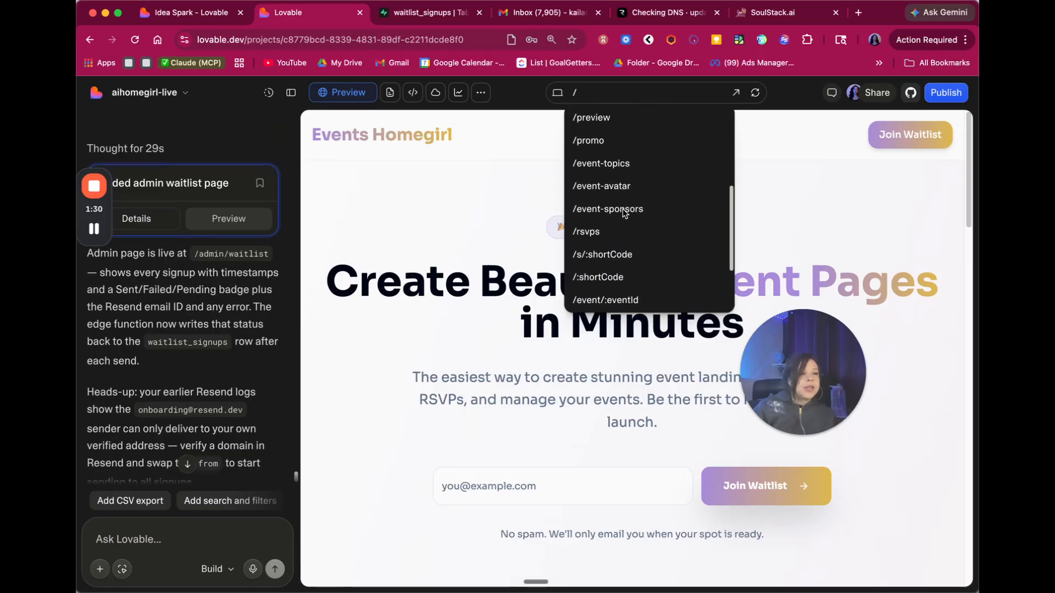
{"action": "scroll", "coordinate": [626, 173], "scroll_direction": "down", "scroll_amount": 3}
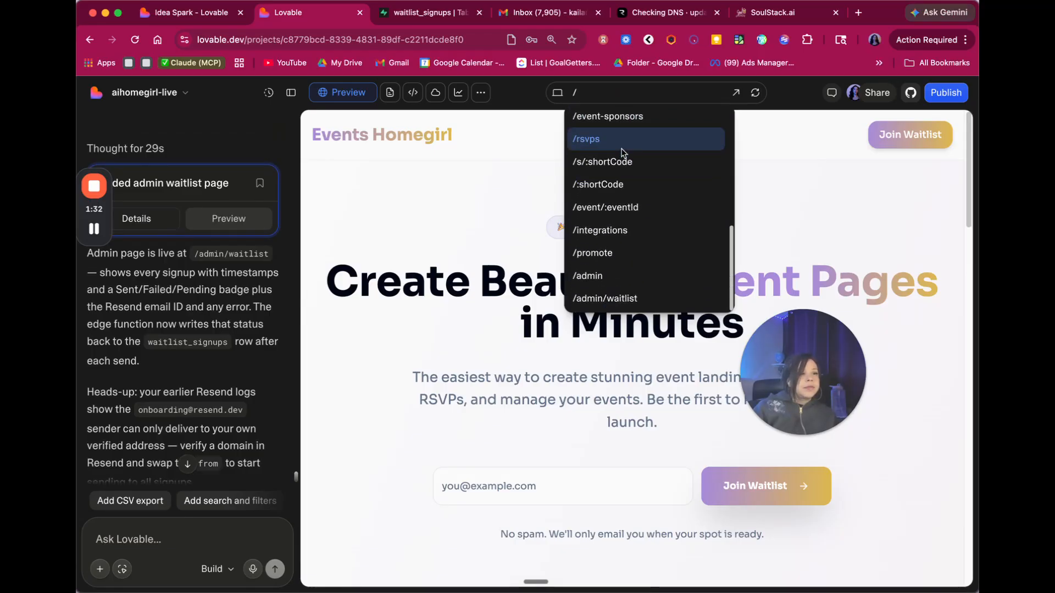
{"action": "left_click", "coordinate": [622, 298]}
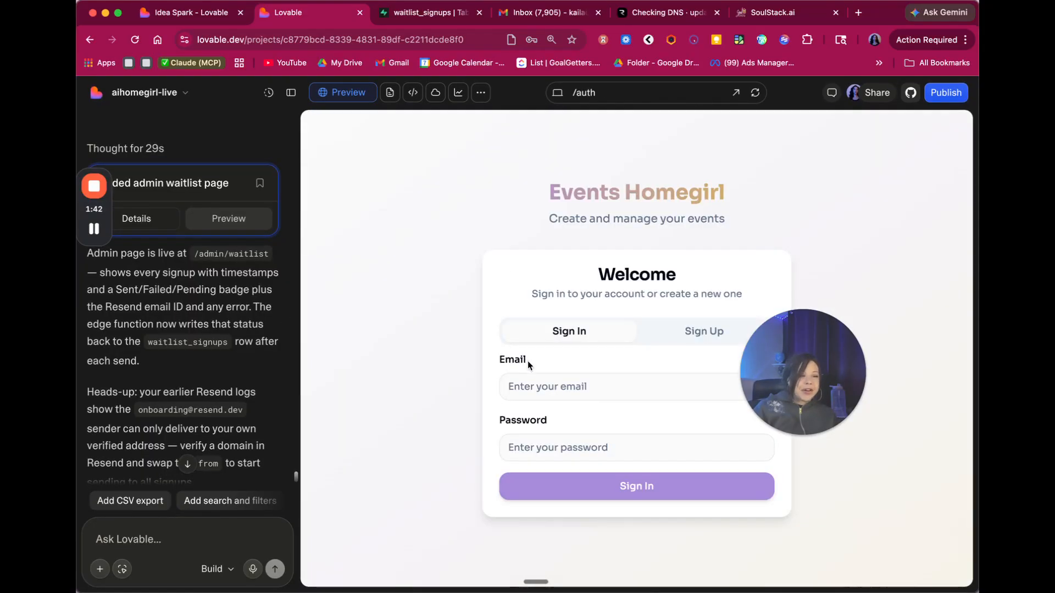
- Sign into the app preview with the saved login and dismiss the sign-in confirmation
{"action": "left_click", "coordinate": [577, 387]}
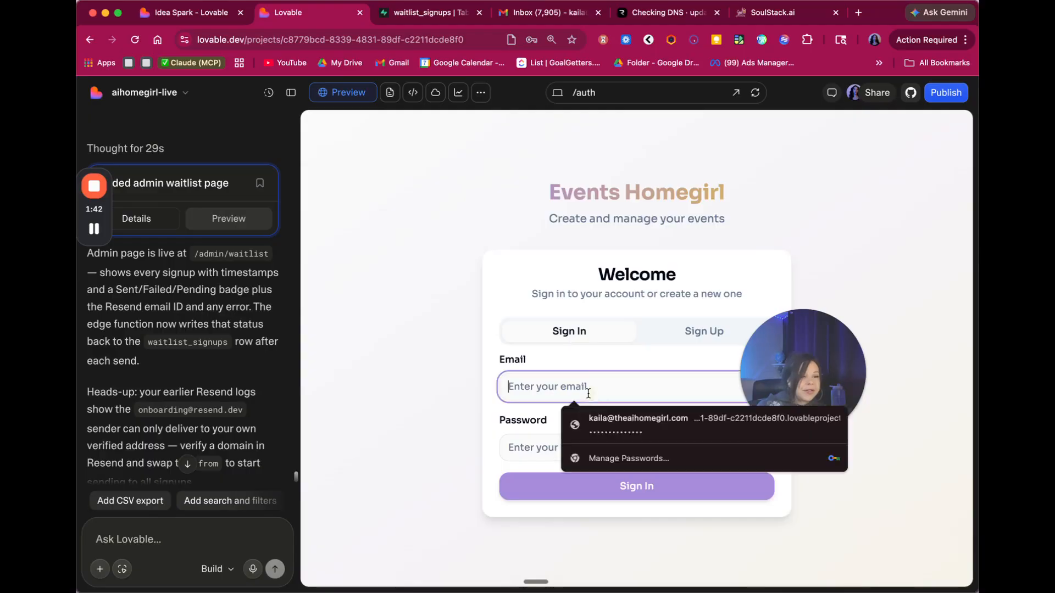
{"action": "left_click", "coordinate": [606, 418]}
{"action": "left_click", "coordinate": [632, 491]}
{"action": "scroll", "coordinate": [131, 368], "scroll_direction": "down", "scroll_amount": 2}
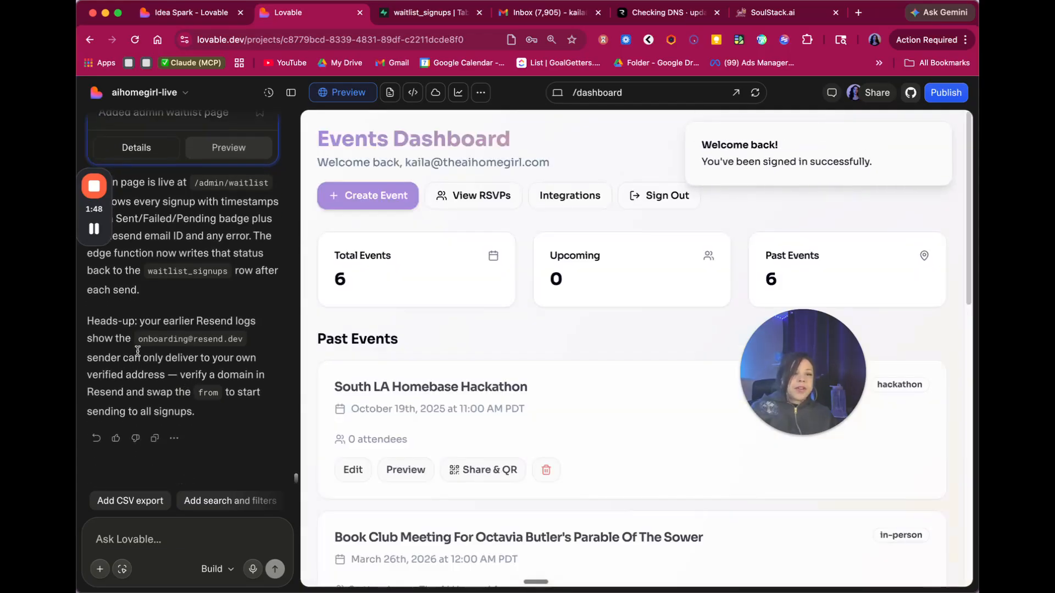
{"action": "left_click", "coordinate": [937, 137]}
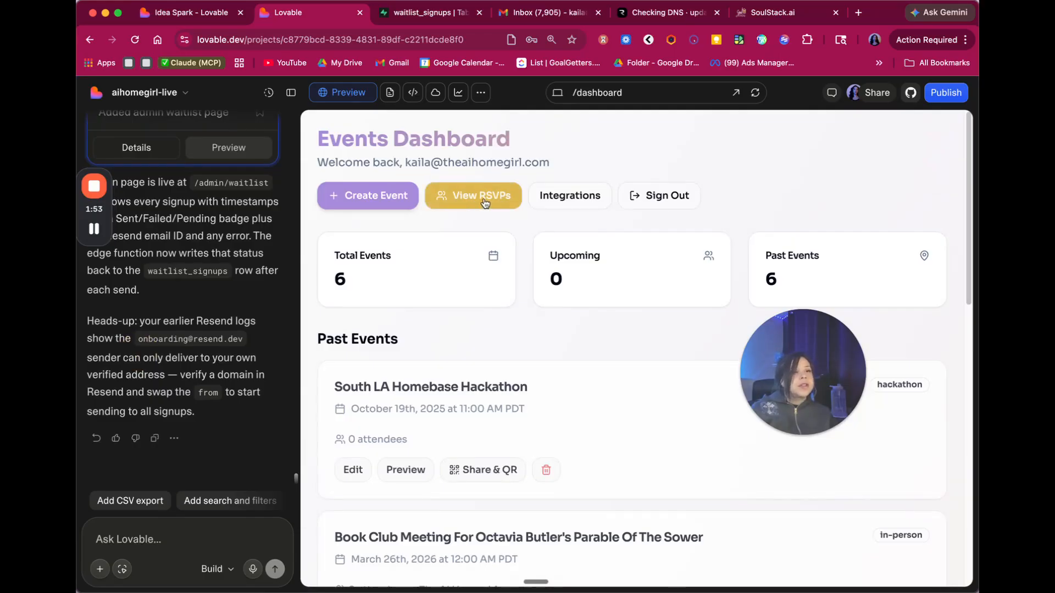
- Check the RSVP list, return to the Events Dashboard, then bring up the Resend domain page
{"action": "left_click", "coordinate": [466, 205]}
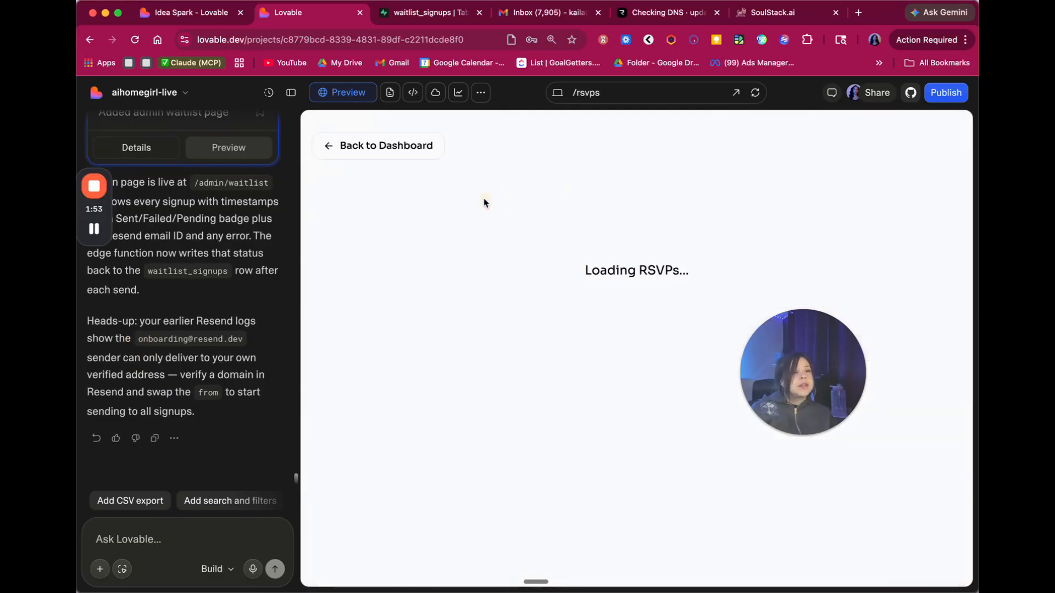
{"action": "left_click", "coordinate": [363, 137]}
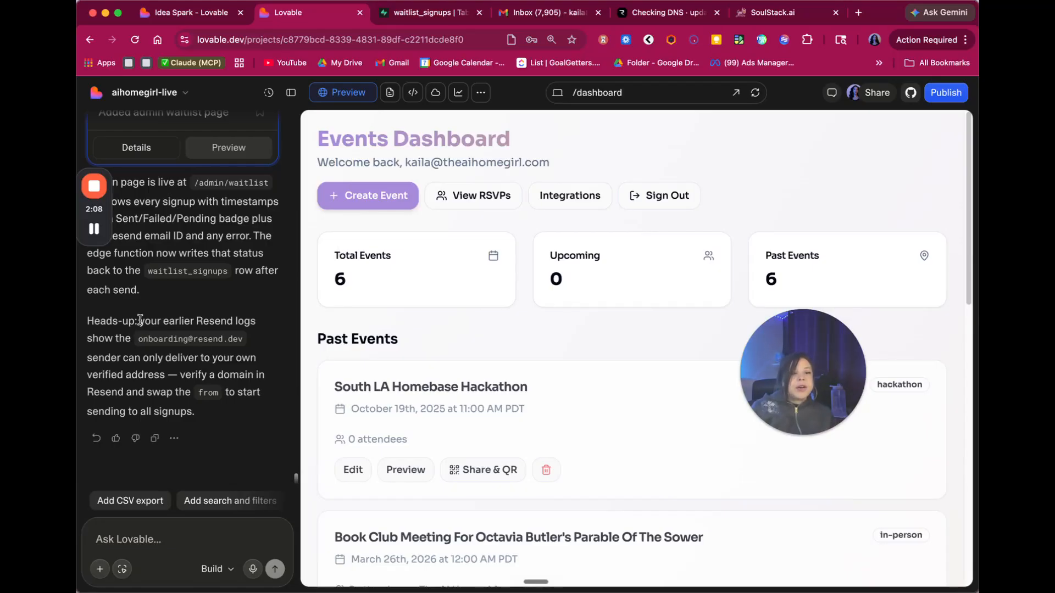
{"action": "left_click_drag", "start_coordinate": [140, 319], "coordinate": [255, 323]}
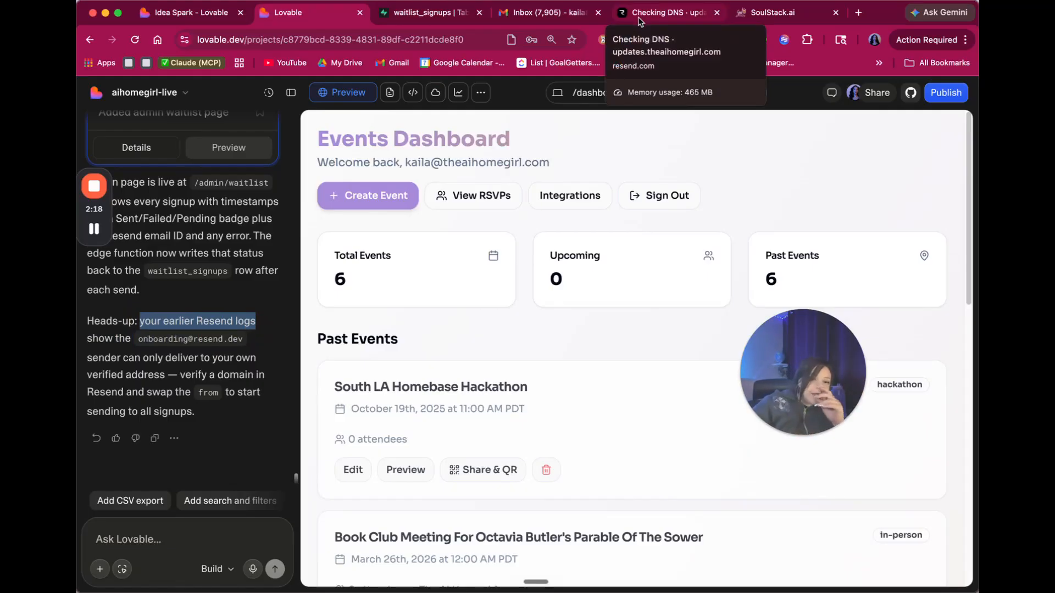
{"action": "left_click", "coordinate": [243, 384]}
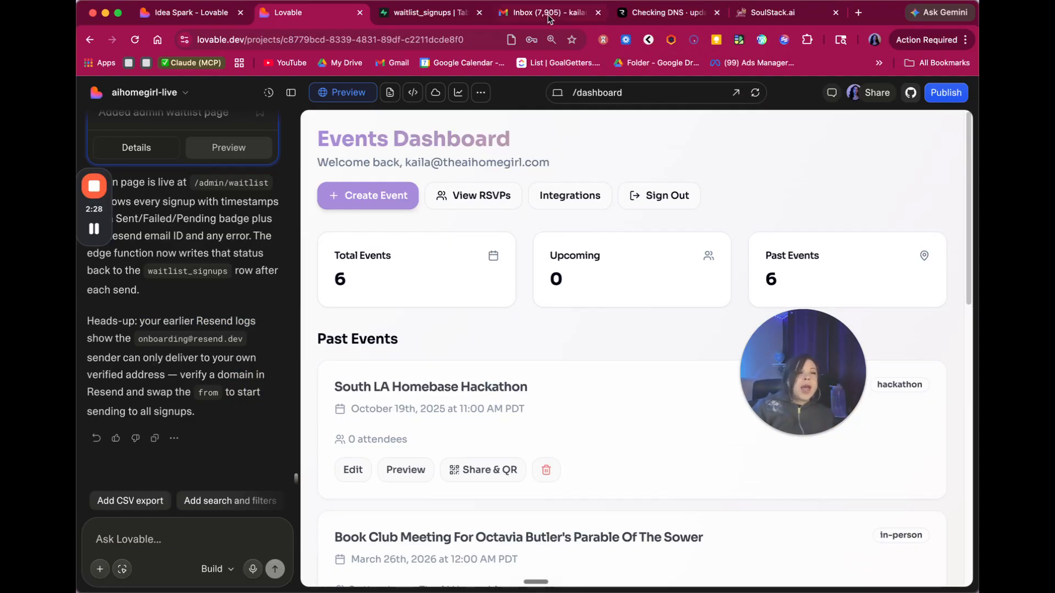
{"action": "left_click", "coordinate": [668, 13]}
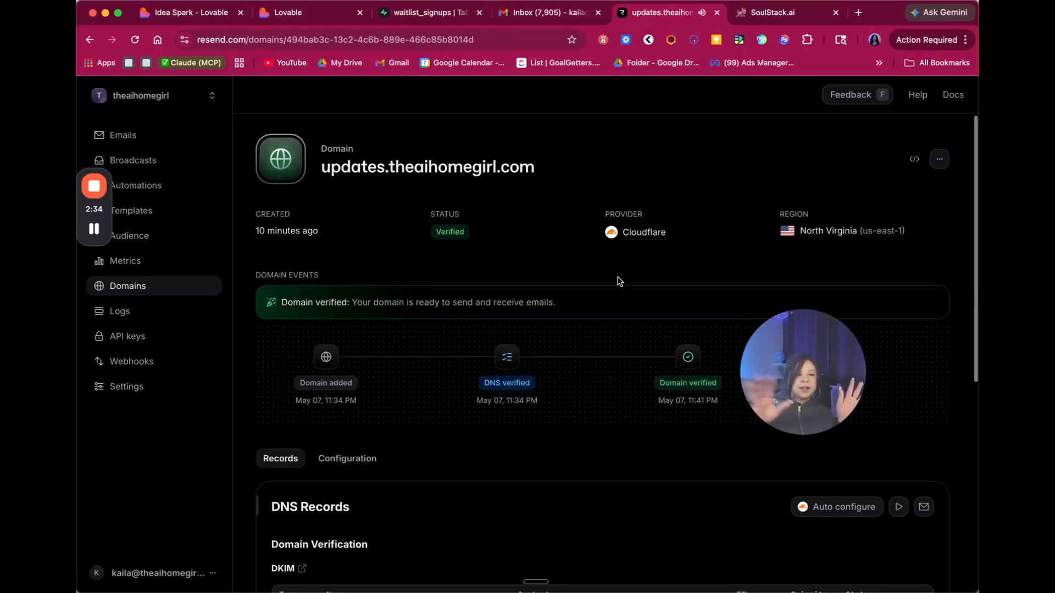
- Review the verified updates.theaihomegirl.com DNS records in Resend, then return to Lovable's chat box
{"action": "scroll", "coordinate": [619, 281], "scroll_direction": "down", "scroll_amount": 7}
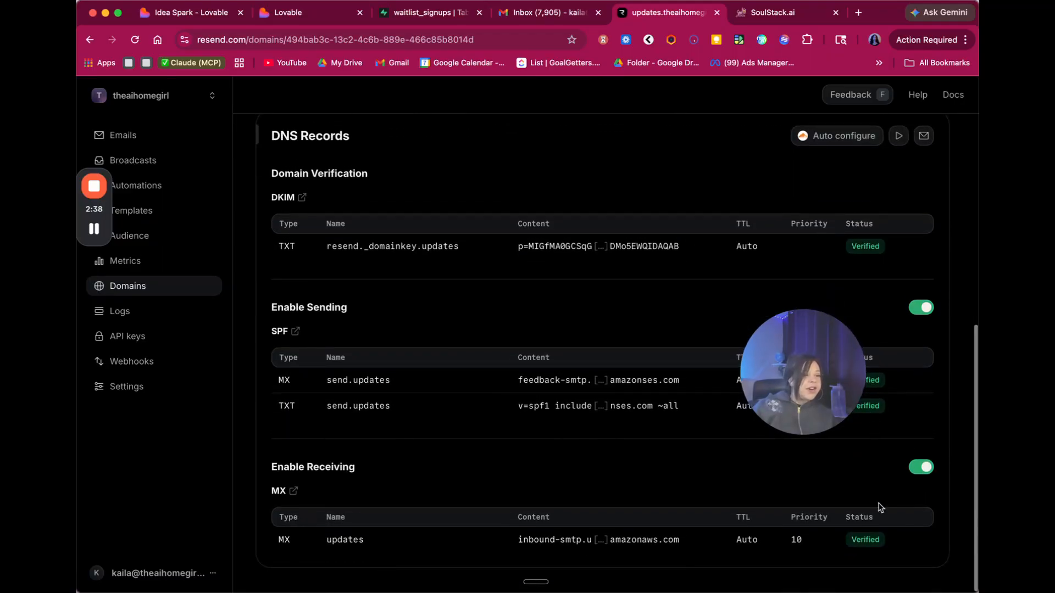
{"action": "left_click_drag", "start_coordinate": [815, 390], "coordinate": [875, 311]}
{"action": "scroll", "coordinate": [585, 325], "scroll_direction": "up", "scroll_amount": 7}
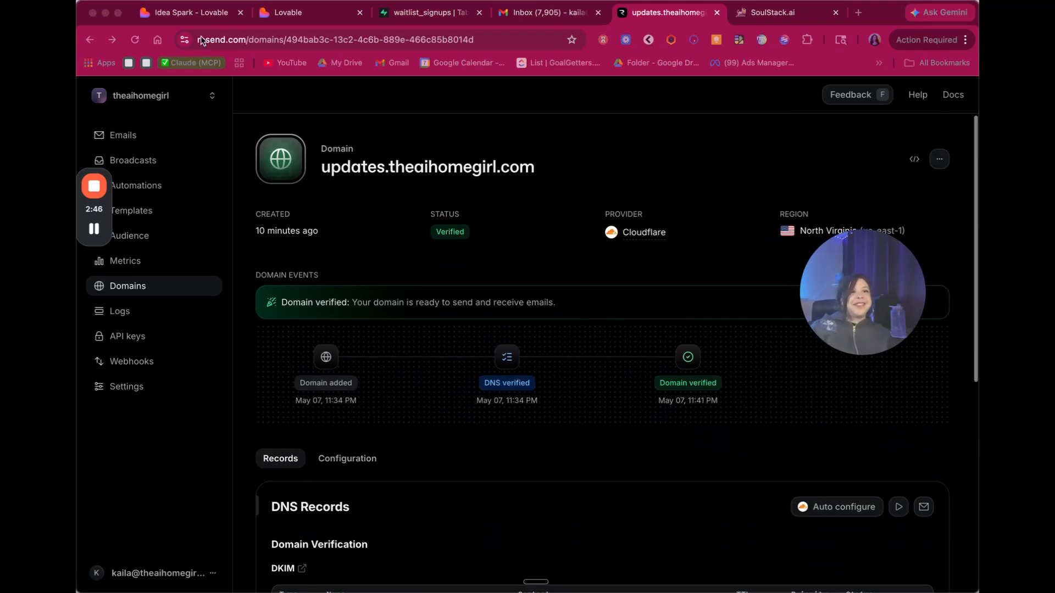
{"action": "left_click", "coordinate": [283, 13]}
{"action": "left_click", "coordinate": [179, 538]}
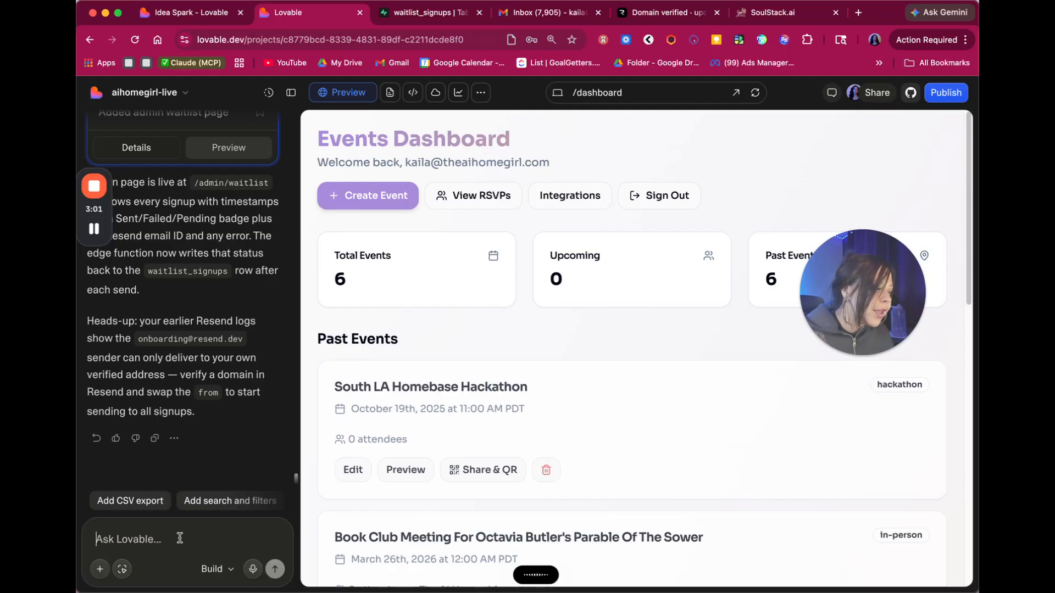
- Send the AI: 'I just fixed the error and verified my domain (updates.theaihomegirl.com), so I am ready to send.'
{"action": "type", "text": "I just fixed the error and verified my domain, so I am ready to send."}
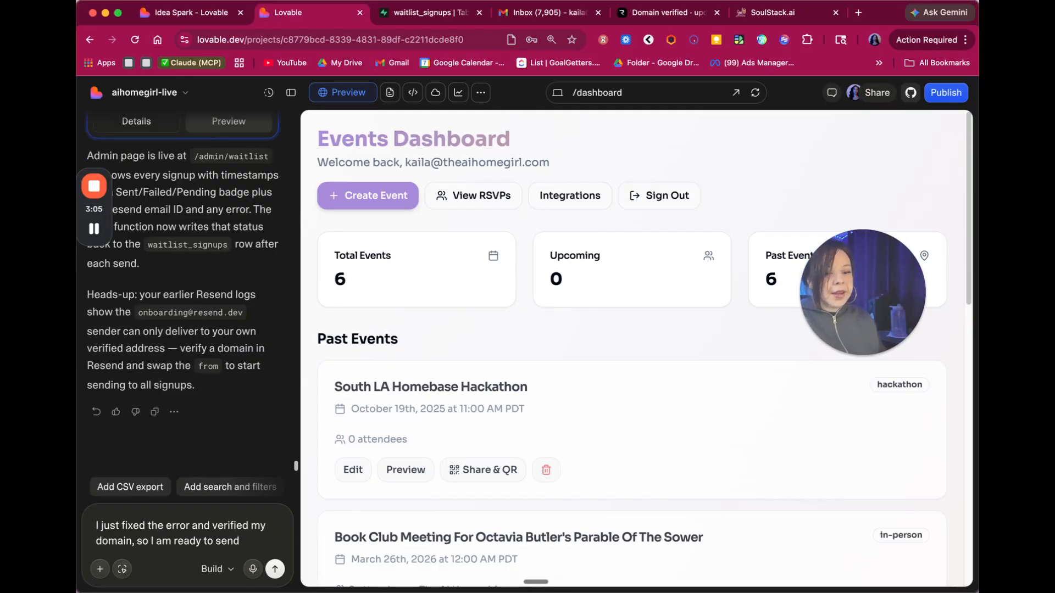
{"action": "left_click", "coordinate": [135, 540]}
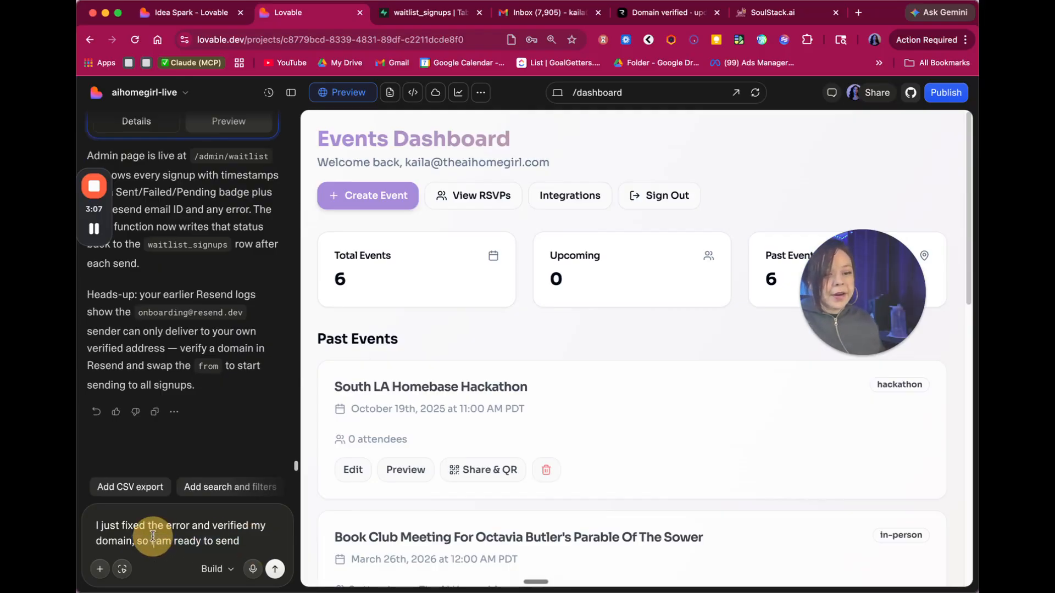
{"action": "type", "text": "(upg"}
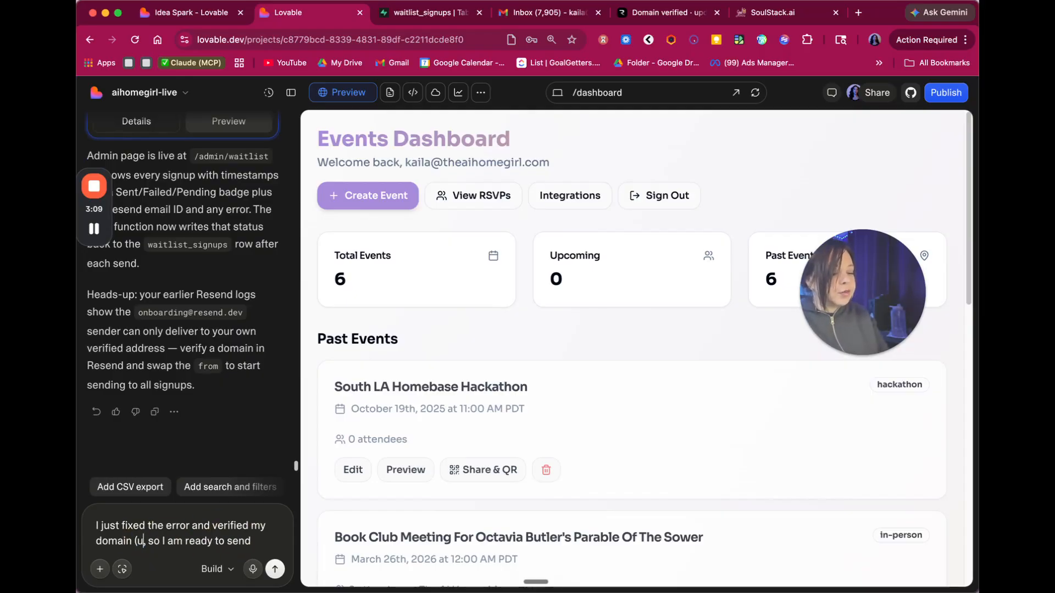
{"action": "key", "text": "BackSpace"}
{"action": "key", "text": "BackSpace"}
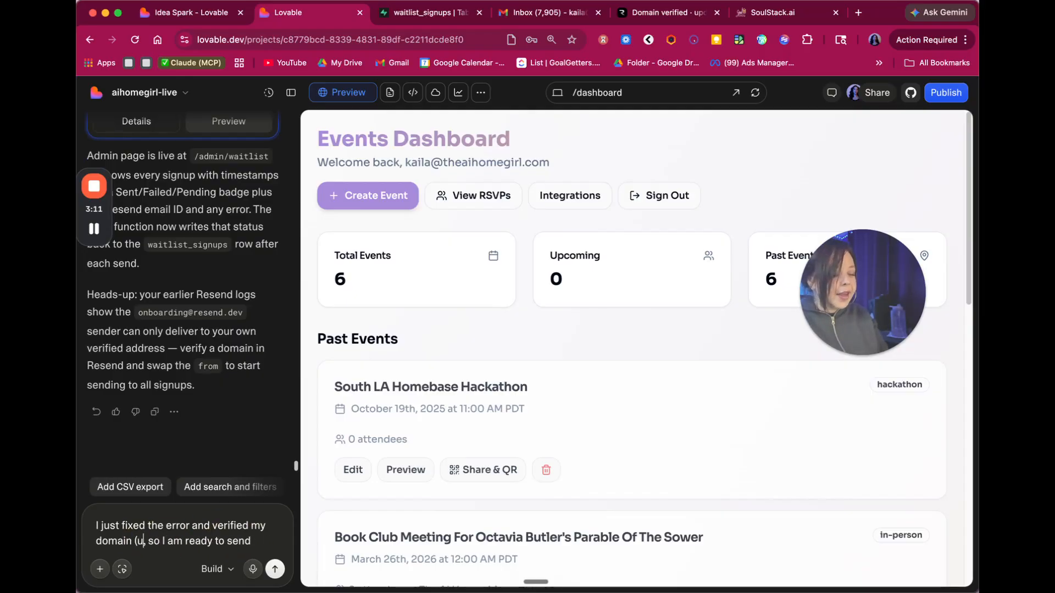
{"action": "type", "text": "pdates.theaihom"}
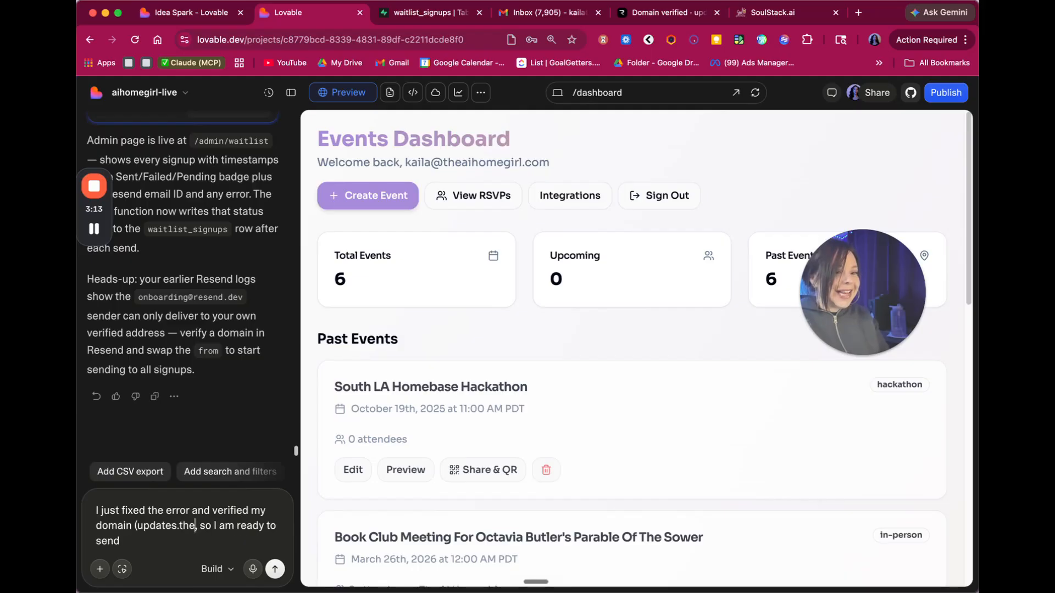
{"action": "type", "text": "egirl.com"}
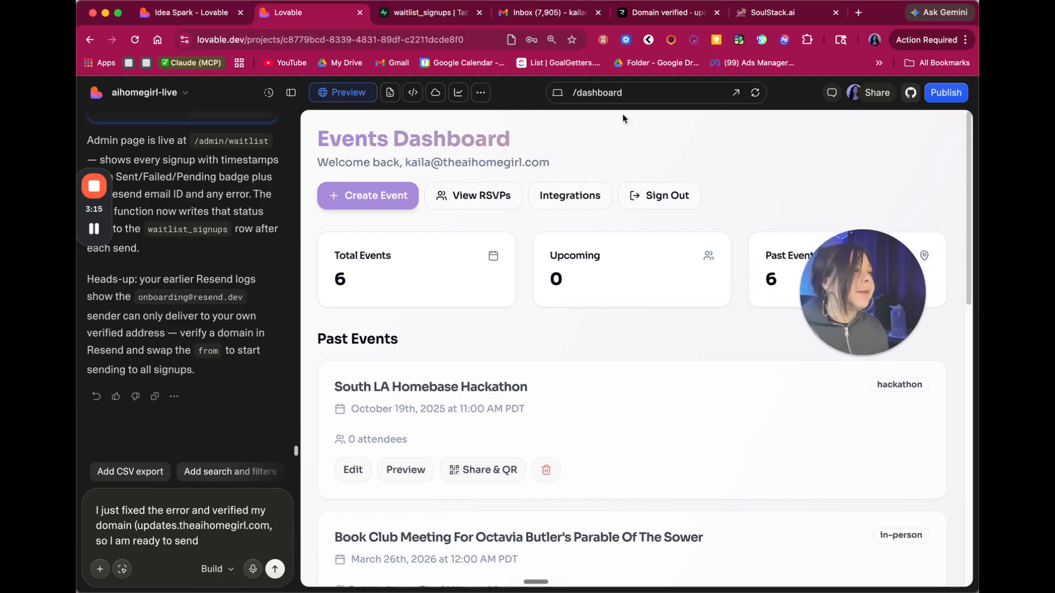
{"action": "left_click", "coordinate": [651, 18]}
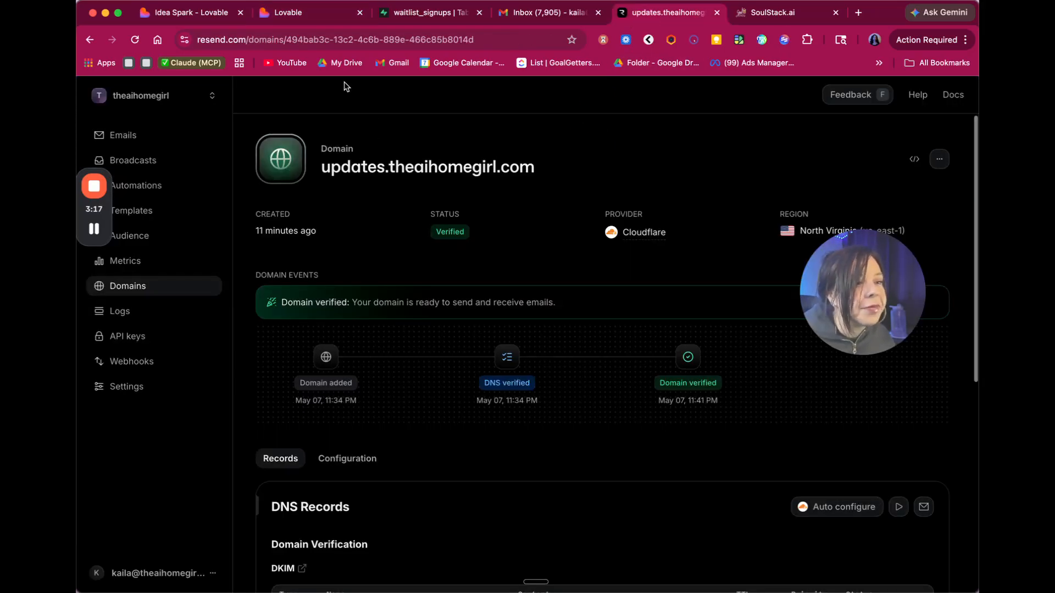
{"action": "left_click", "coordinate": [298, 17]}
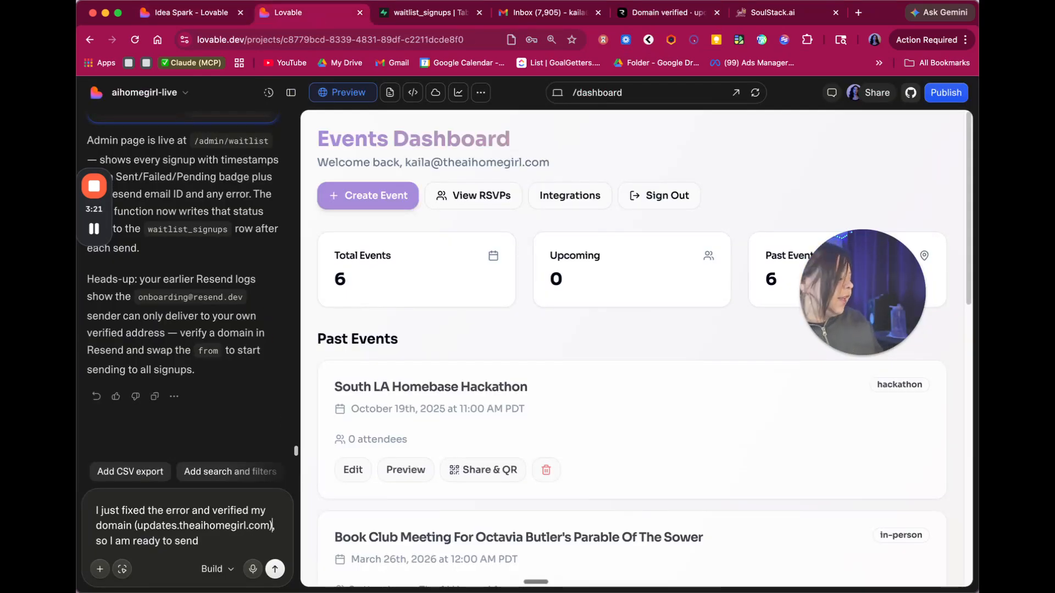
{"action": "key", "text": "Return"}
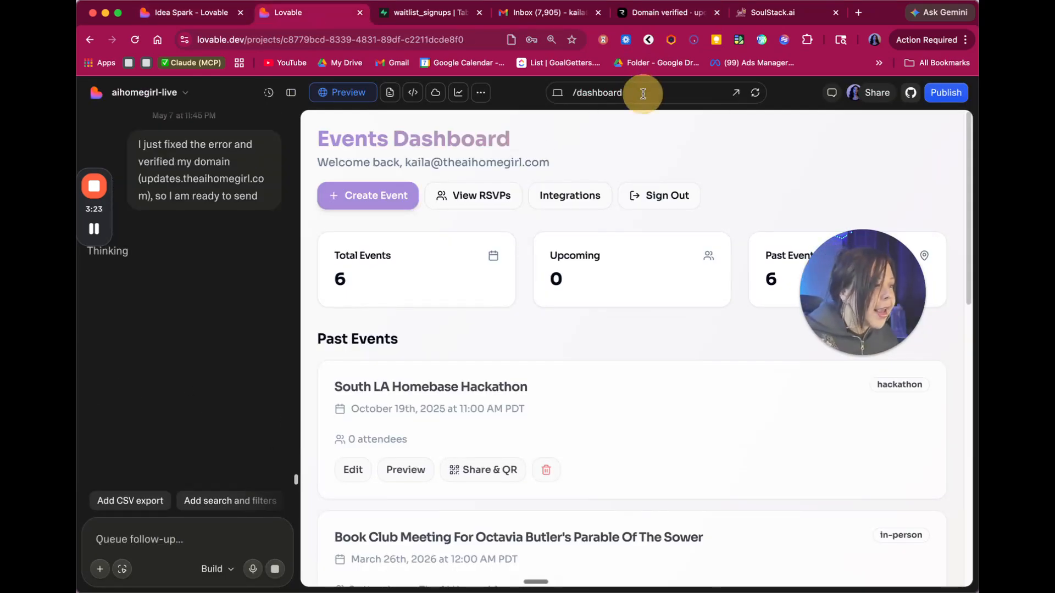
- Open the preview's admin page, clear its signed-in session, then go to the Supabase waitlist_signups table
{"action": "left_click", "coordinate": [643, 94]}
{"action": "left_click", "coordinate": [623, 277]}
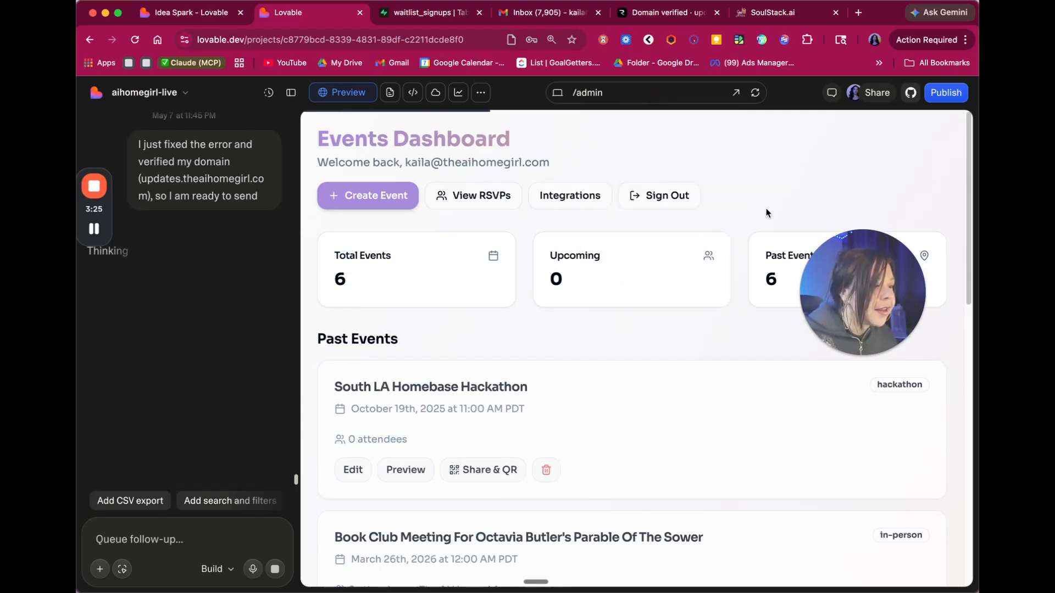
{"action": "left_click_drag", "start_coordinate": [872, 326], "coordinate": [871, 170]}
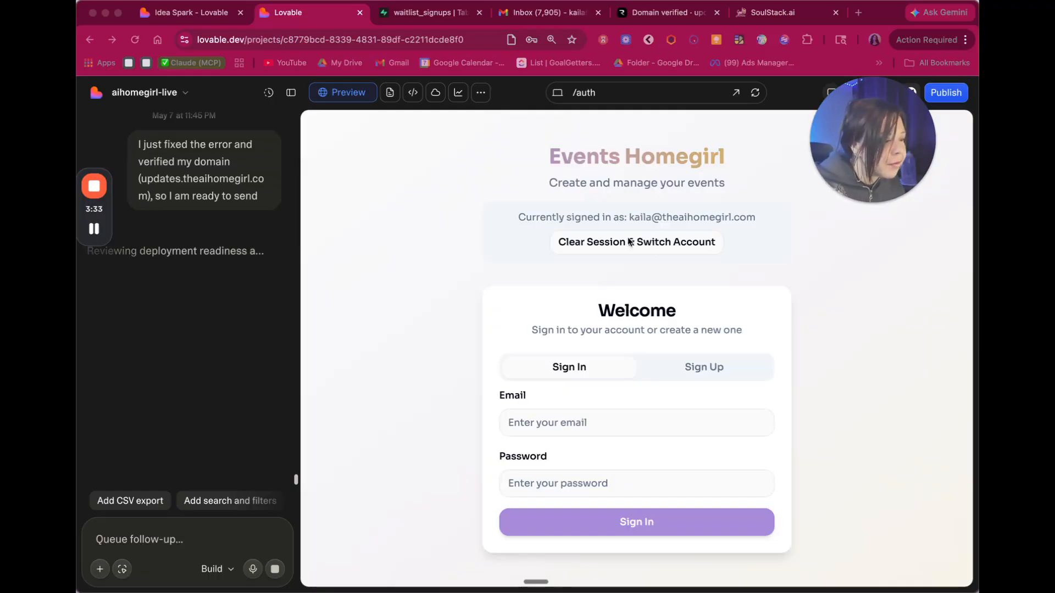
{"action": "left_click", "coordinate": [663, 240]}
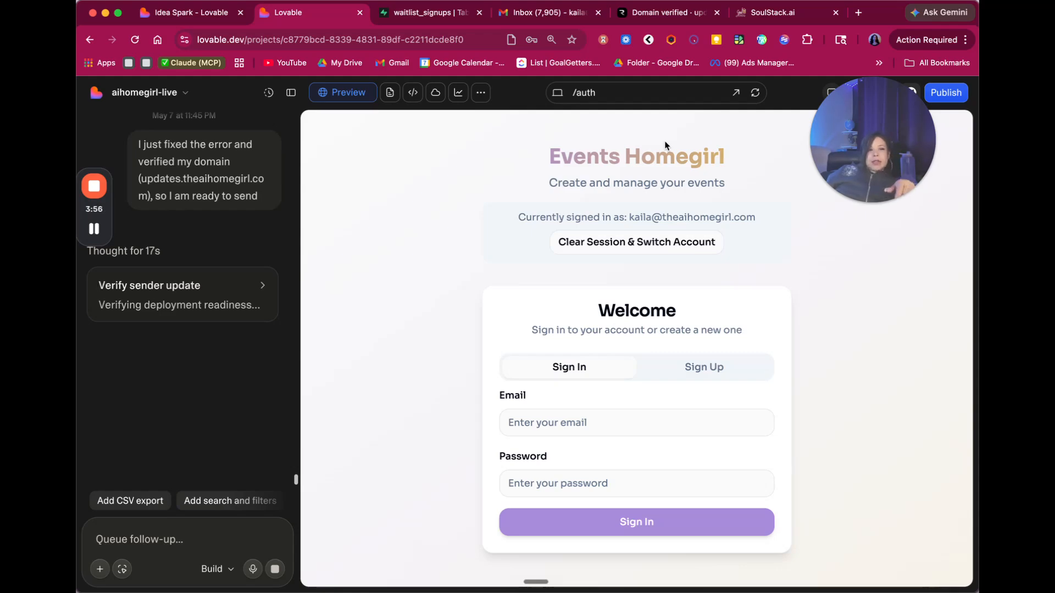
{"action": "left_click", "coordinate": [418, 13]}
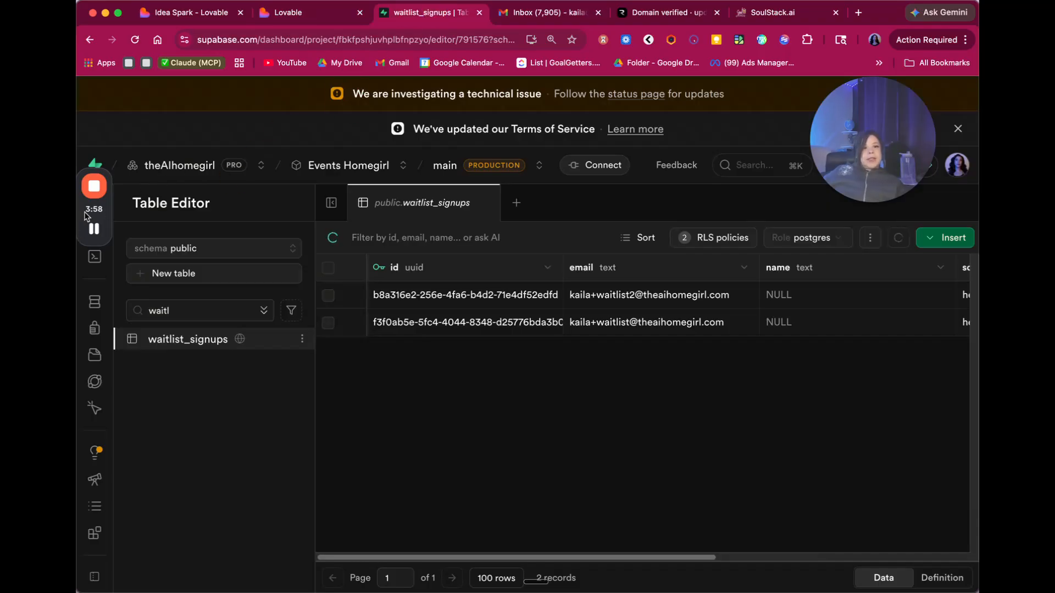
- Start a new blank query in Supabase's SQL Editor, then switch back to Lovable
{"action": "left_click_drag", "start_coordinate": [87, 216], "coordinate": [102, 1]}
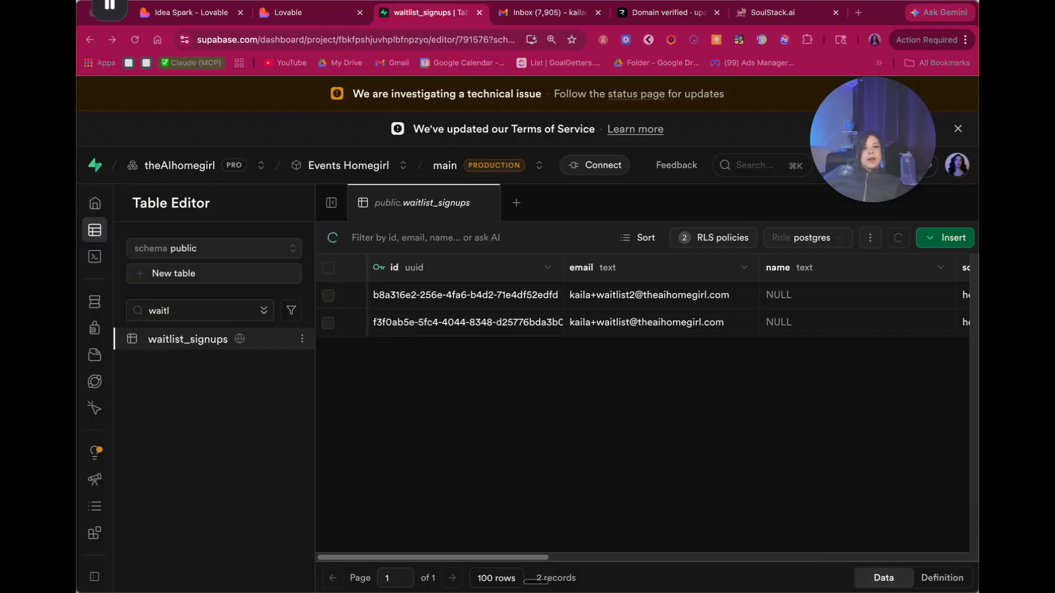
{"action": "left_click", "coordinate": [94, 257]}
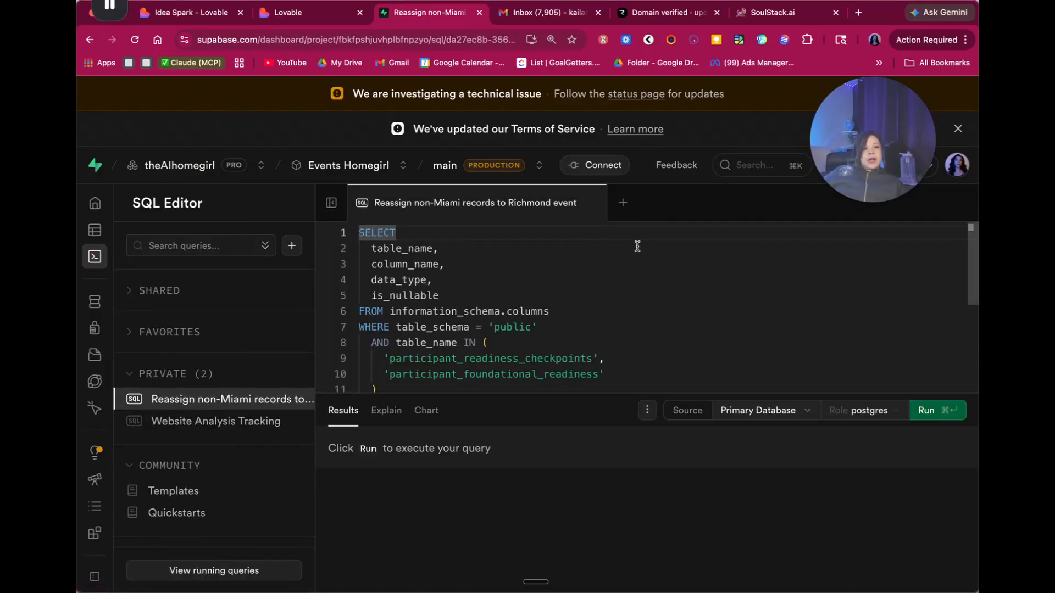
{"action": "left_click", "coordinate": [593, 203]}
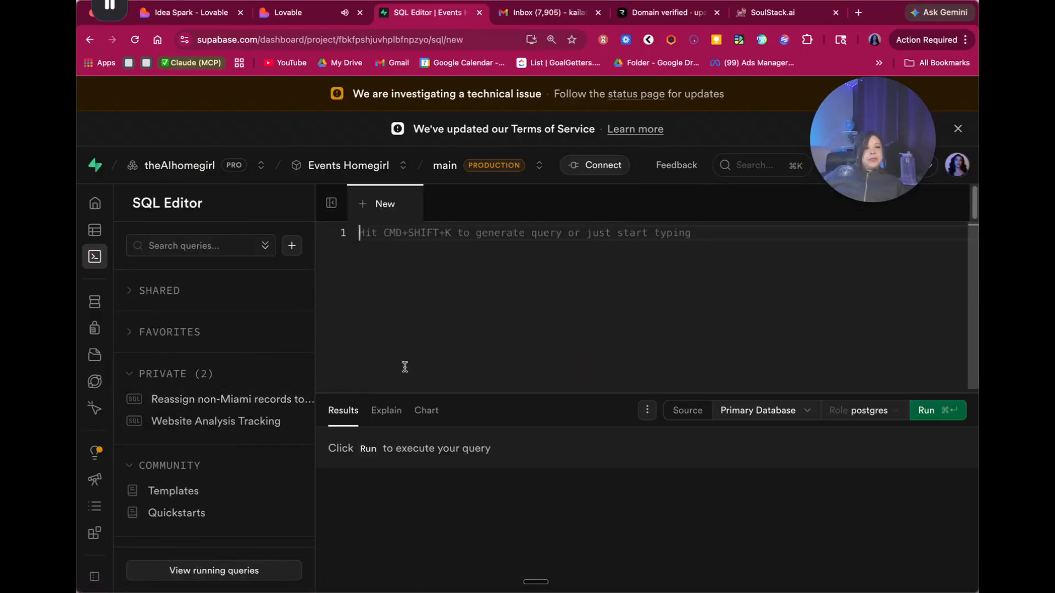
{"action": "left_click", "coordinate": [317, 18]}
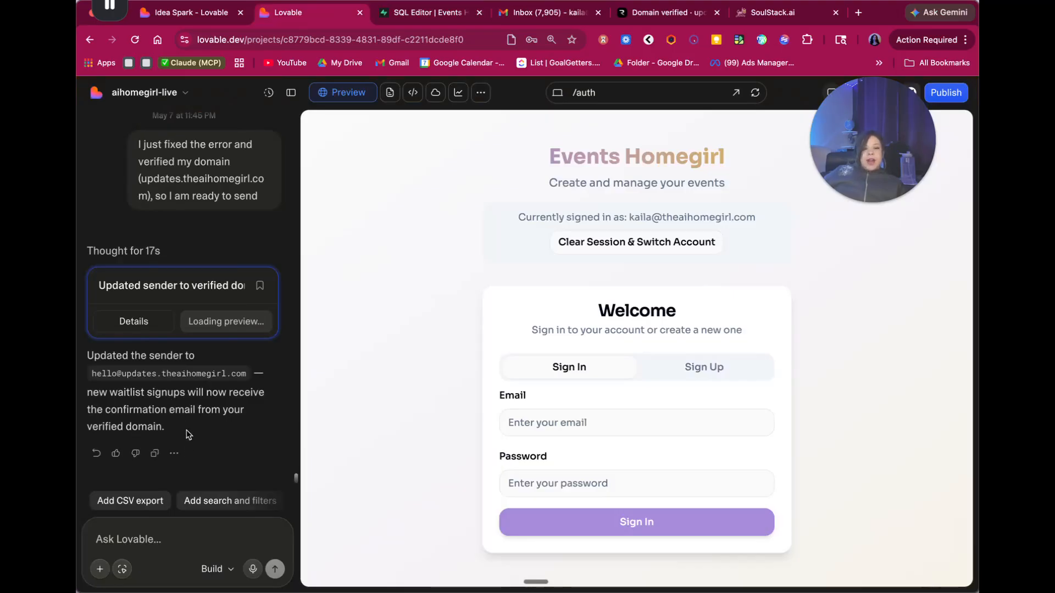
- Switch the preview to the / route and reload it
{"action": "left_click", "coordinate": [139, 539]}
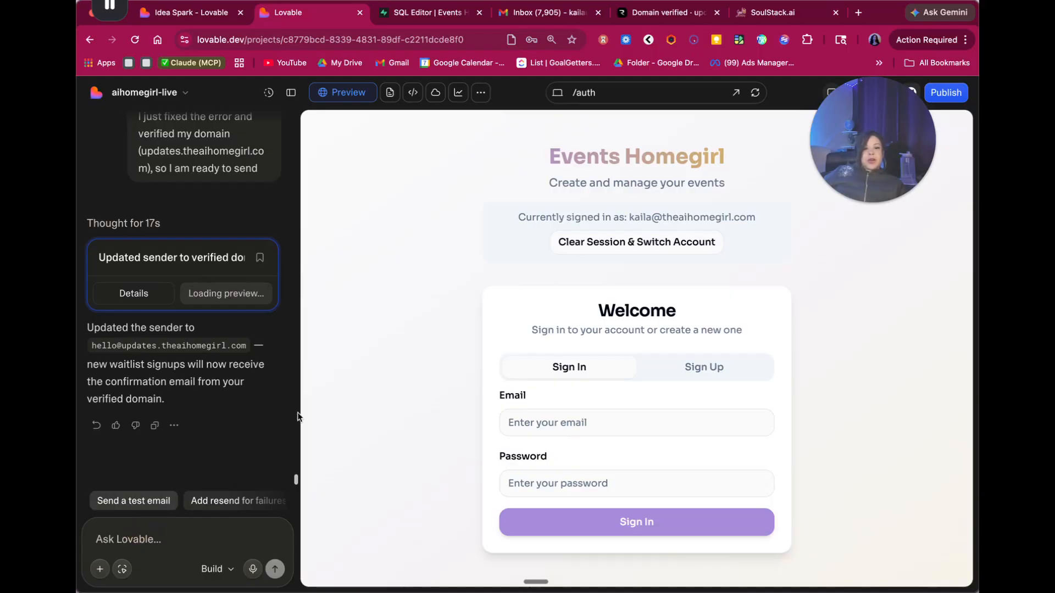
{"action": "left_click", "coordinate": [609, 94]}
{"action": "scroll", "coordinate": [619, 204], "scroll_direction": "up", "scroll_amount": 5}
{"action": "left_click", "coordinate": [596, 122]}
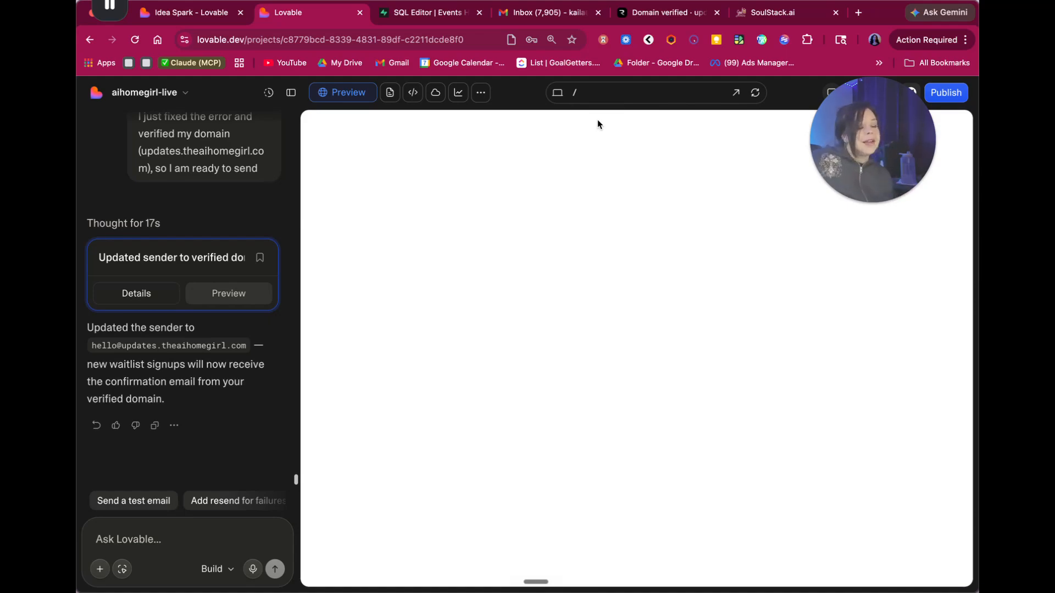
{"action": "left_click", "coordinate": [870, 158]}
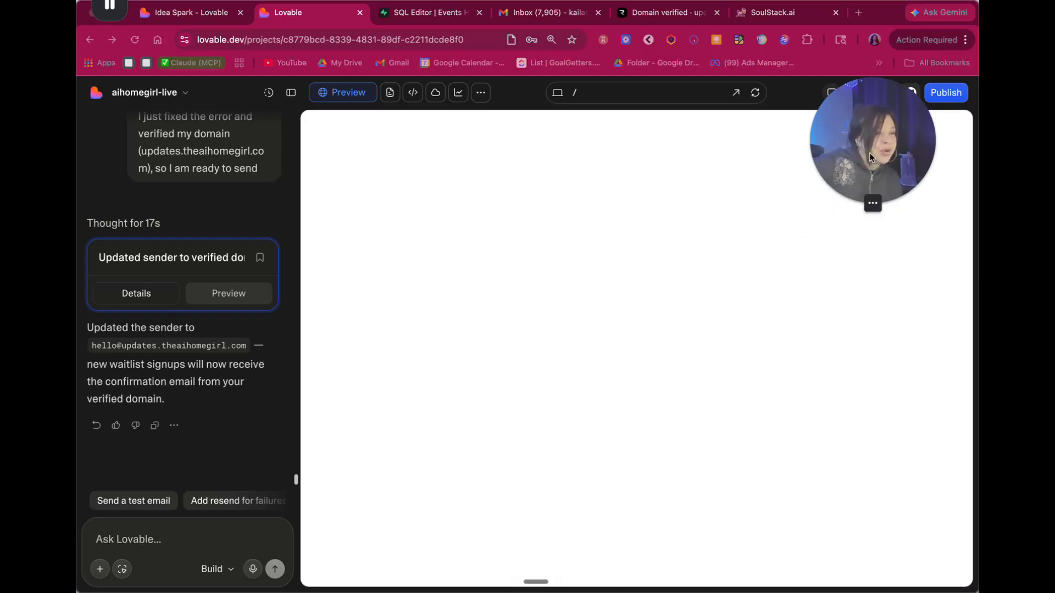
{"action": "left_click_drag", "start_coordinate": [870, 158], "coordinate": [270, 152]}
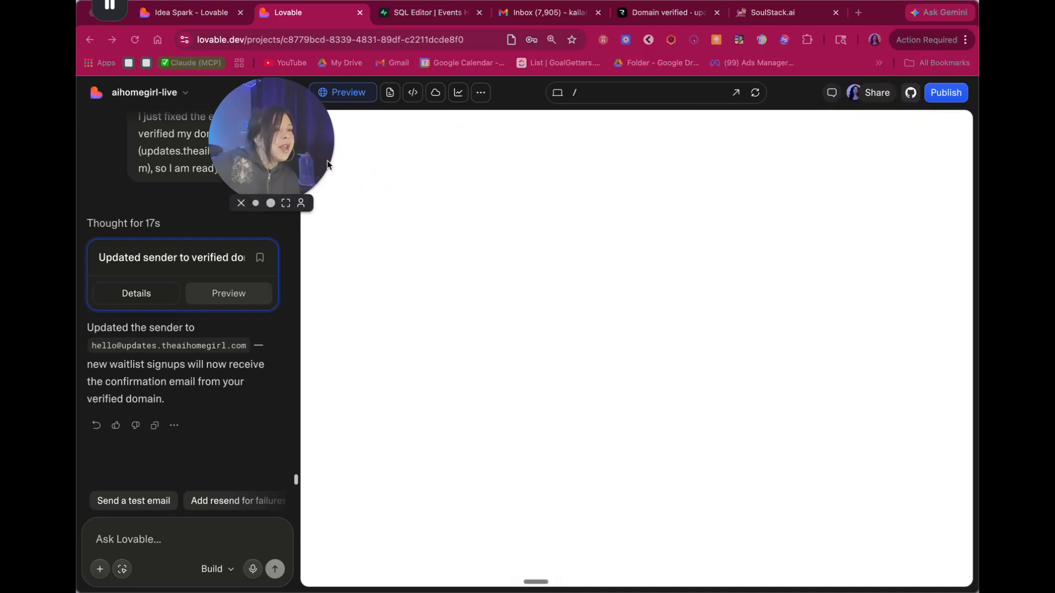
{"action": "left_click", "coordinate": [755, 92]}
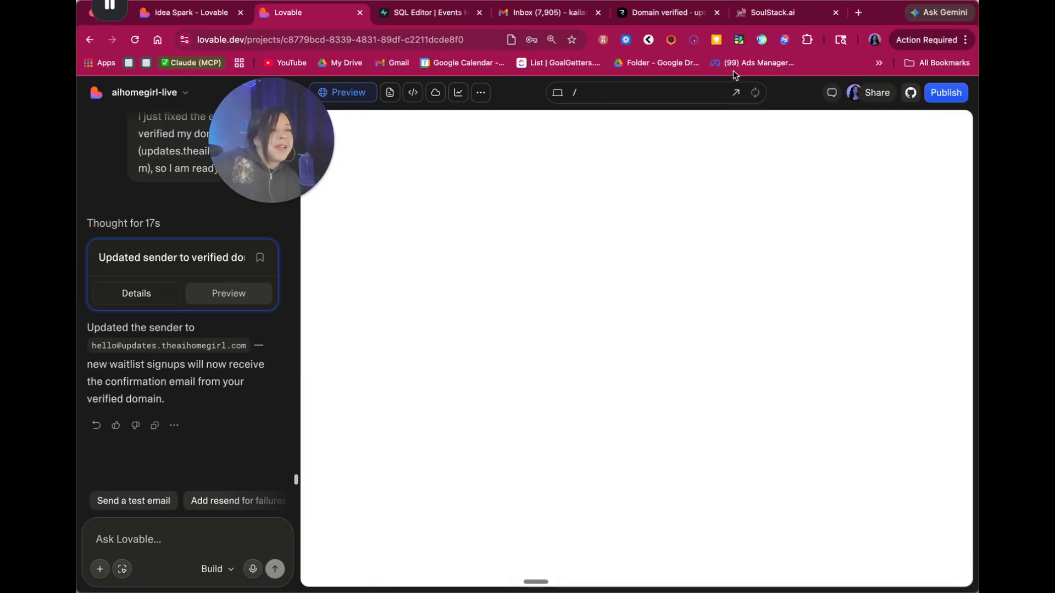
- Reload the preview onto the Events Dashboard and sign out
{"action": "left_click_drag", "start_coordinate": [273, 147], "coordinate": [279, 182]}
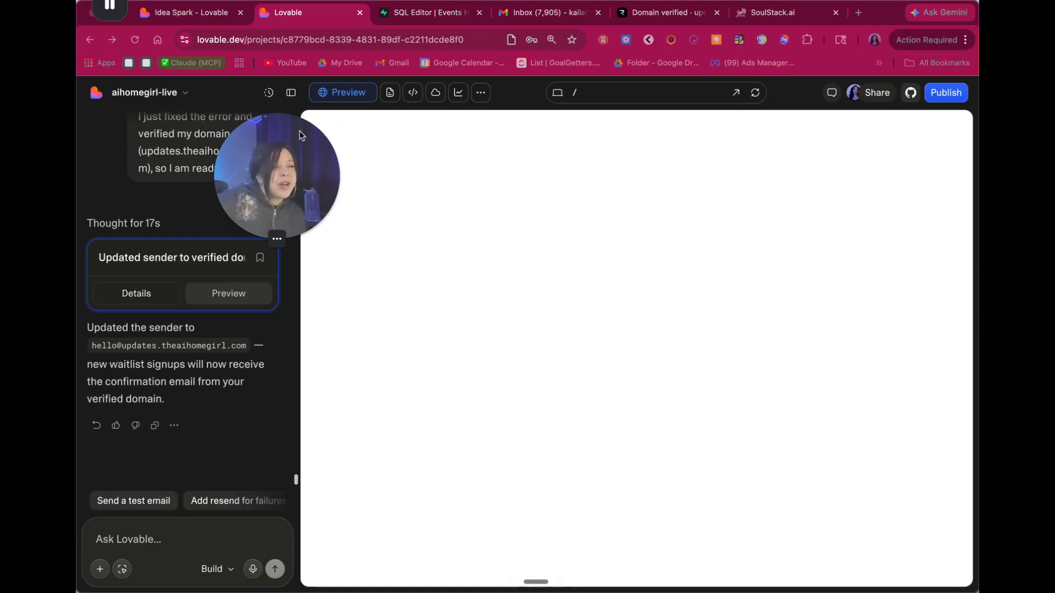
{"action": "left_click", "coordinate": [536, 169]}
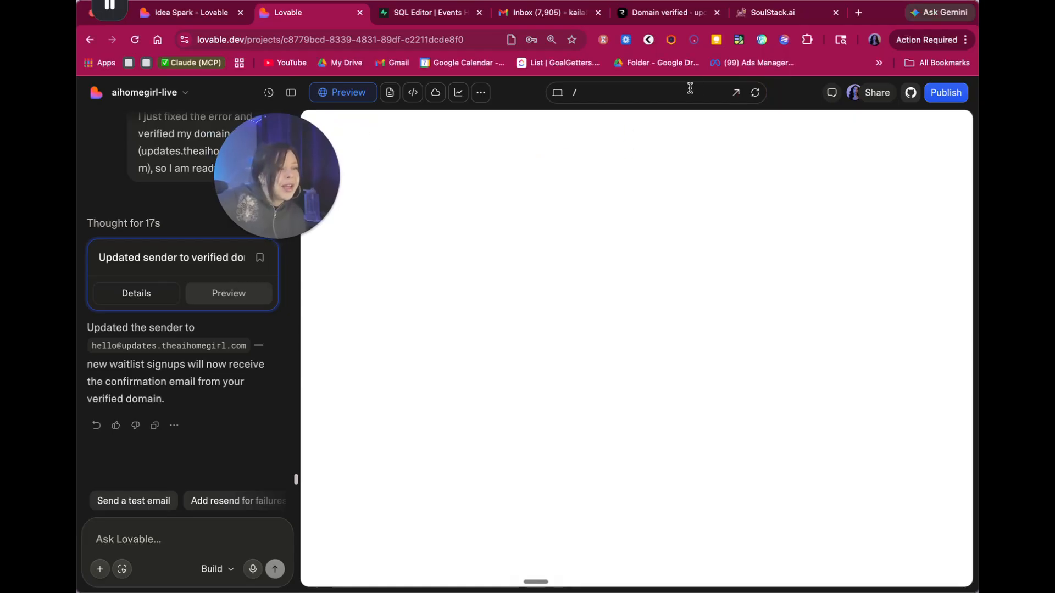
{"action": "left_click", "coordinate": [756, 93]}
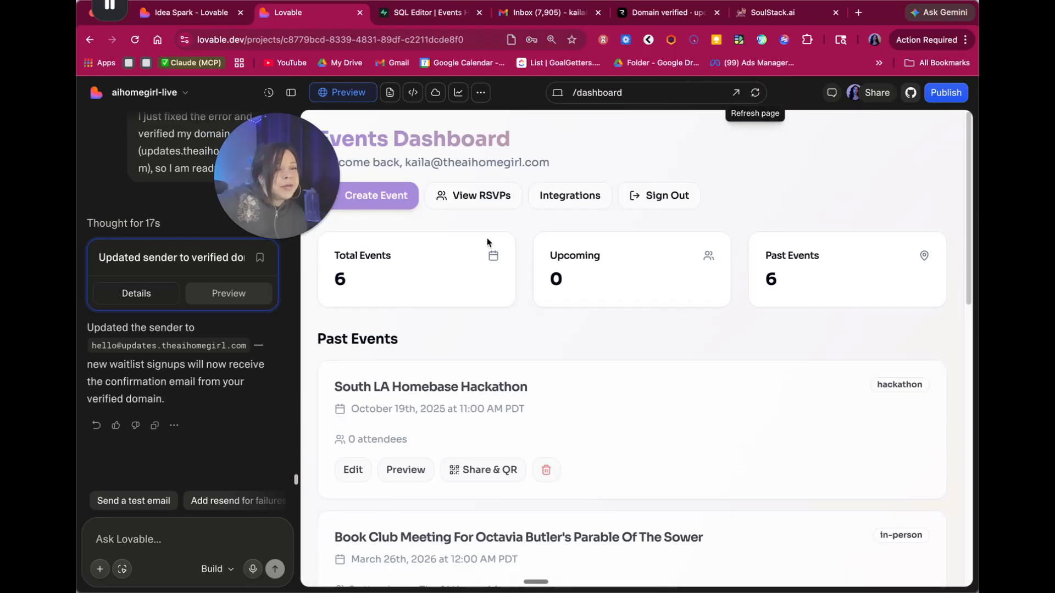
{"action": "left_click", "coordinate": [670, 196]}
- Join the waitlist on the / landing page with a new test email address and get 'You're in!'
{"action": "left_click", "coordinate": [648, 94]}
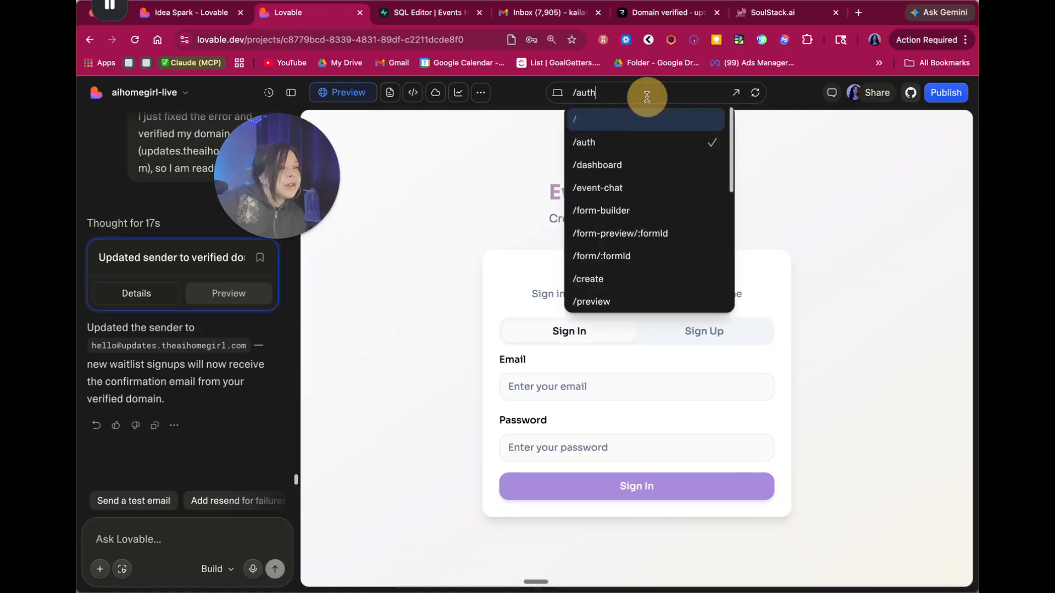
{"action": "left_click", "coordinate": [587, 117]}
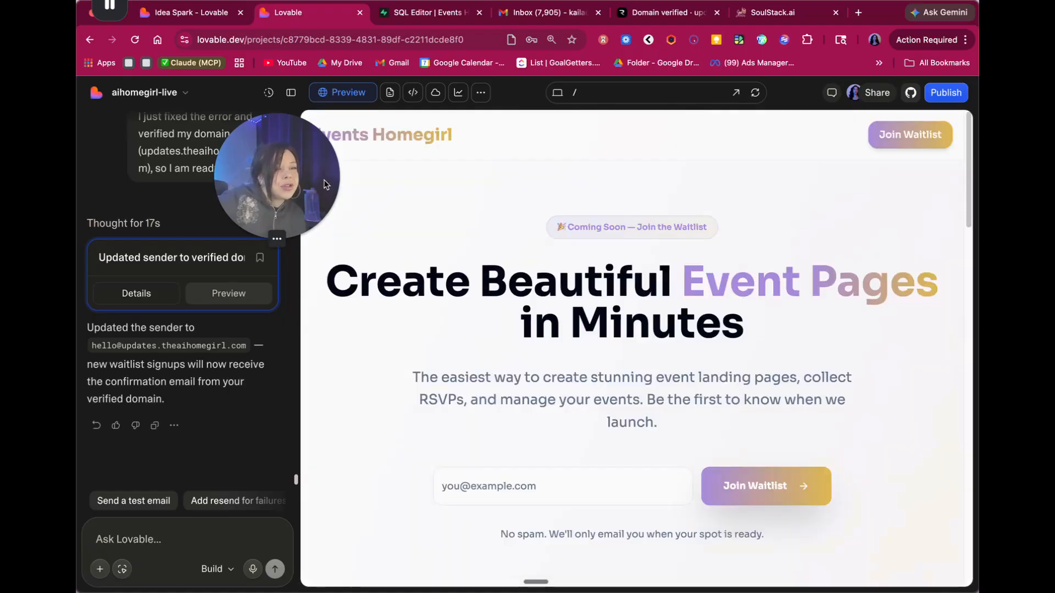
{"action": "left_click", "coordinate": [525, 470]}
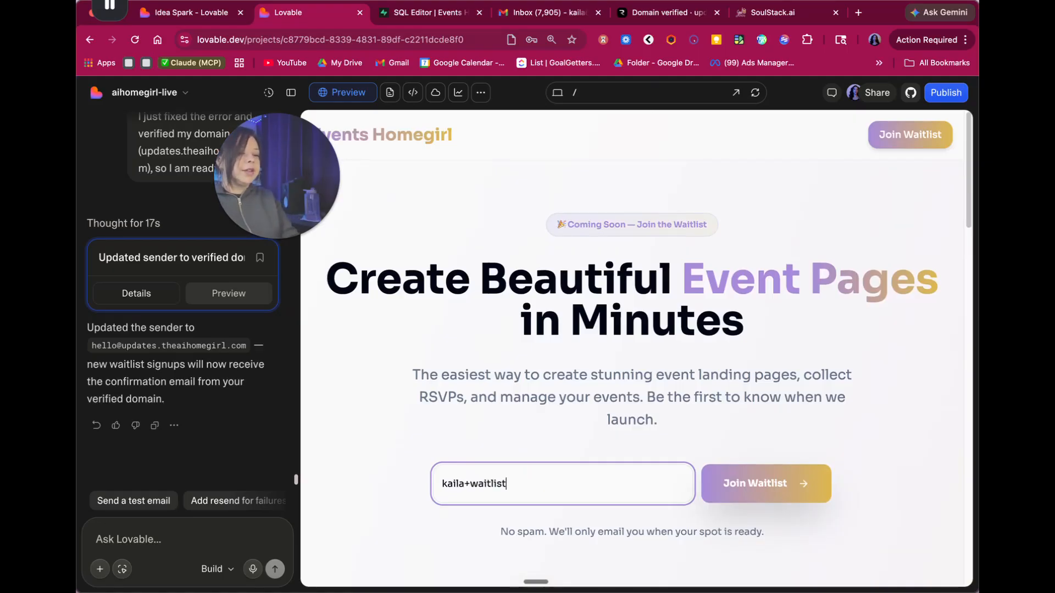
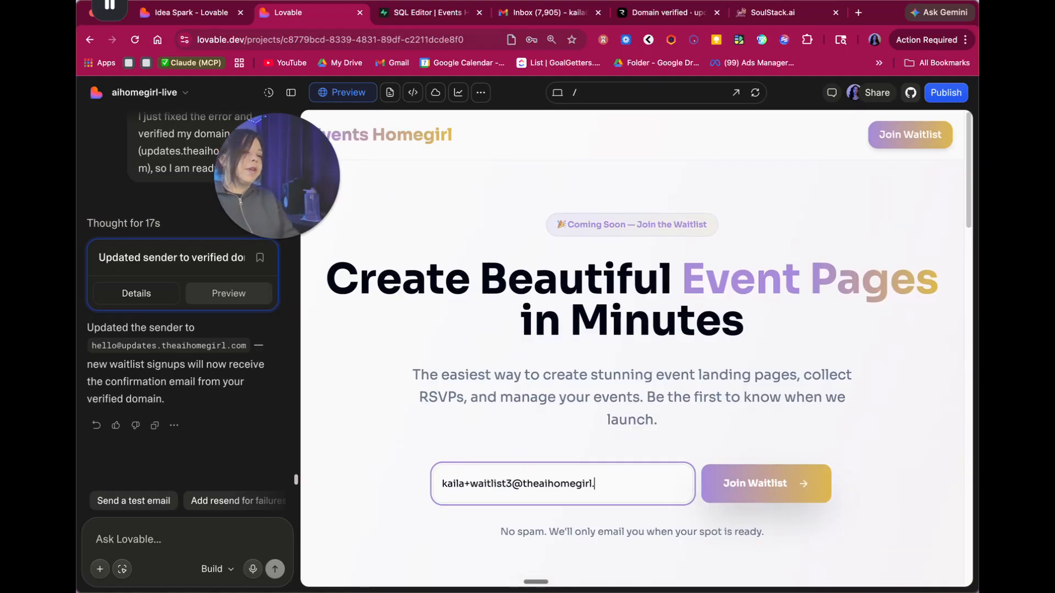
{"action": "key", "text": "Return"}
{"action": "scroll", "coordinate": [614, 453], "scroll_direction": "down", "scroll_amount": 1}
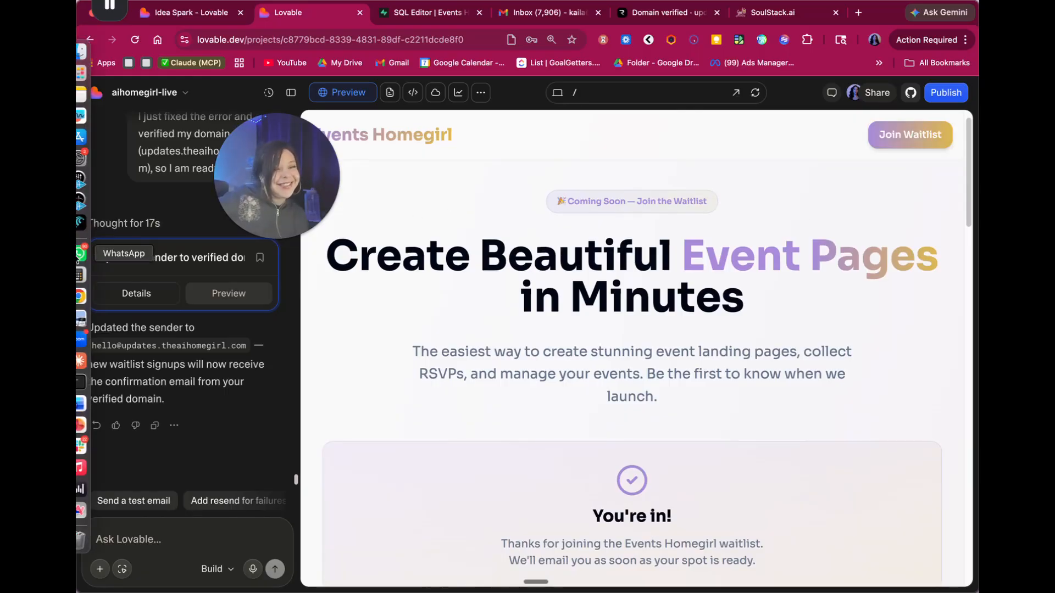
{"action": "left_click_drag", "start_coordinate": [265, 186], "coordinate": [322, 251]}
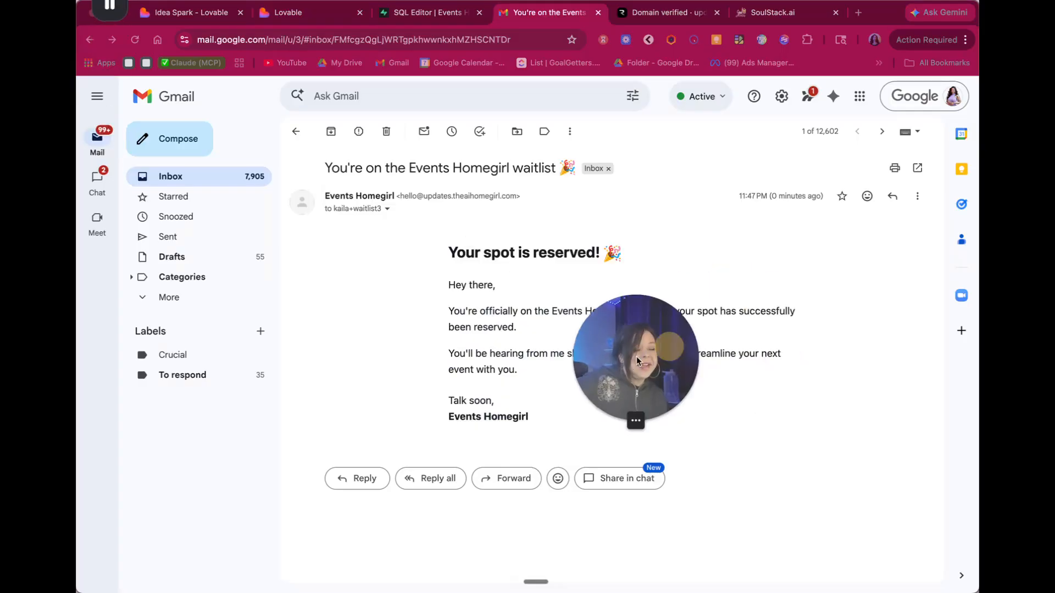
- Read the 'You're on the Events Homegirl waitlist' email from updates.theaihomegirl.com, then switch to Resend
{"action": "left_click_drag", "start_coordinate": [638, 360], "coordinate": [195, 324]}
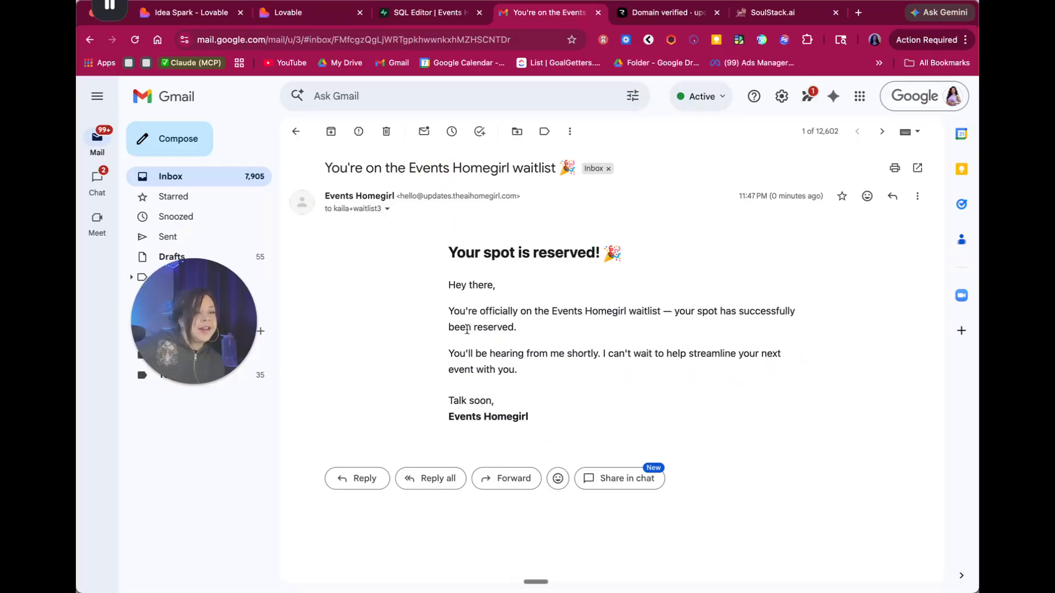
{"action": "left_click_drag", "start_coordinate": [673, 309], "coordinate": [662, 308]}
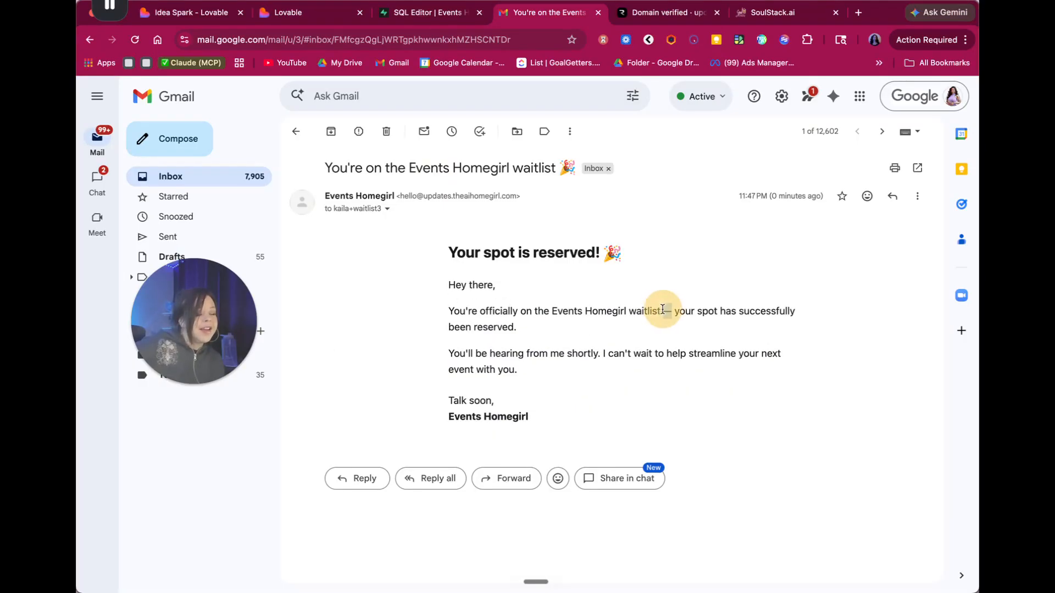
{"action": "left_click", "coordinate": [658, 310]}
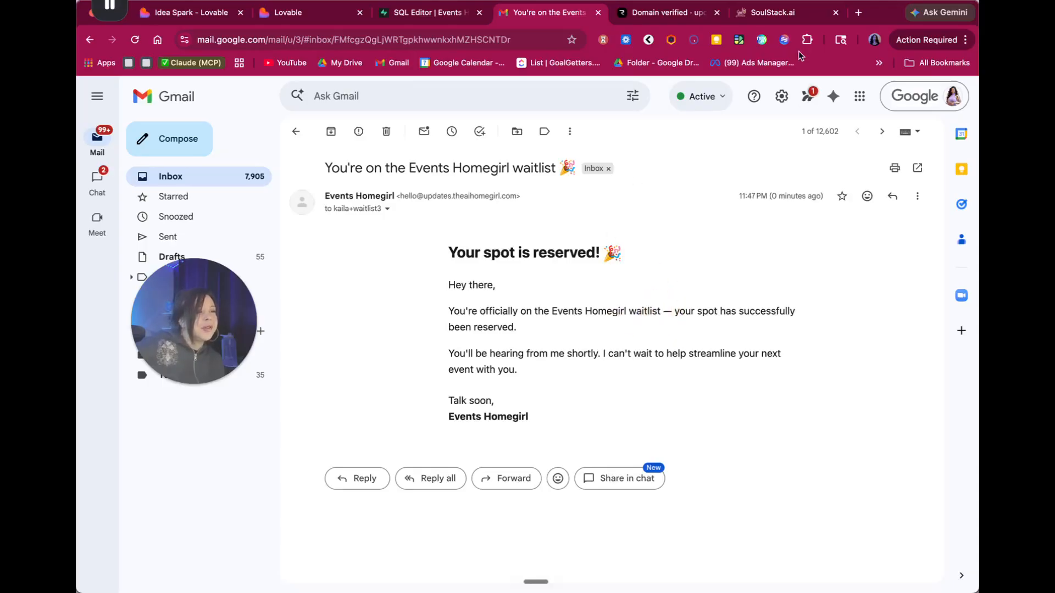
{"action": "left_click", "coordinate": [650, 22]}
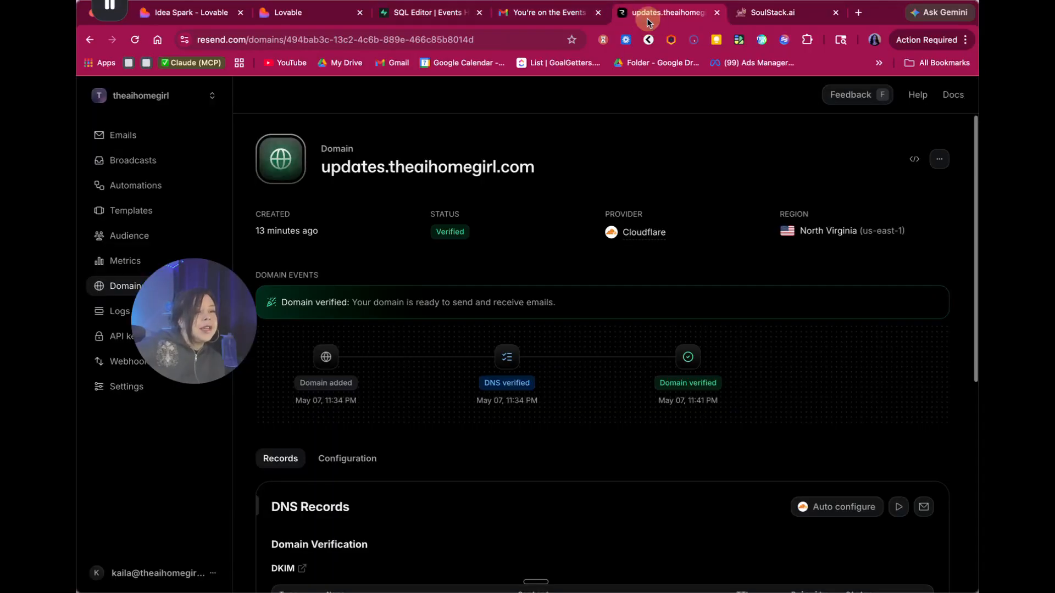
- Browse Resend's Emails, Broadcasts, Automations and Templates pages, then return to the Lovable editor
{"action": "left_click", "coordinate": [153, 138]}
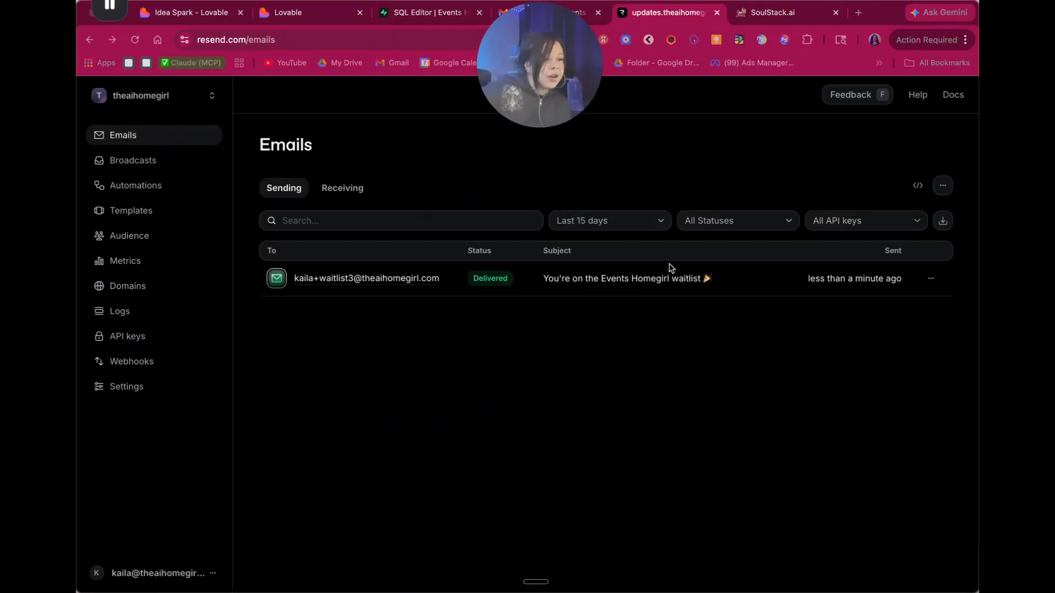
{"action": "left_click", "coordinate": [124, 160]}
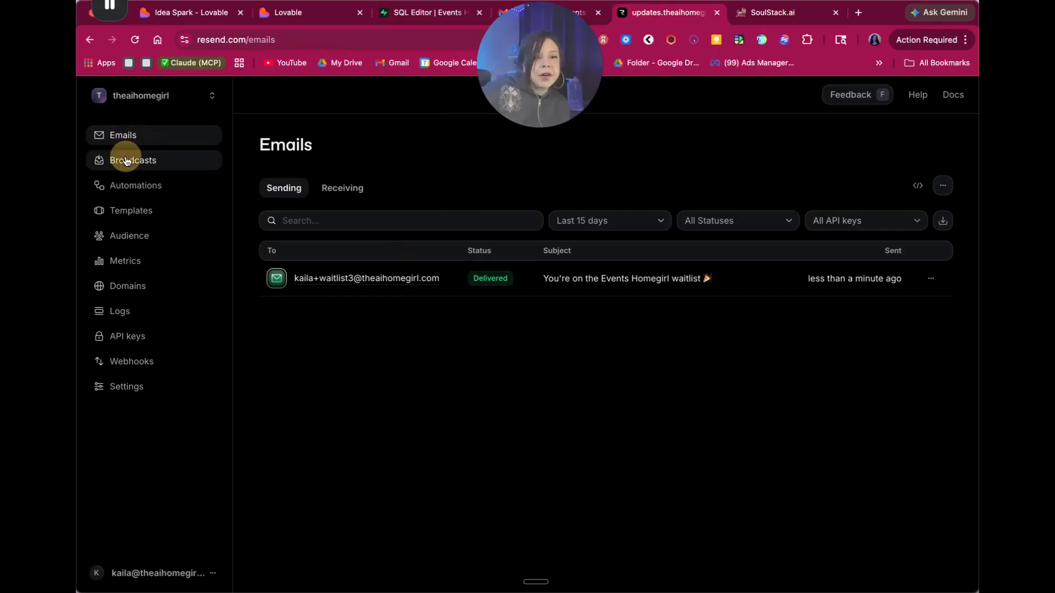
{"action": "left_click", "coordinate": [130, 186]}
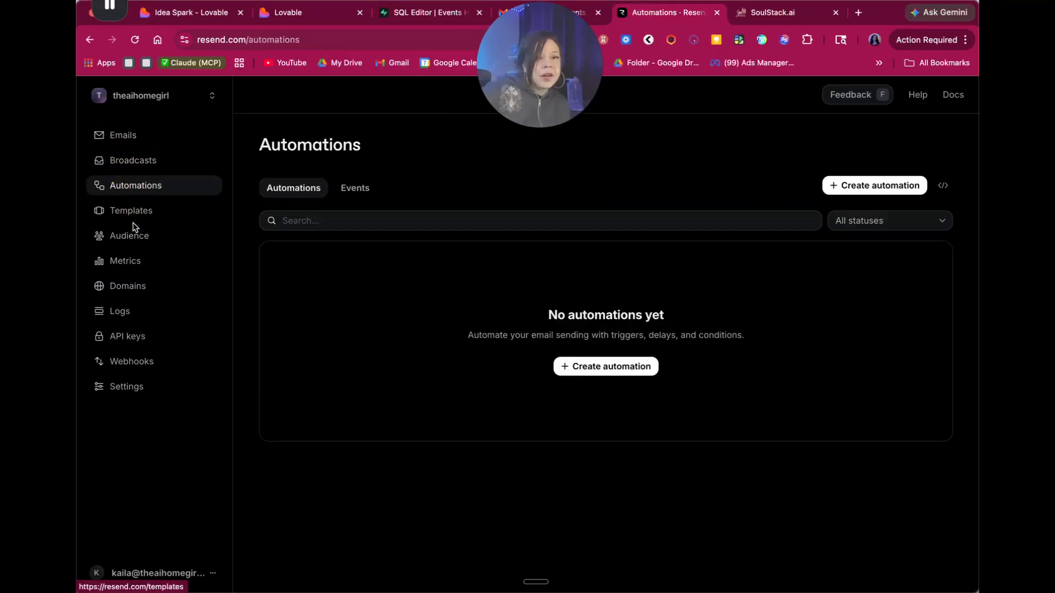
{"action": "left_click", "coordinate": [130, 211]}
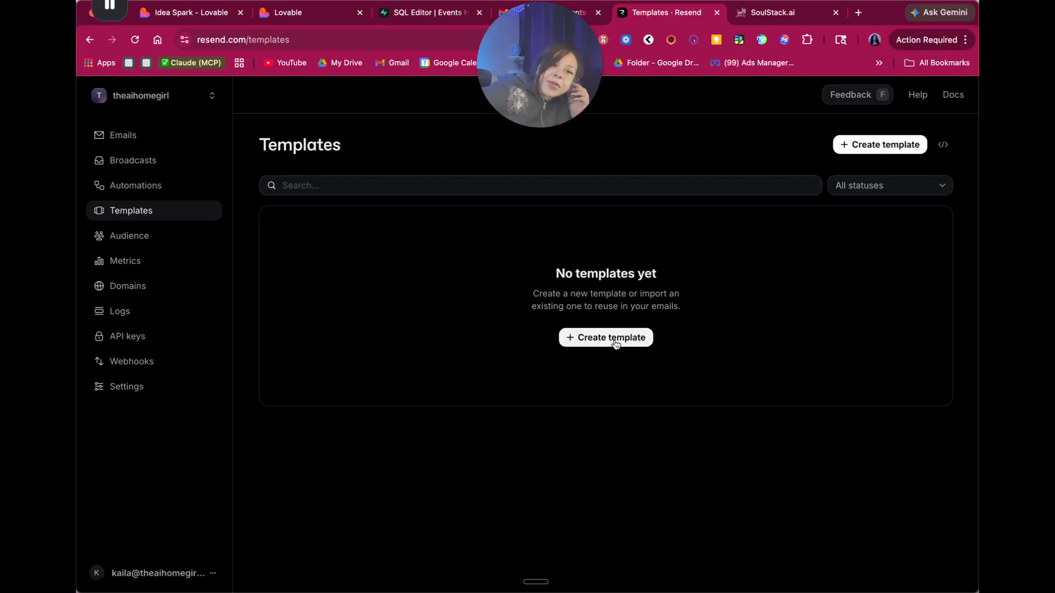
{"action": "left_click", "coordinate": [166, 160]}
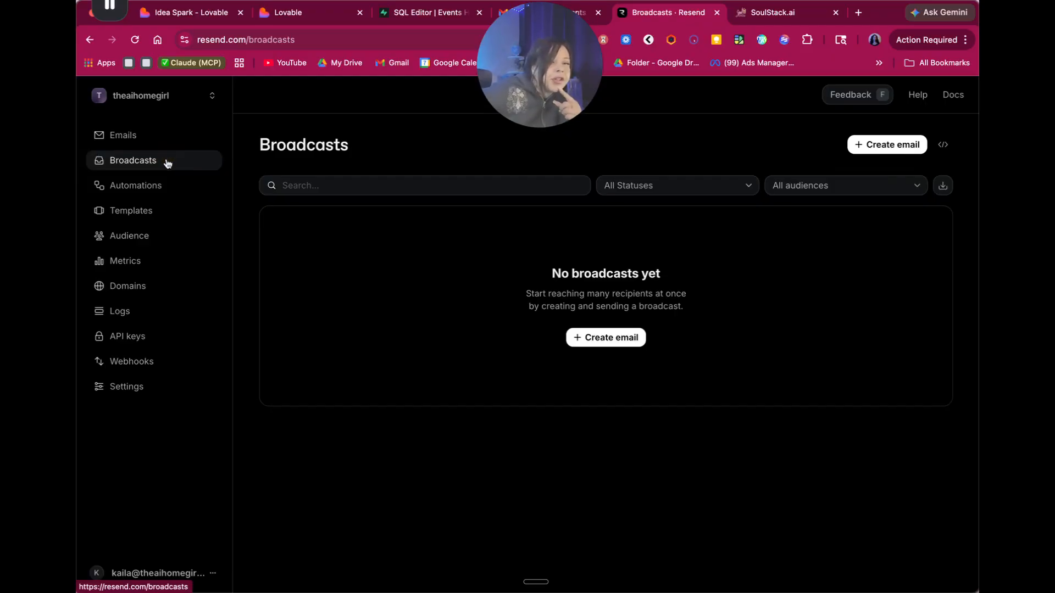
{"action": "mouse_move", "coordinate": [515, 115]}
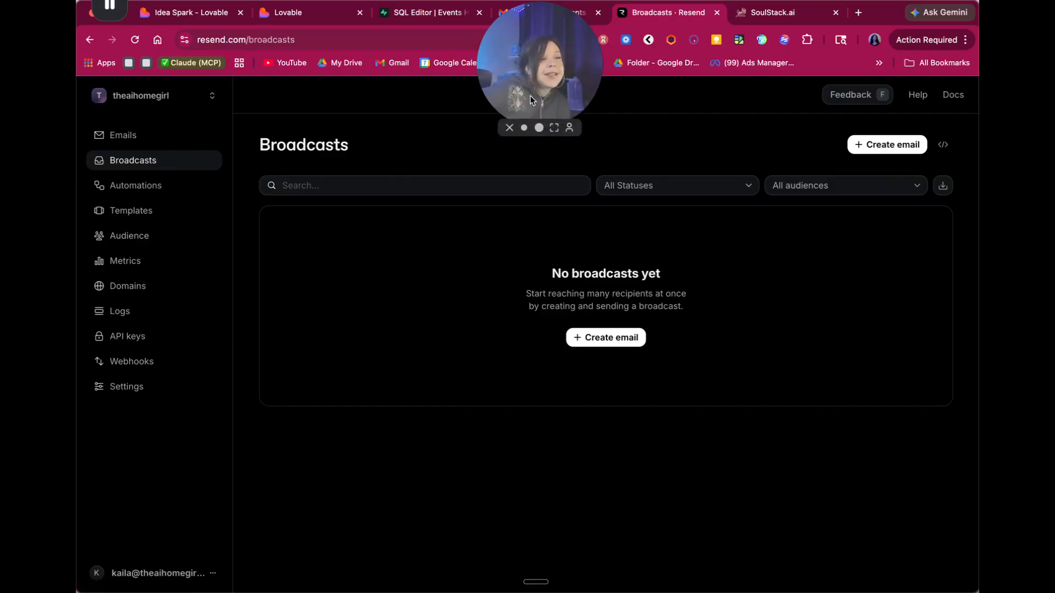
{"action": "left_click_drag", "start_coordinate": [529, 96], "coordinate": [354, 246]}
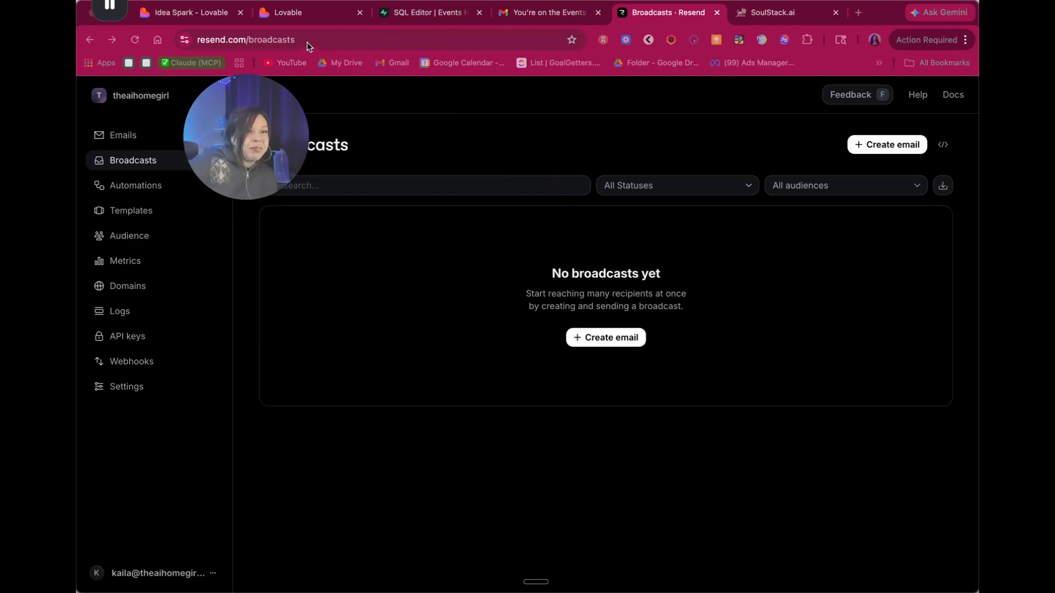
{"action": "left_click", "coordinate": [299, 17]}
{"action": "left_click_drag", "start_coordinate": [244, 149], "coordinate": [262, 184]}
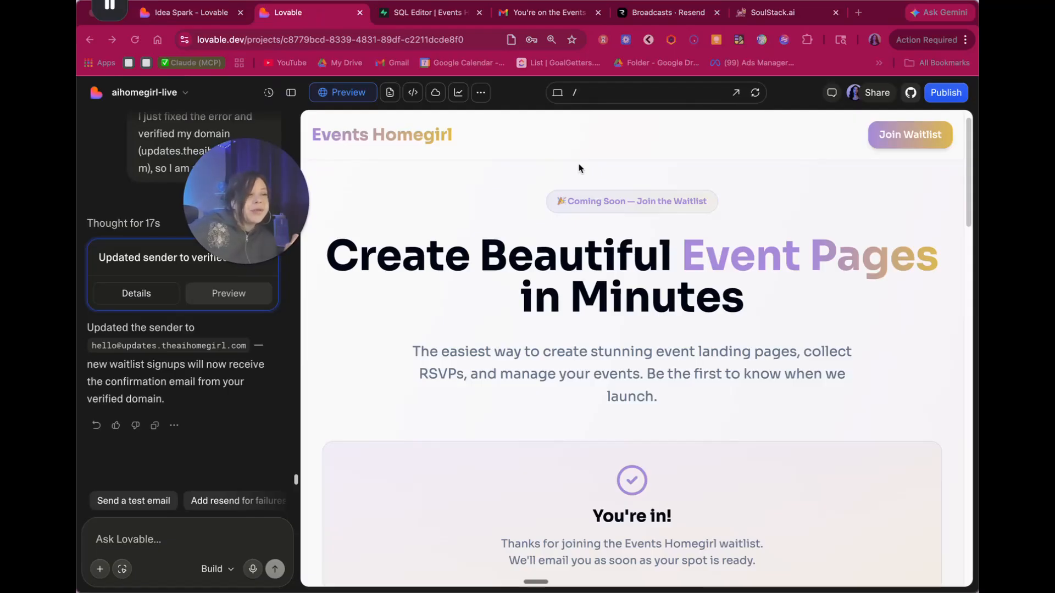
{"action": "left_click", "coordinate": [553, 16]}
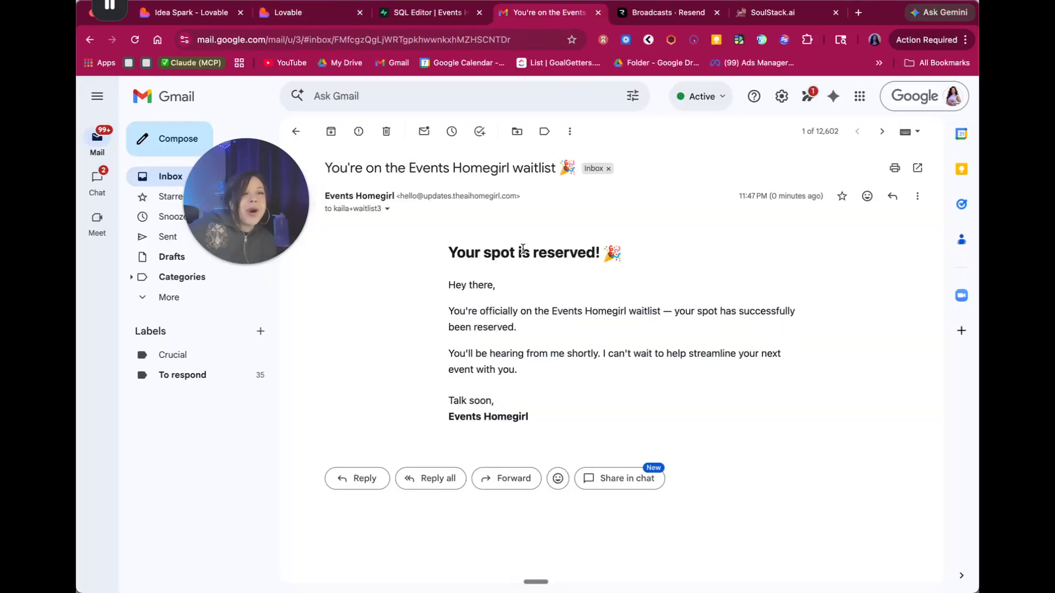
{"action": "left_click", "coordinate": [305, 15]}
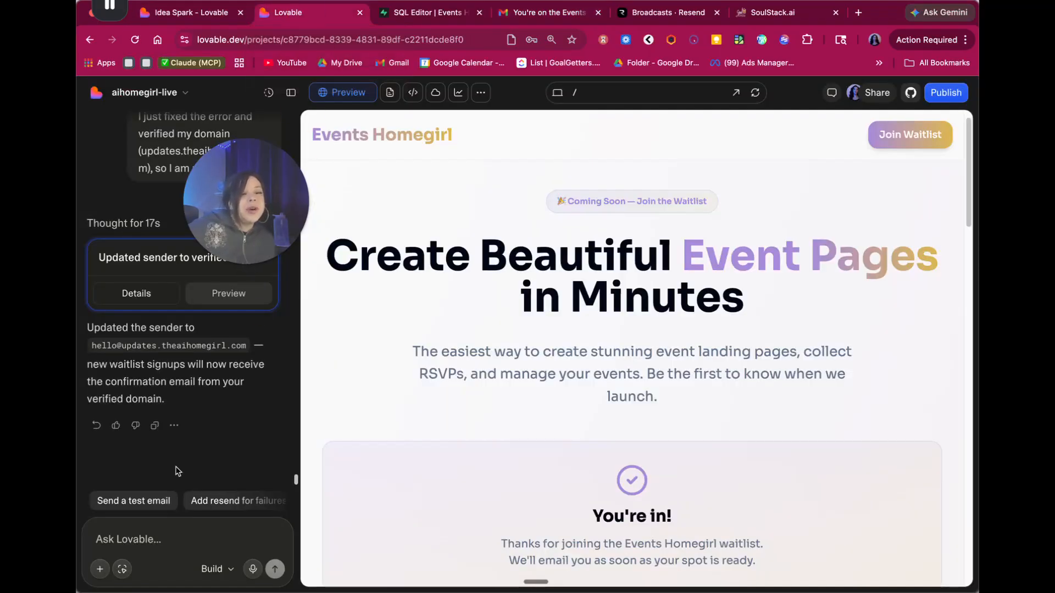
{"action": "left_click", "coordinate": [153, 541]}
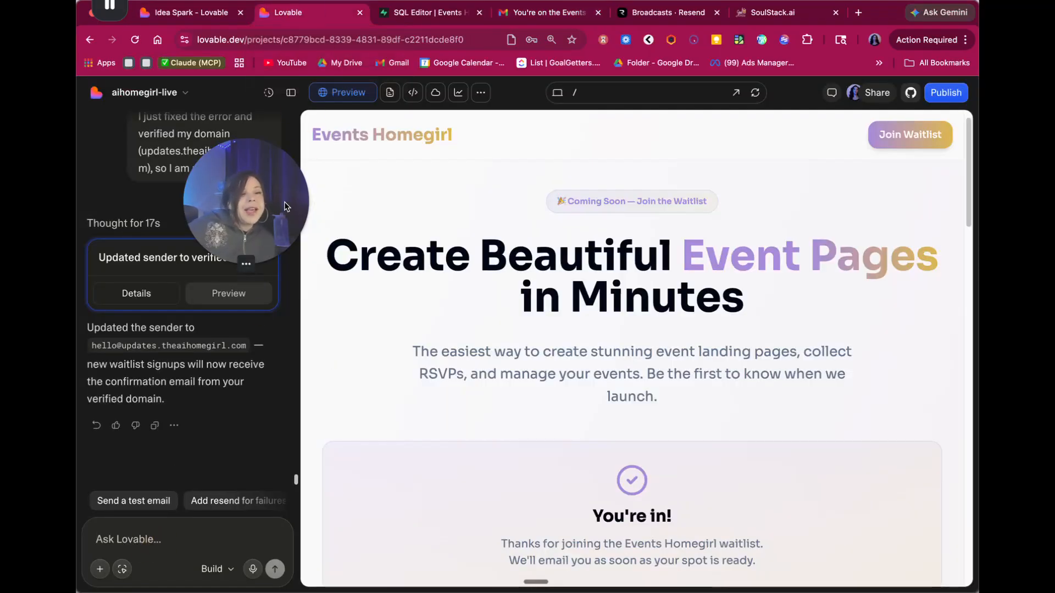
{"action": "left_click_drag", "start_coordinate": [285, 202], "coordinate": [337, 127]}
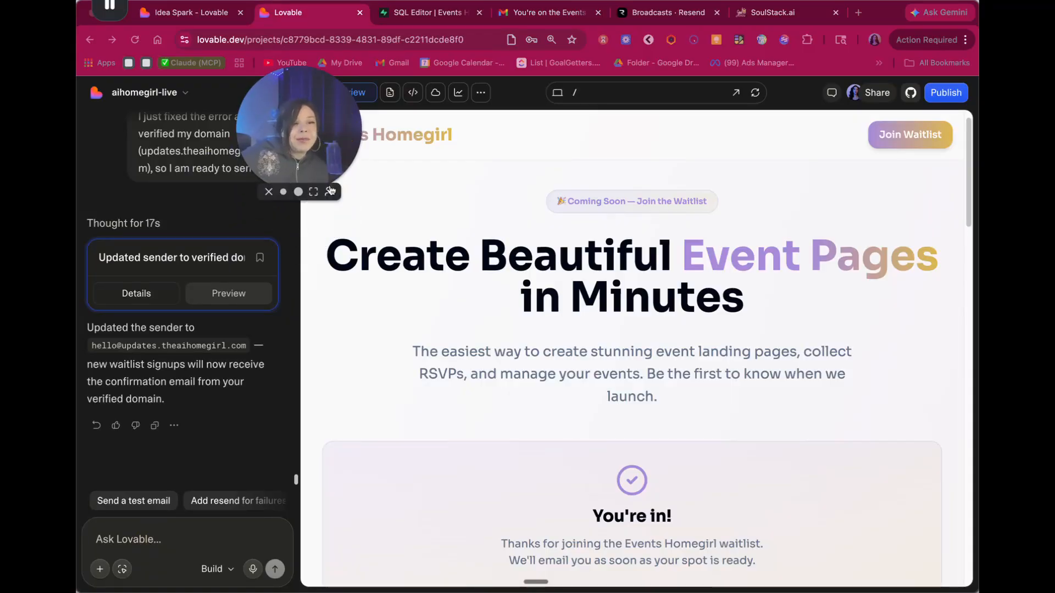
{"action": "left_click", "coordinate": [667, 15]}
{"action": "left_click", "coordinate": [428, 12]}
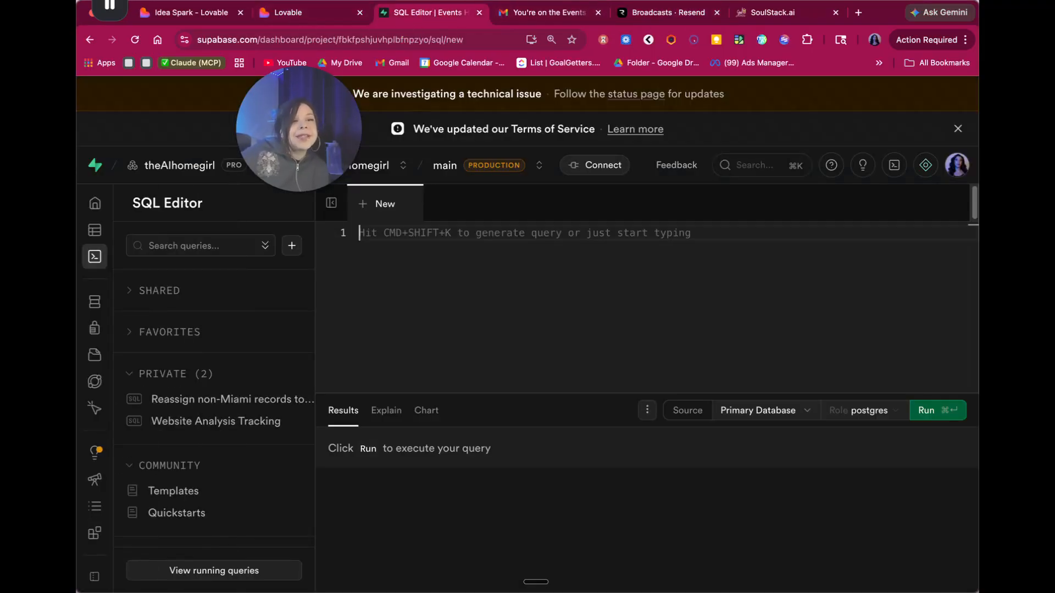
{"action": "left_click", "coordinate": [315, 15]}
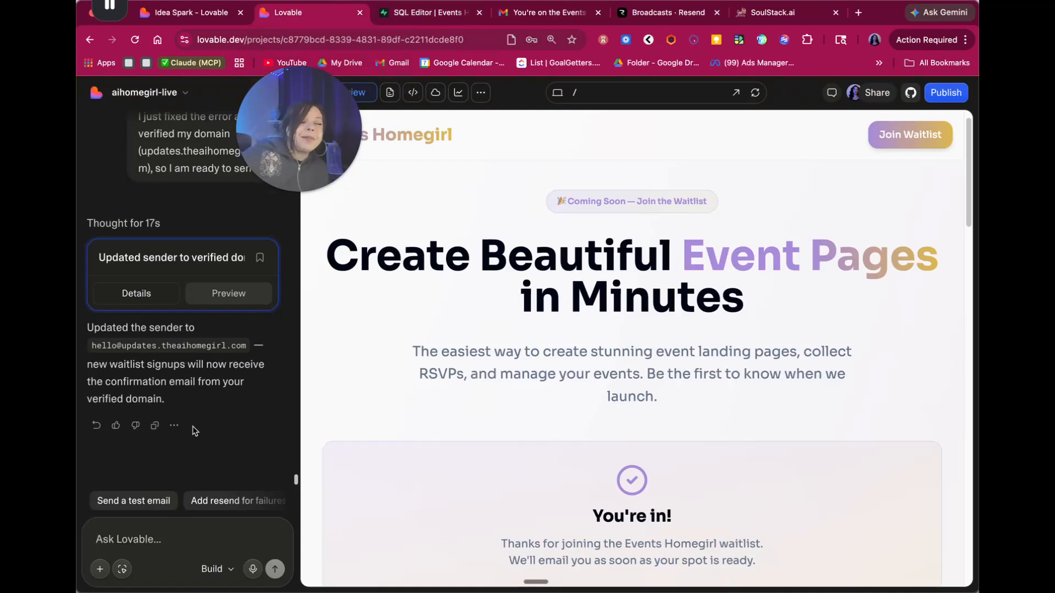
{"action": "left_click", "coordinate": [193, 543]}
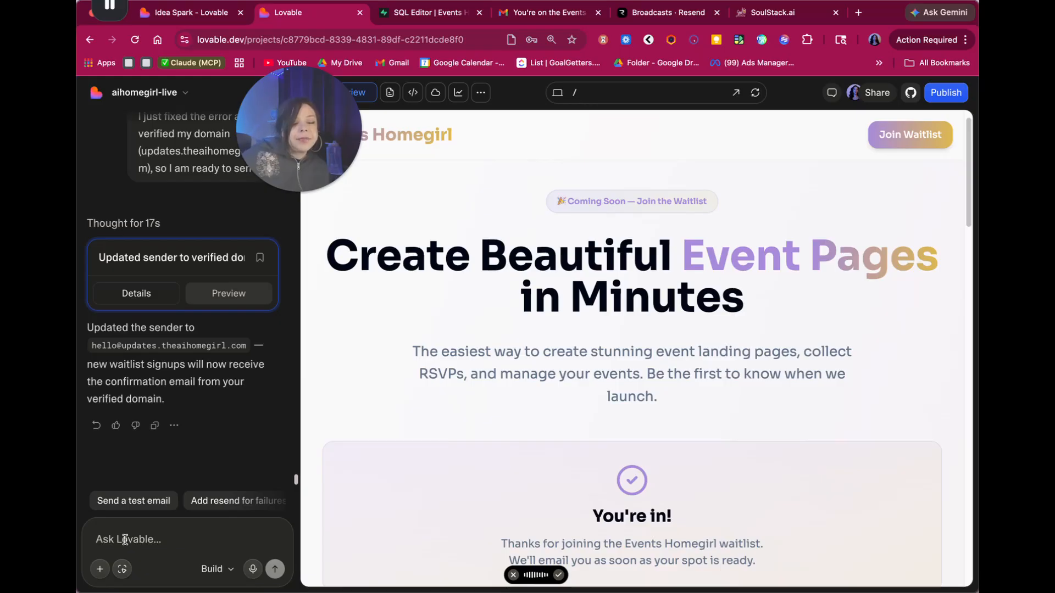
- Send the AI a request to add your email address as an admin, then read its reply
{"action": "type", "text": "I see that you built the admin page so I can view the waitlist signups. I need to add my email as an admin so I can actually see them."}
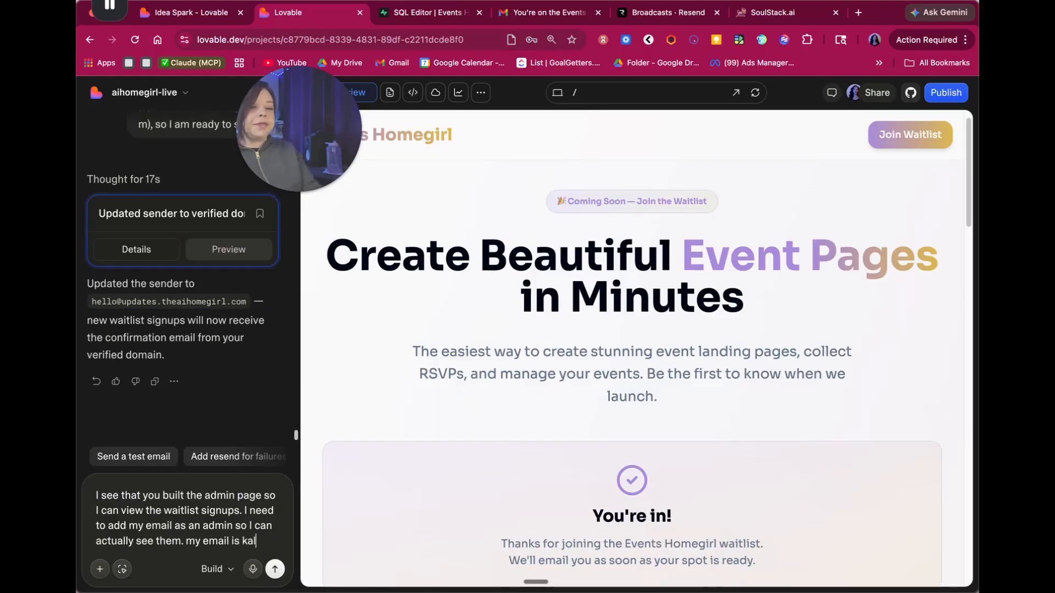
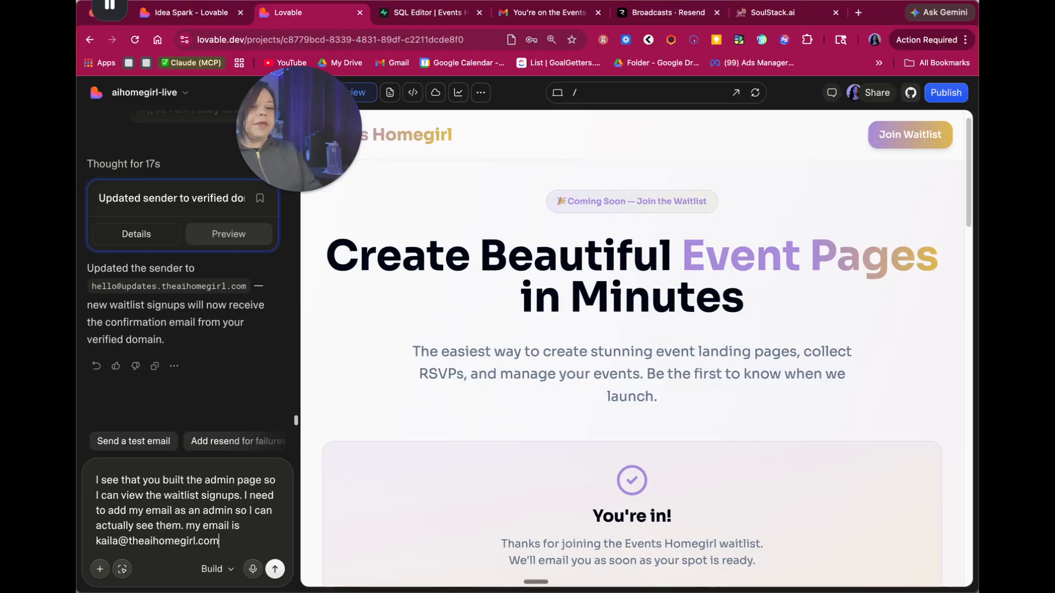
{"action": "key", "text": "Return"}
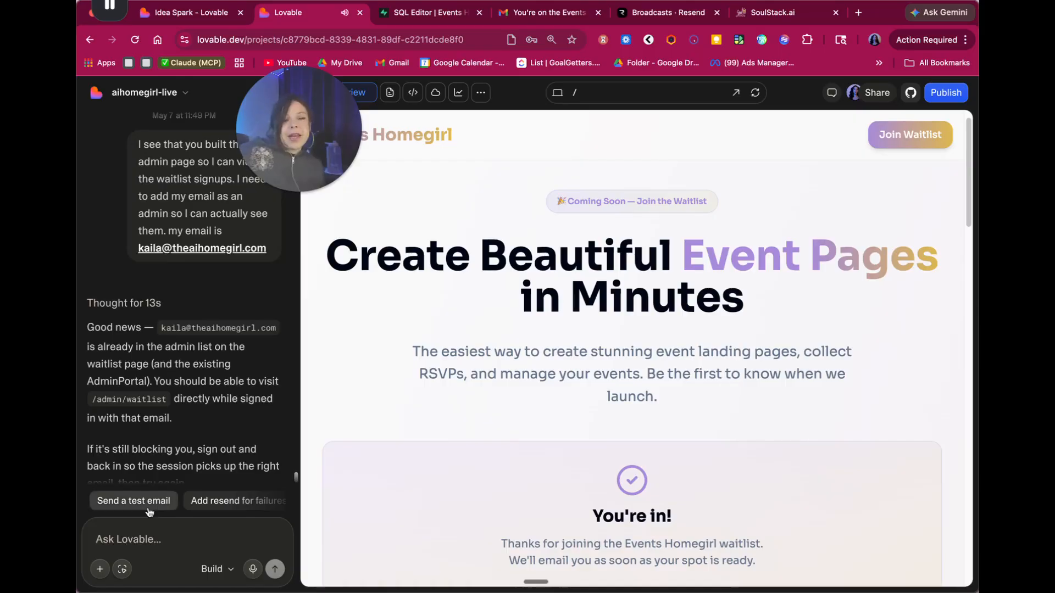
{"action": "left_click_drag", "start_coordinate": [341, 129], "coordinate": [324, 66]}
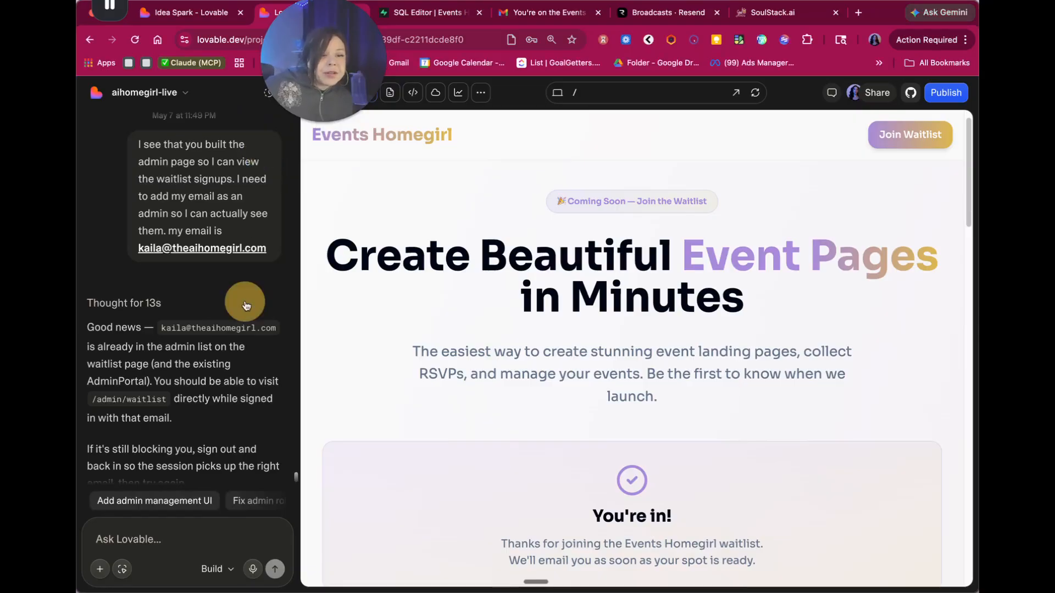
{"action": "scroll", "coordinate": [236, 308], "scroll_direction": "down", "scroll_amount": 3}
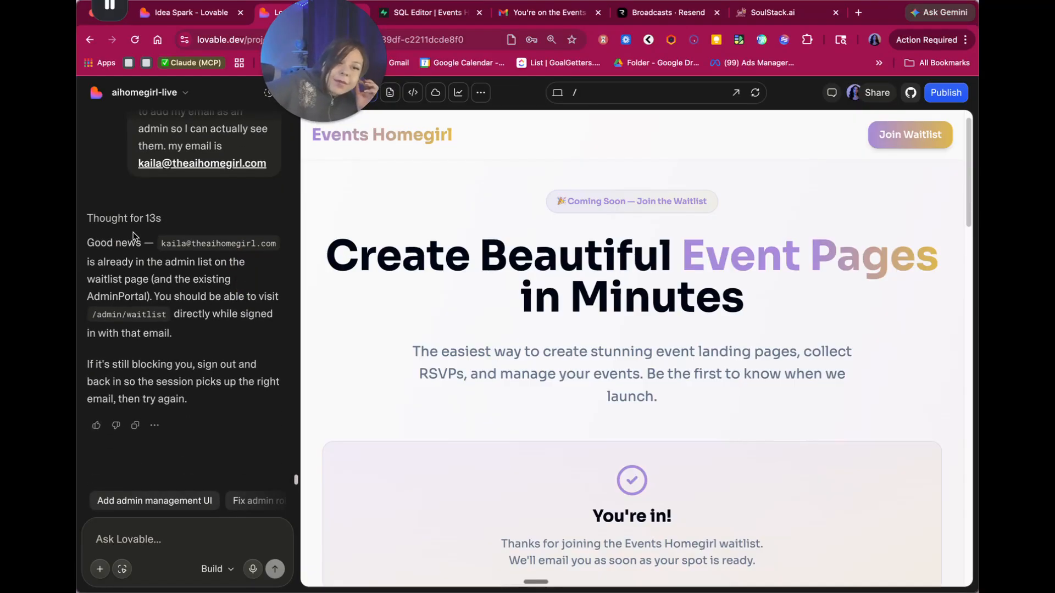
- Preview the /admin/waitlist route and sign in with the saved login
{"action": "left_click", "coordinate": [629, 92]}
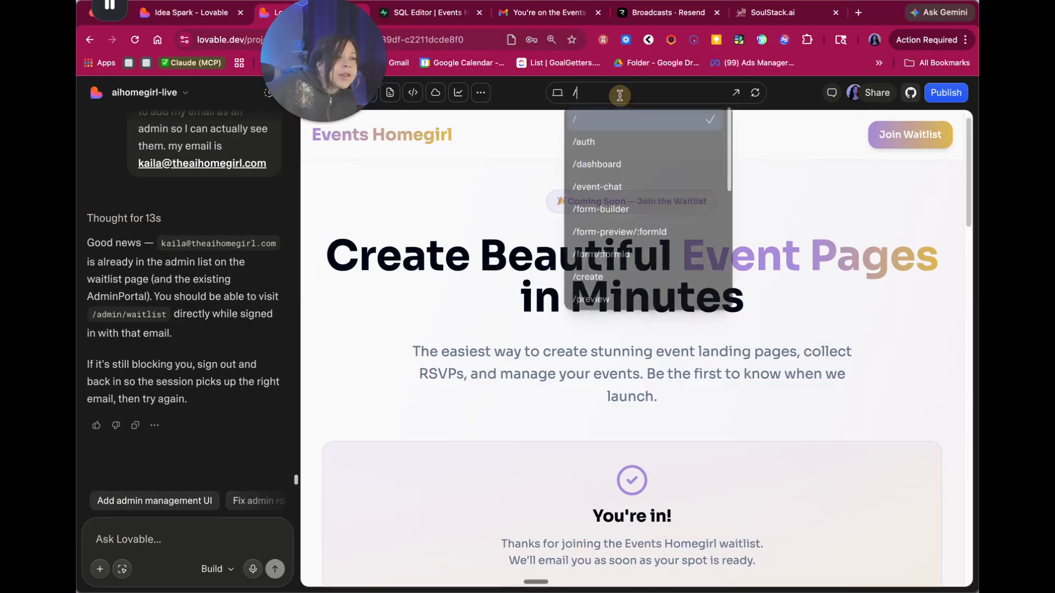
{"action": "scroll", "coordinate": [621, 231], "scroll_direction": "down", "scroll_amount": 5}
{"action": "left_click", "coordinate": [617, 300]}
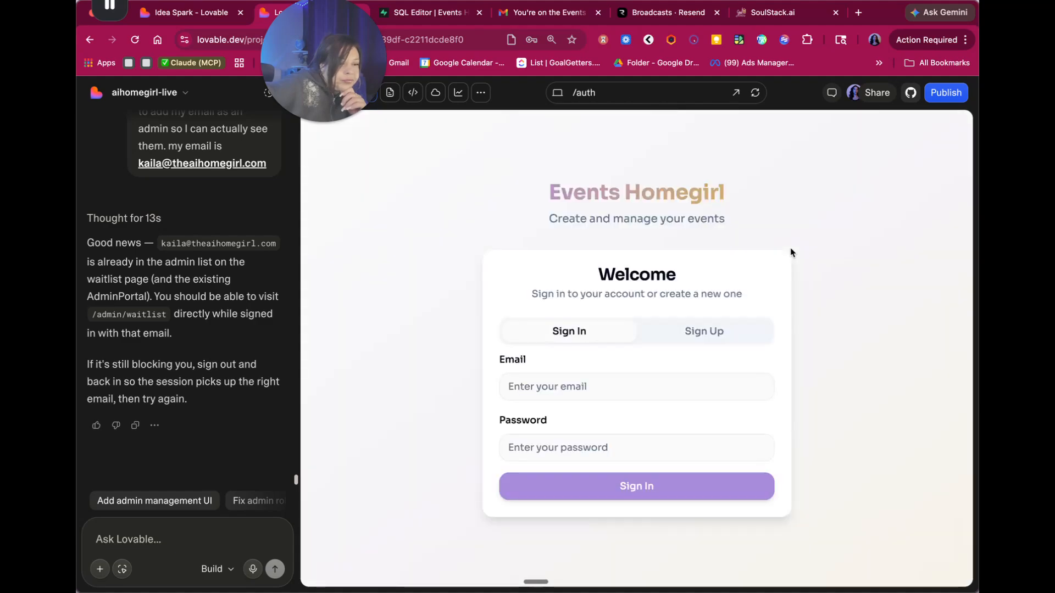
{"action": "left_click", "coordinate": [657, 396]}
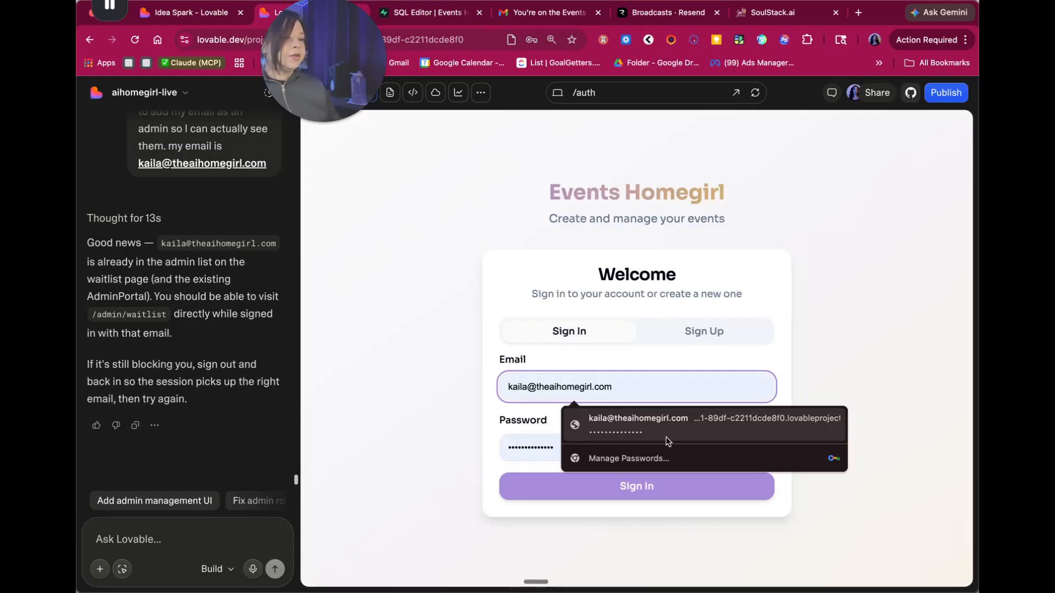
{"action": "left_click", "coordinate": [637, 424]}
{"action": "key", "text": "Return"}
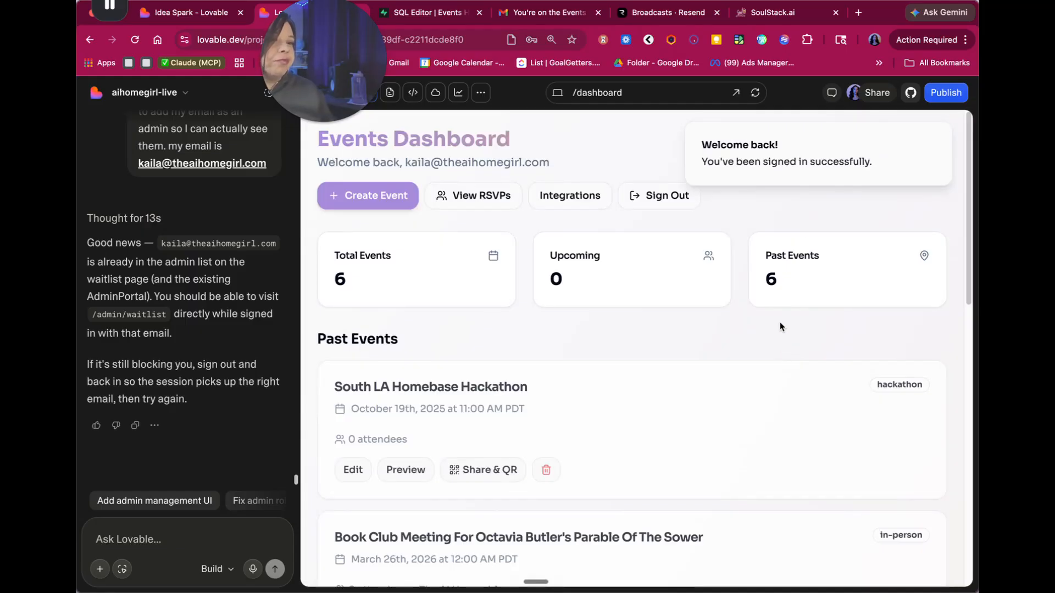
- Reopen /admin/waitlist to see 3 signups: 1 email sent, 0 failed, 2 pending
{"action": "left_click", "coordinate": [627, 92]}
{"action": "left_click", "coordinate": [666, 297]}
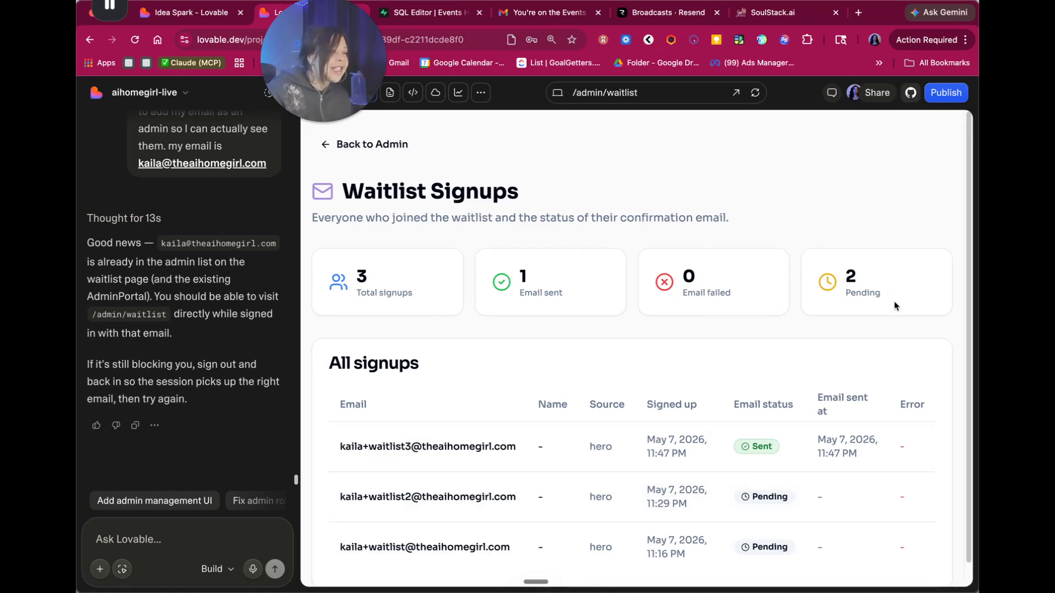
{"action": "scroll", "coordinate": [895, 306], "scroll_direction": "down", "scroll_amount": 1}
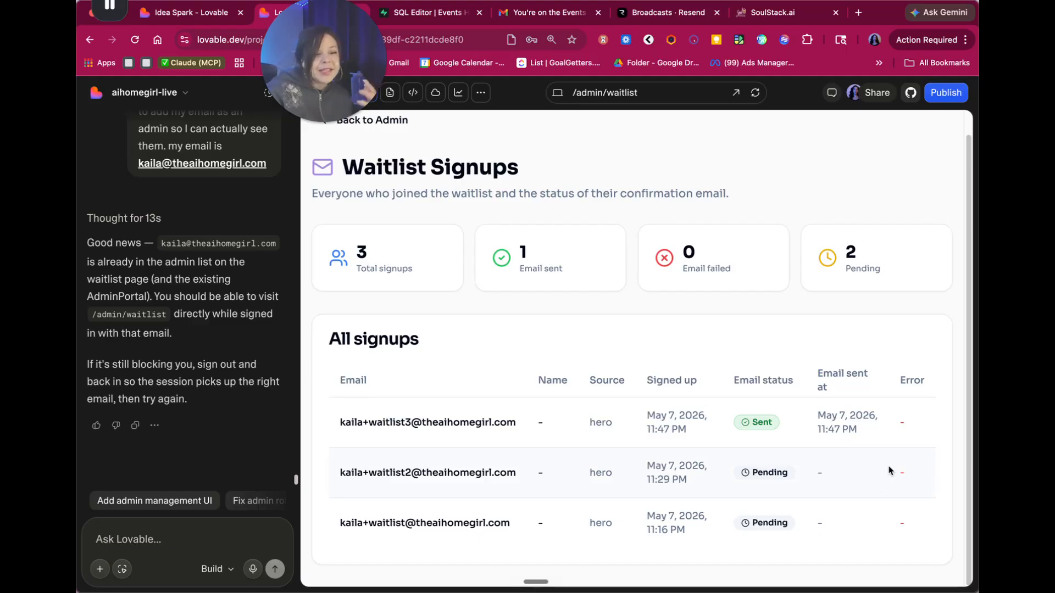
- Load the 'Add an on-page message…' access-explanation suggestion into the Ask Lovable prompt
{"action": "left_click", "coordinate": [168, 499]}
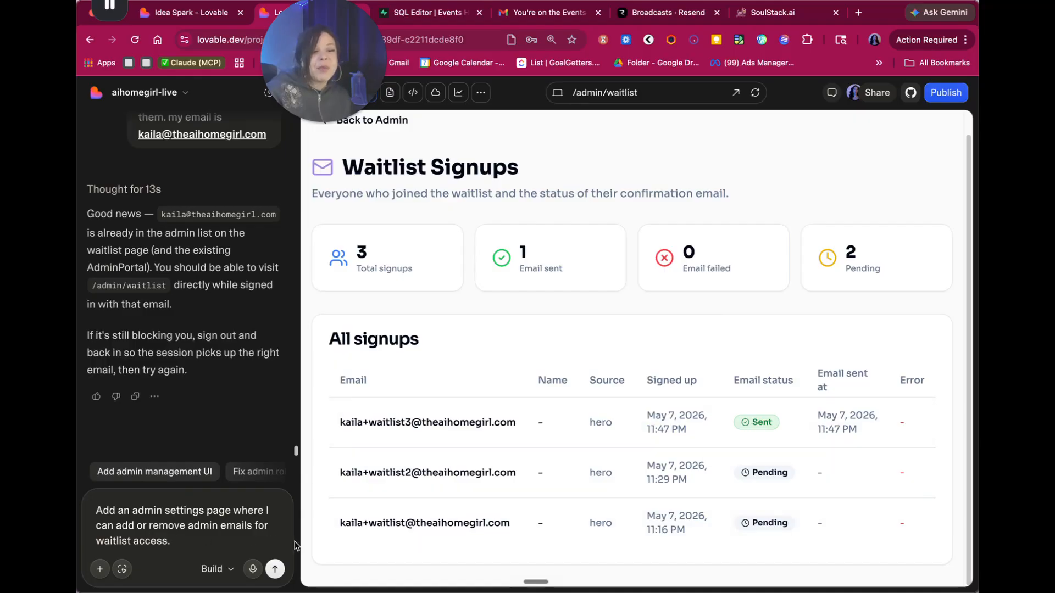
{"action": "scroll", "coordinate": [220, 472], "scroll_direction": "right", "scroll_amount": 2}
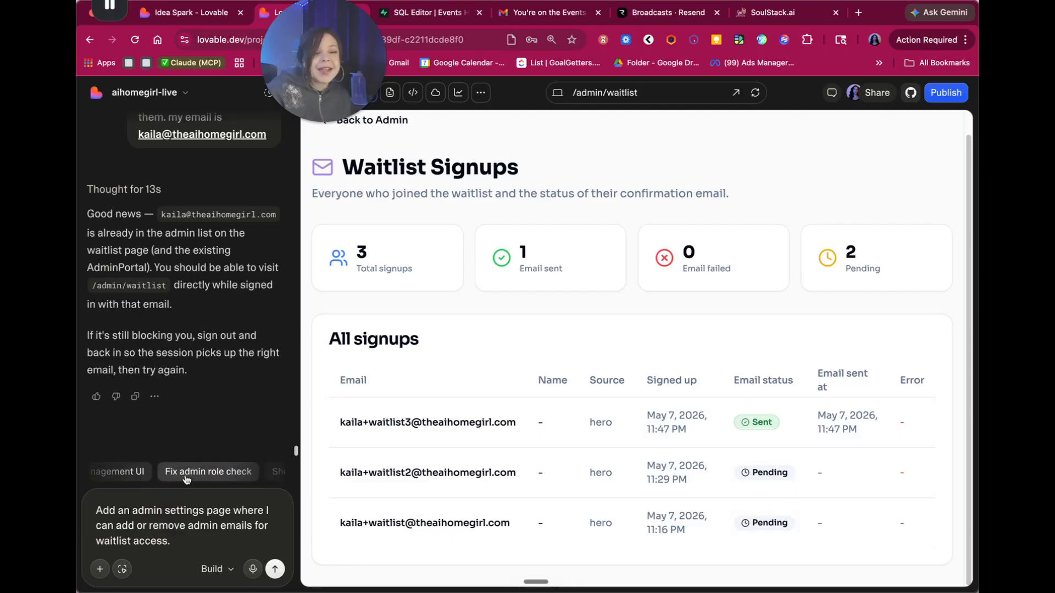
{"action": "left_click", "coordinate": [187, 479]}
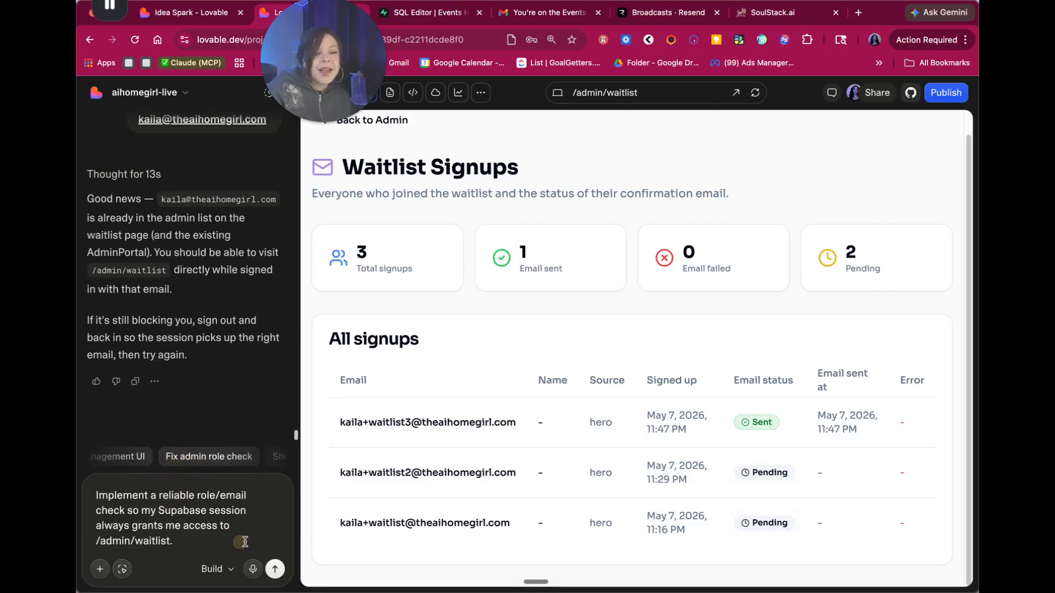
{"action": "scroll", "coordinate": [239, 460], "scroll_direction": "right", "scroll_amount": 1}
{"action": "left_click", "coordinate": [239, 460]}
{"action": "scroll", "coordinate": [144, 460], "scroll_direction": "left", "scroll_amount": 2}
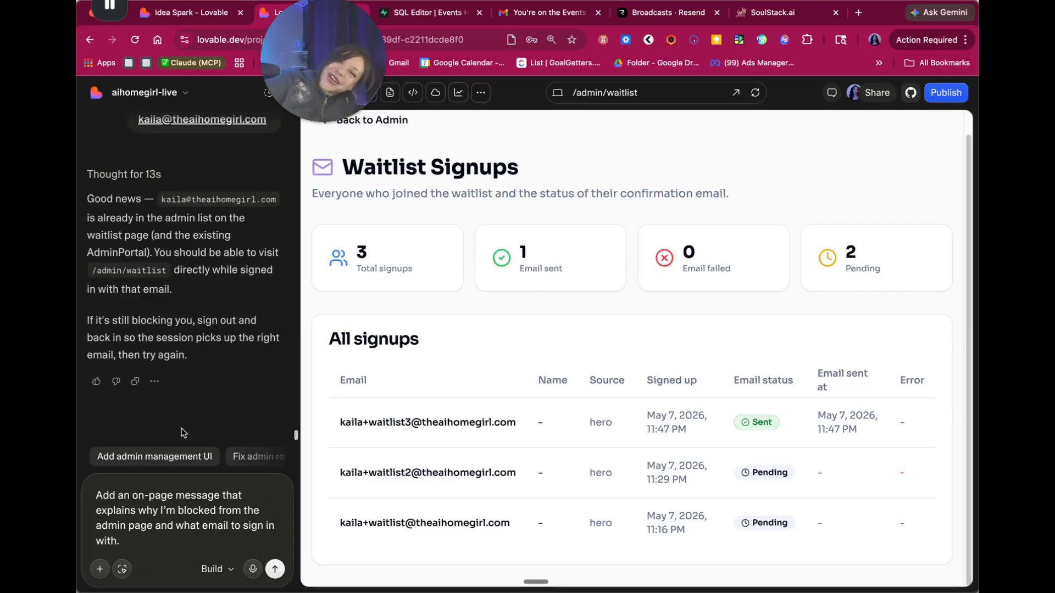
{"action": "mouse_move", "coordinate": [113, 12]}
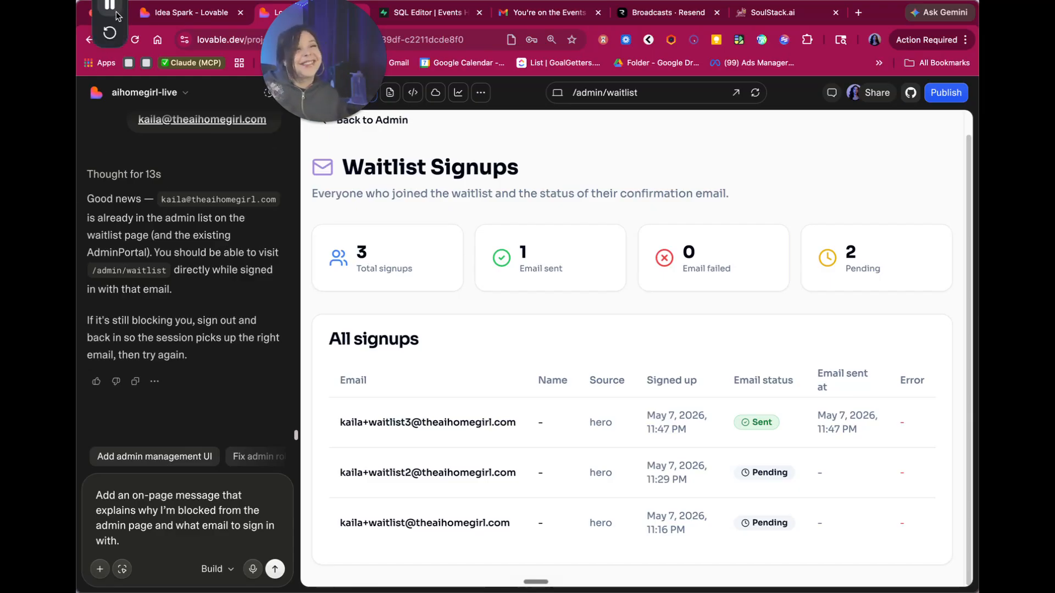
{"action": "left_click", "coordinate": [111, 78]}
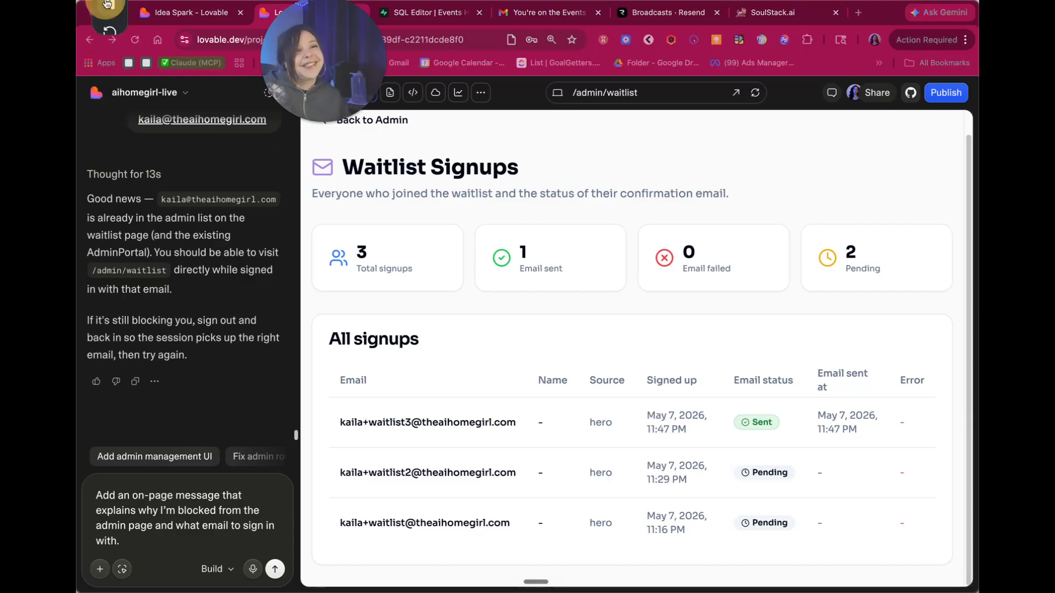